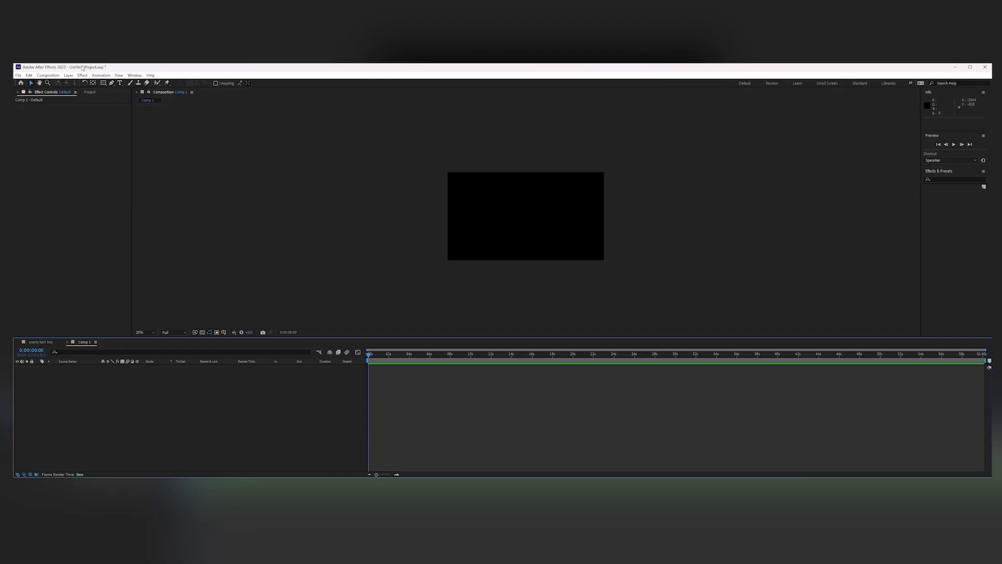
Create a white solid layer and draw a square mask on it near the middle of the composition.
left_click(69, 75)
mouse_move(73, 83)
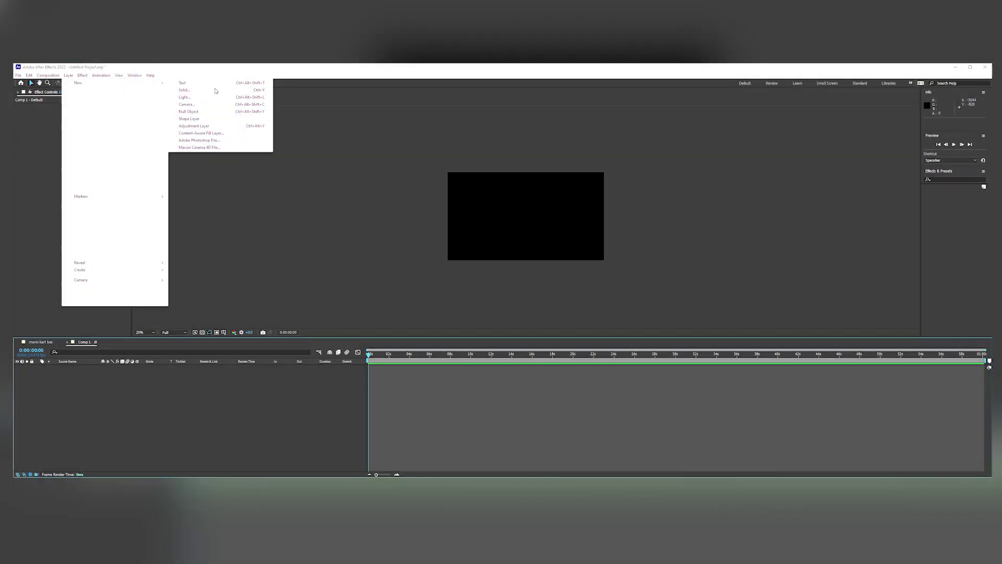
left_click(215, 89)
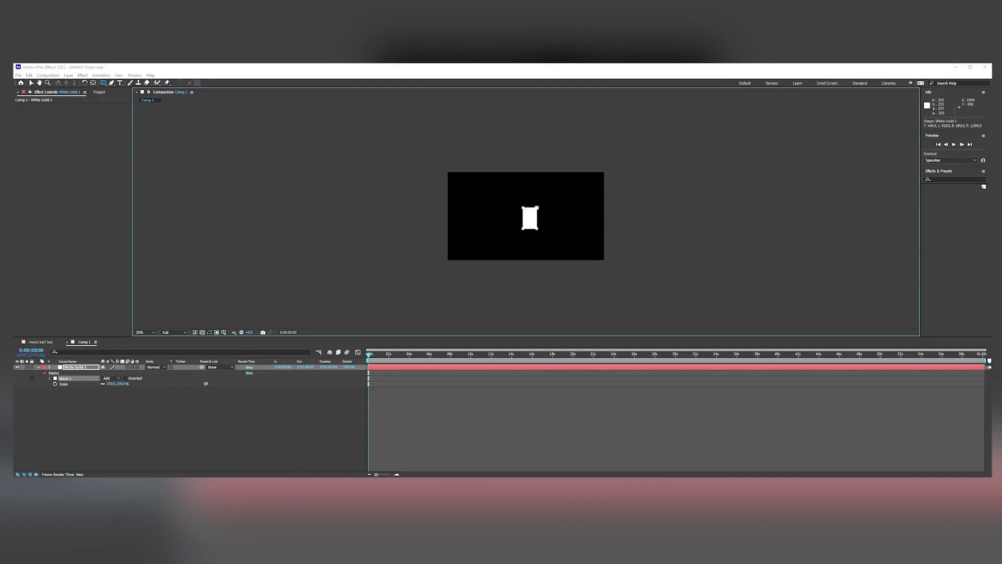
mouse_move(512, 200)
left_mouse_down()
mouse_move(503, 192)
mouse_move(511, 210)
left_mouse_up()
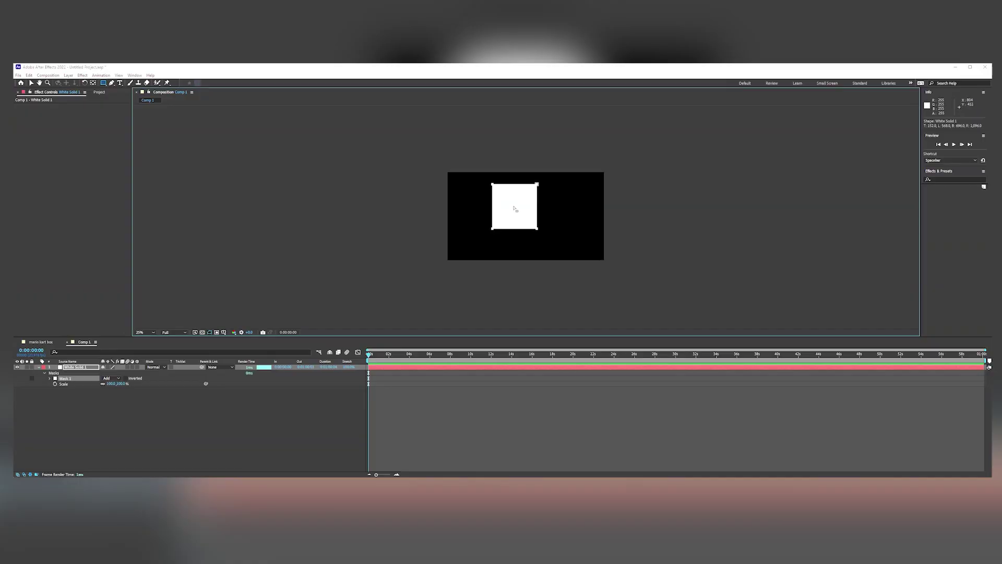
left_click(528, 221)
scroll(528, 221, "up", 2)
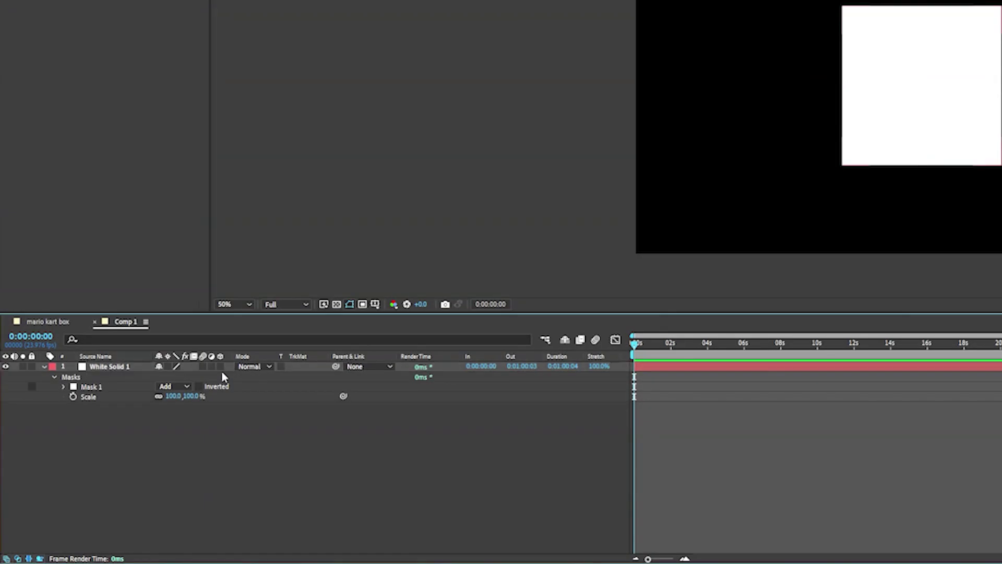
Make the white solid a 3D layer and orbit the camera to see the square from an angle.
left_click(219, 366)
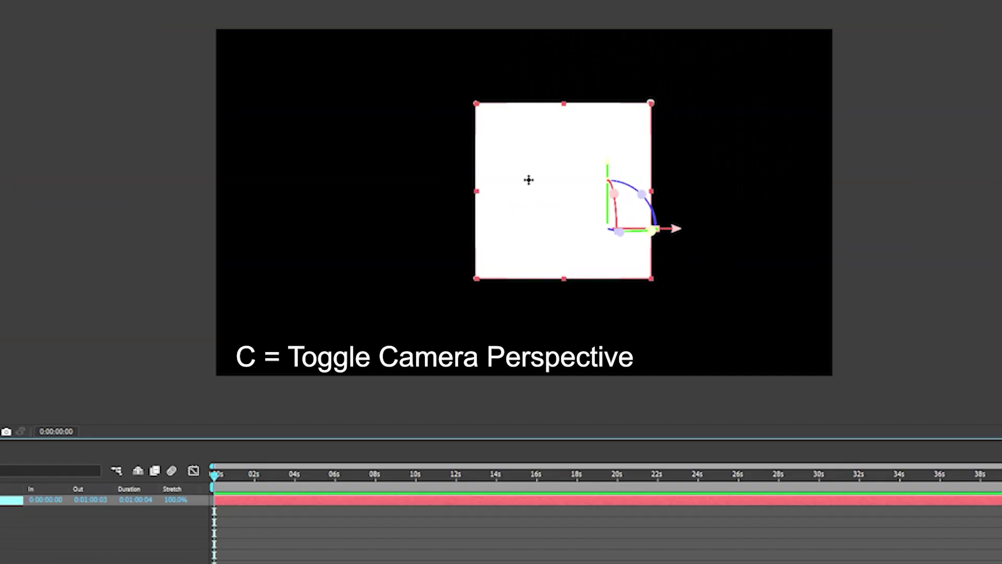
key("c")
left_click_drag(540, 179, 579, 167)
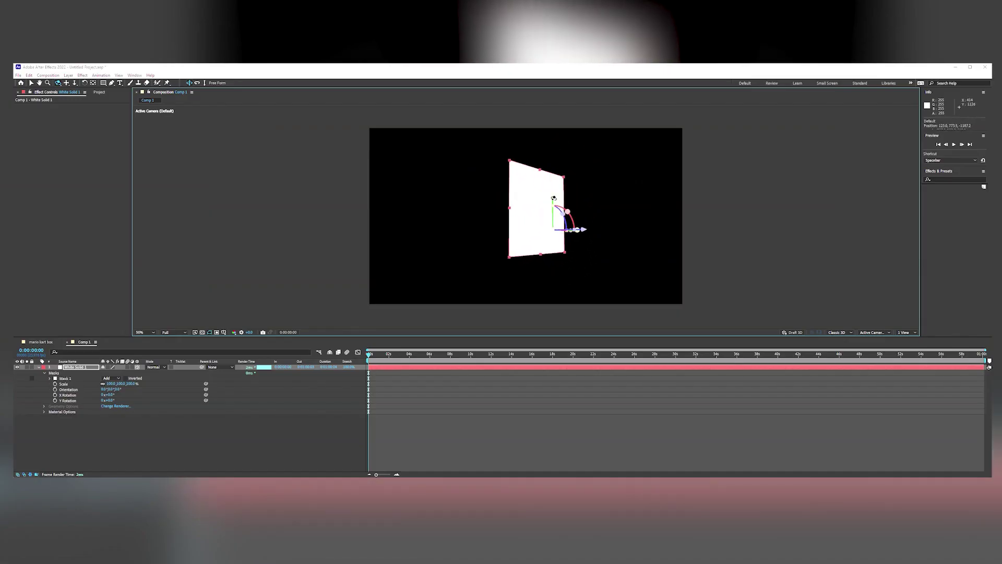
left_click_drag(554, 199, 530, 262)
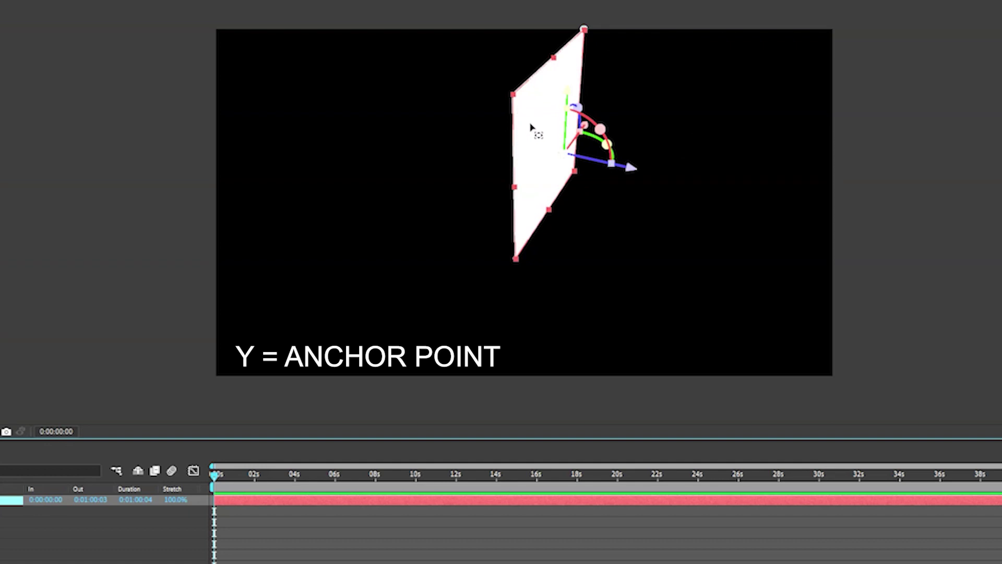
Move the solid's anchor point along the X axis until it sits exactly on the square's vertical edge.
key("y")
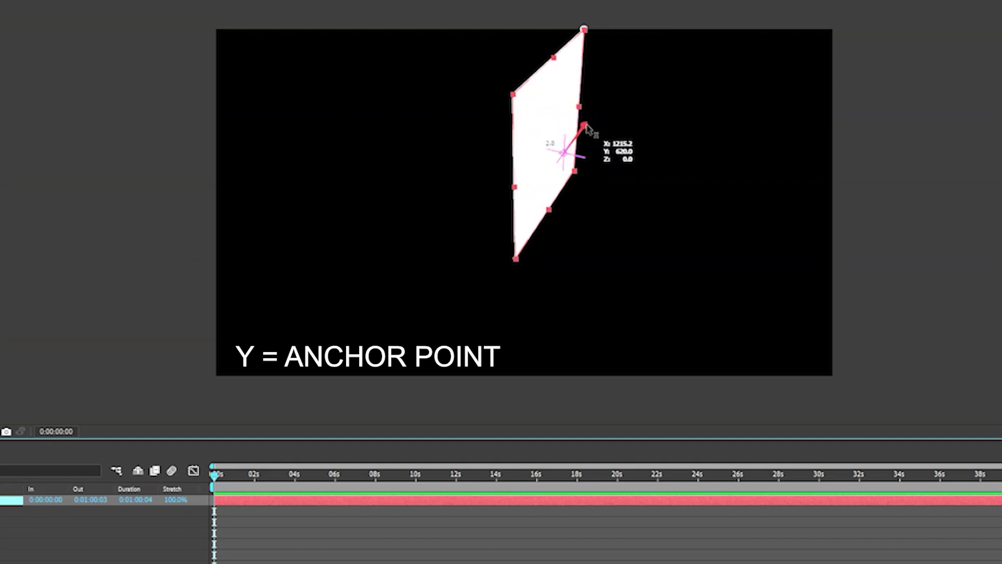
left_click_drag(587, 120, 563, 157)
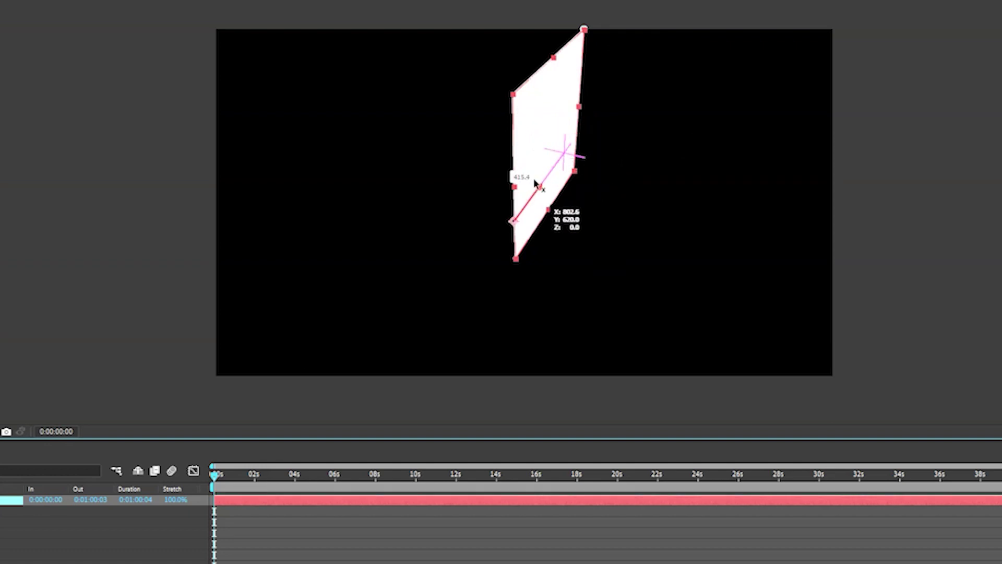
scroll(524, 202, "up", 2)
mouse_move(518, 245)
left_mouse_down()
mouse_move(528, 224)
mouse_move(530, 244)
left_mouse_up()
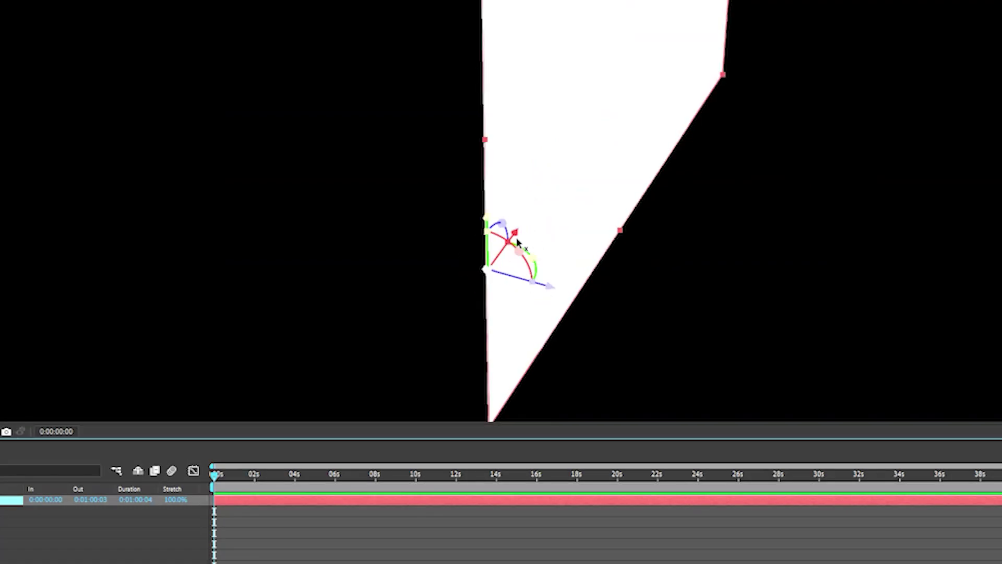
left_click_drag(518, 243, 509, 226)
scroll(521, 232, "down", 2)
scroll(538, 202, "up", 3)
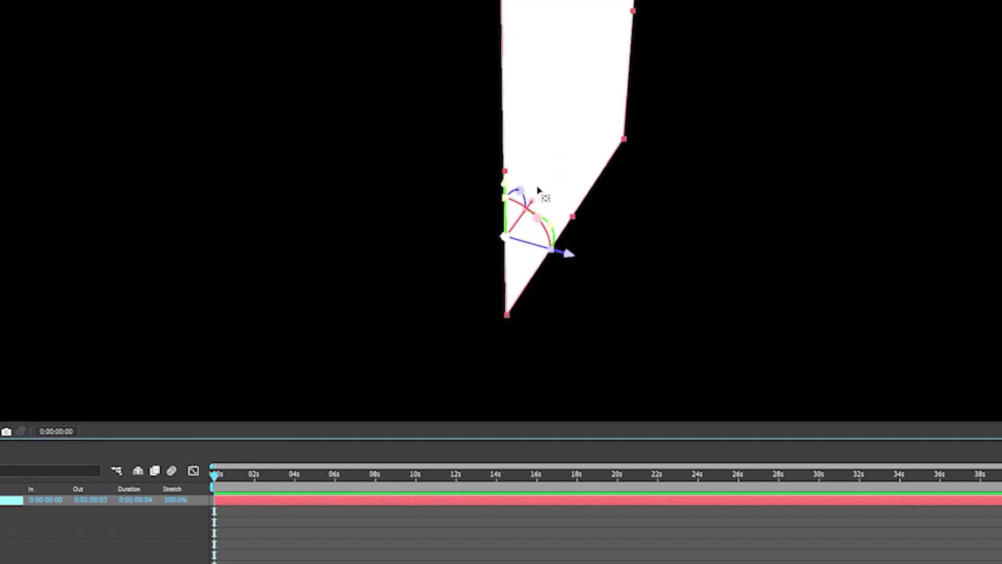
scroll(537, 191, "down", 3)
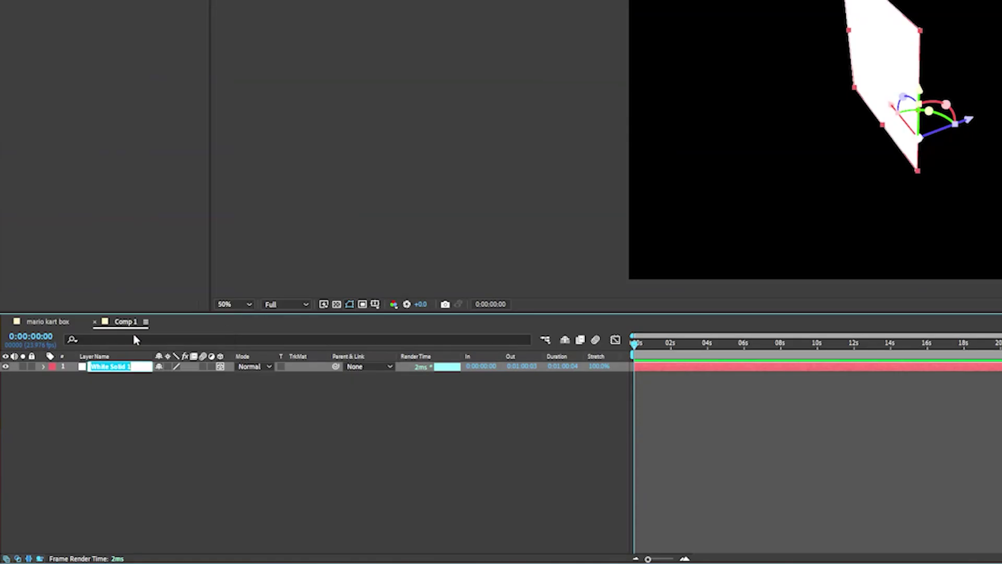
Rename the solid layer as "side 1" and duplicate it.
type("side 1")
left_click(134, 397)
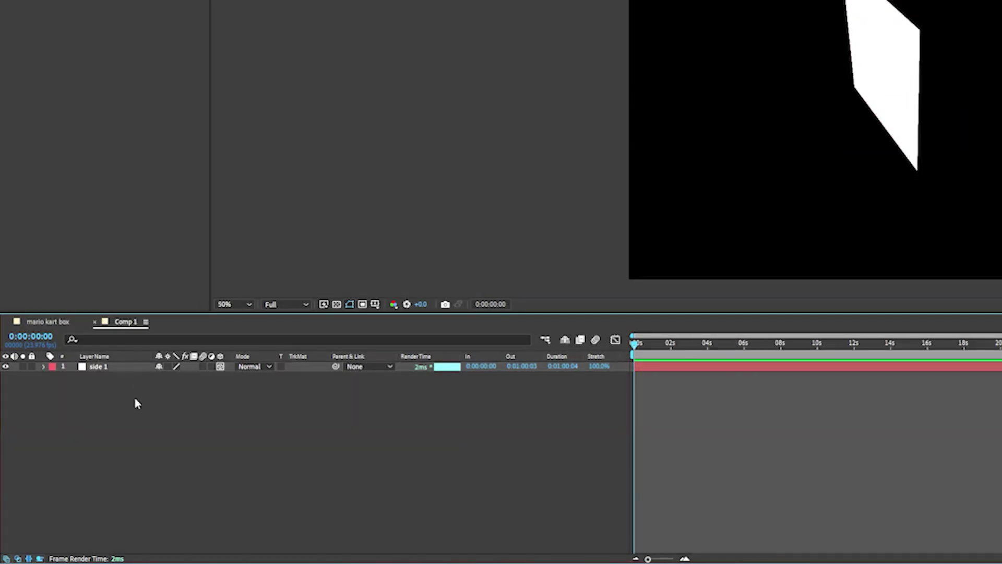
left_click(132, 371)
key("ctrl+d")
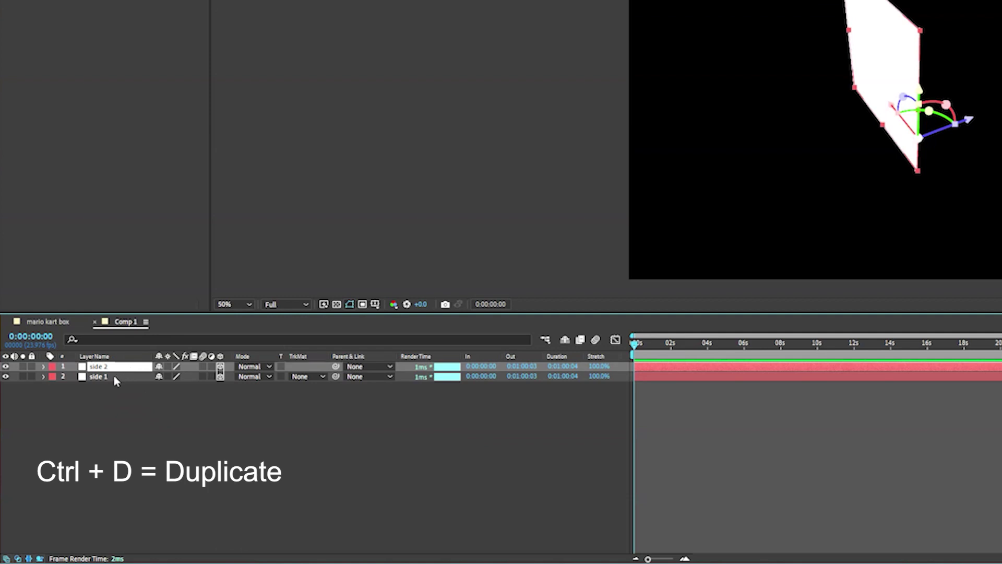
Set the Y Rotation of the side 2 layer to 270° so it stands perpendicular to side 1.
key("r")
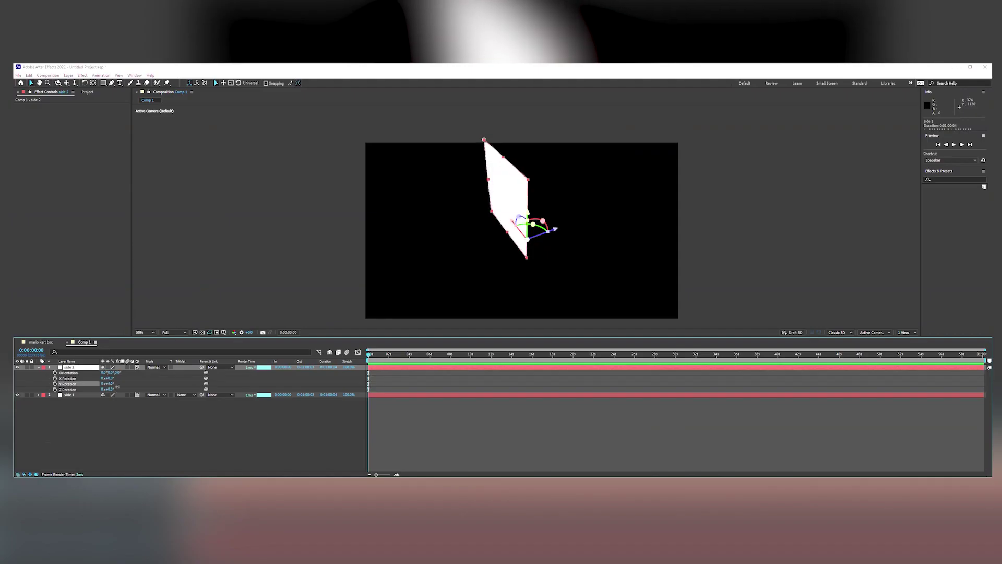
left_click_drag(117, 387, 161, 386)
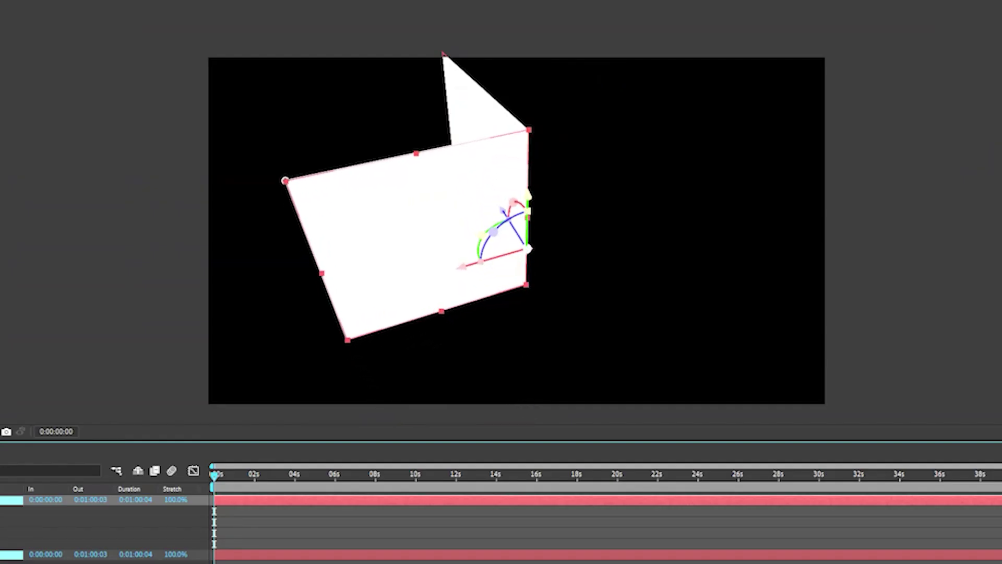
left_click(172, 396)
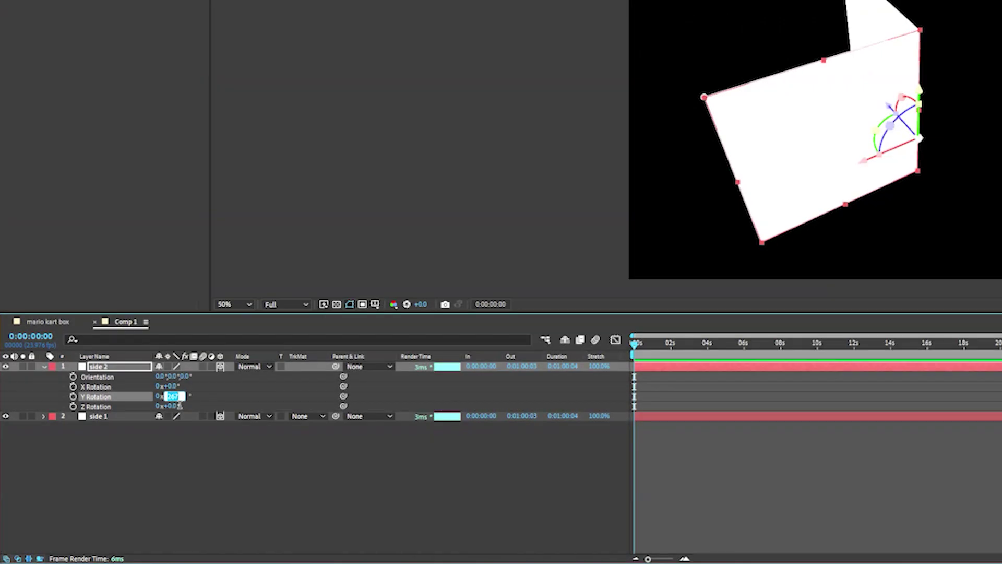
Move side 1's anchor point along the X axis to its free vertical edge, opposite the one shared with side 2.
left_click_drag(741, 216, 786, 214)
key("2")
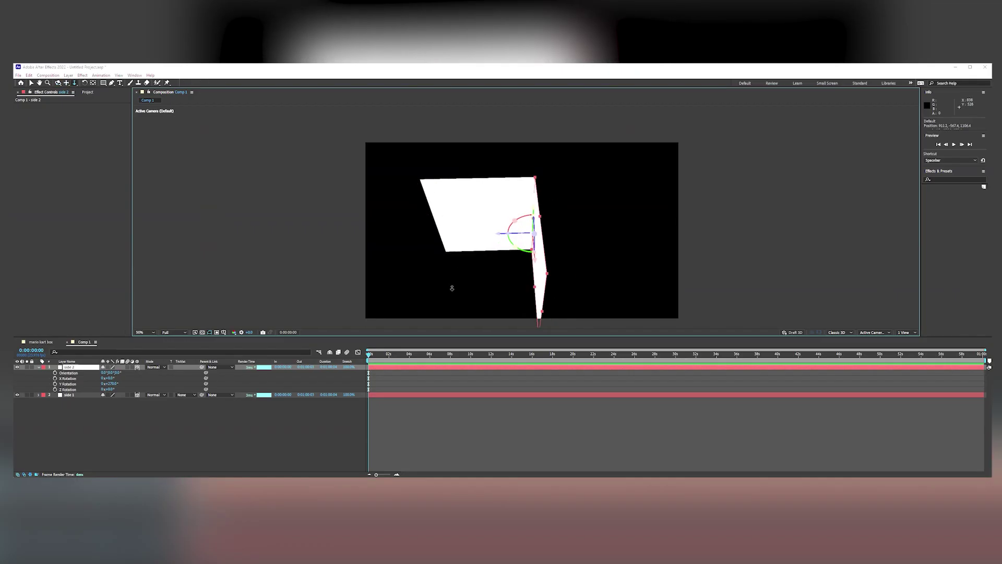
left_click_drag(452, 288, 485, 234)
key("1")
key("v")
left_click(484, 234)
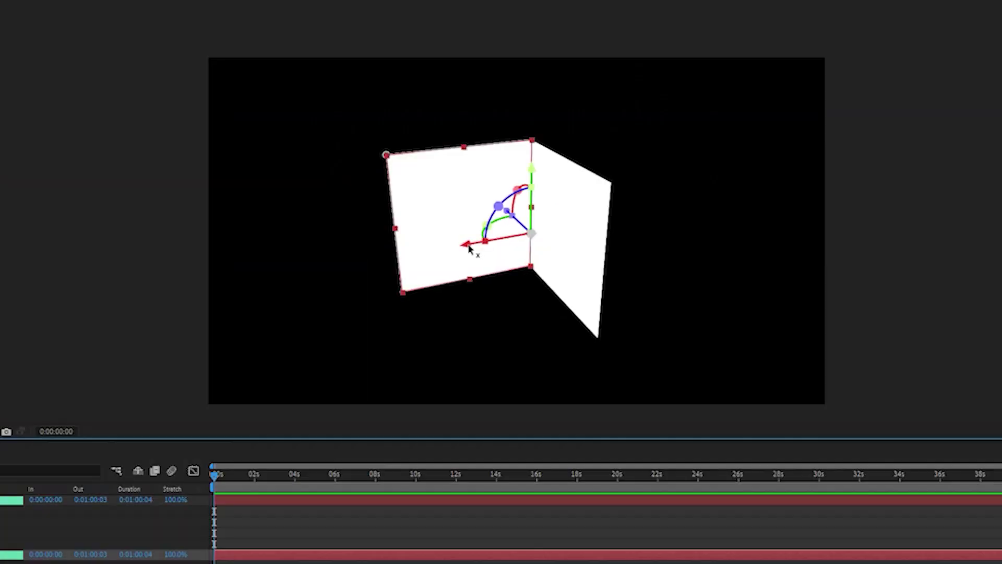
left_click_drag(500, 240, 443, 246)
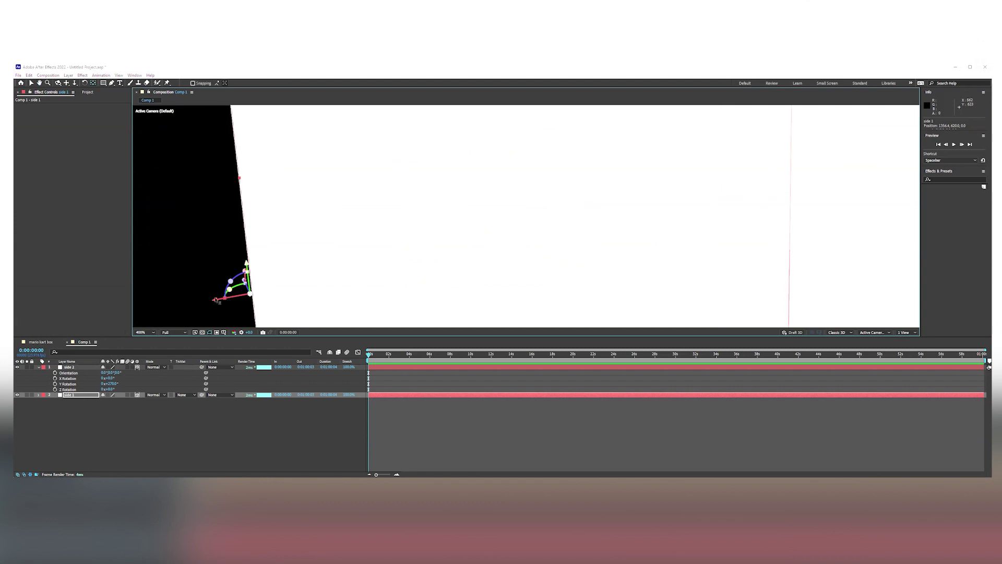
left_click_drag(216, 300, 220, 300)
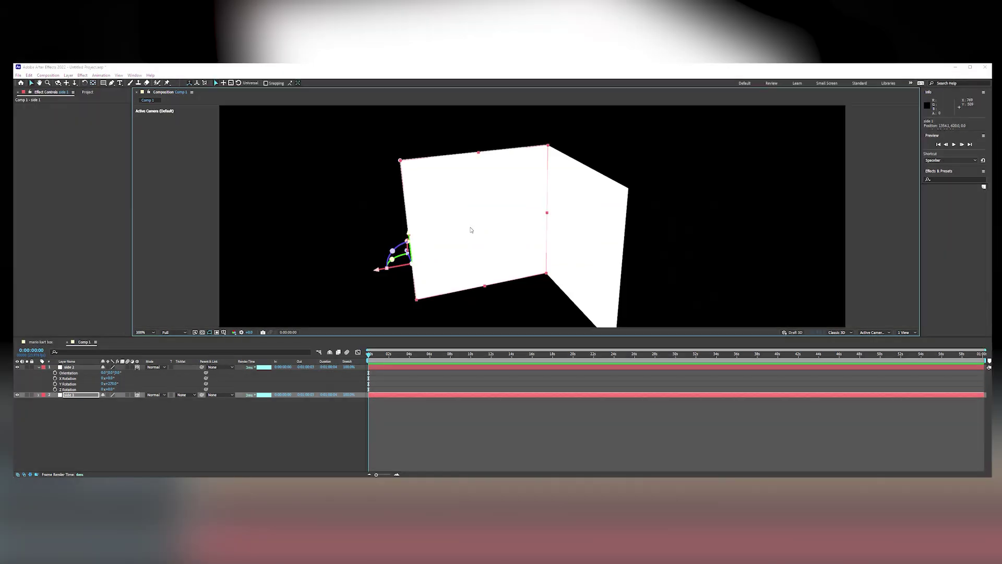
Duplicate side 1 and set the copy's Y Rotation to 90° to form the third wall of the cube.
key("ctrl+d")
key("r")
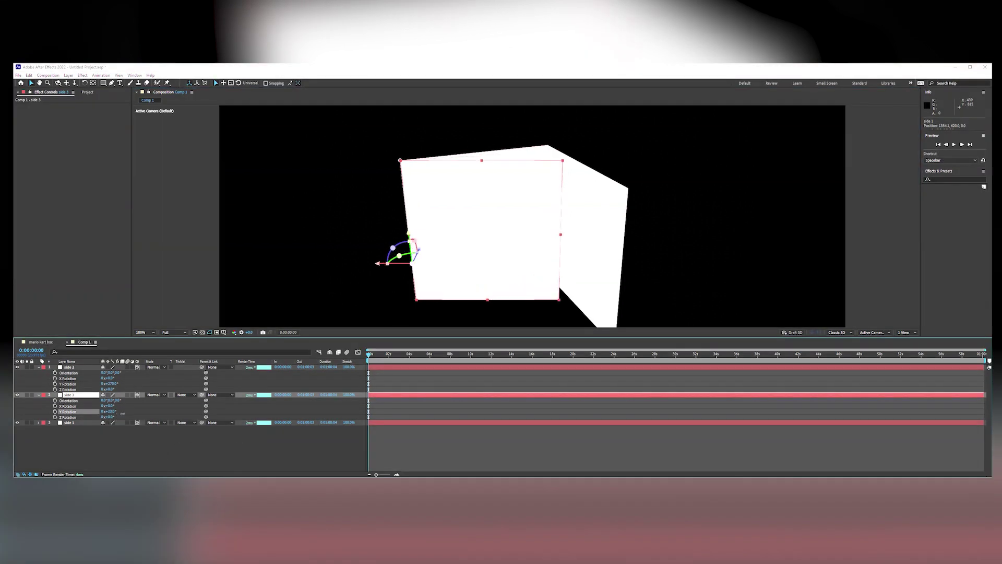
left_click_drag(111, 412, 143, 414)
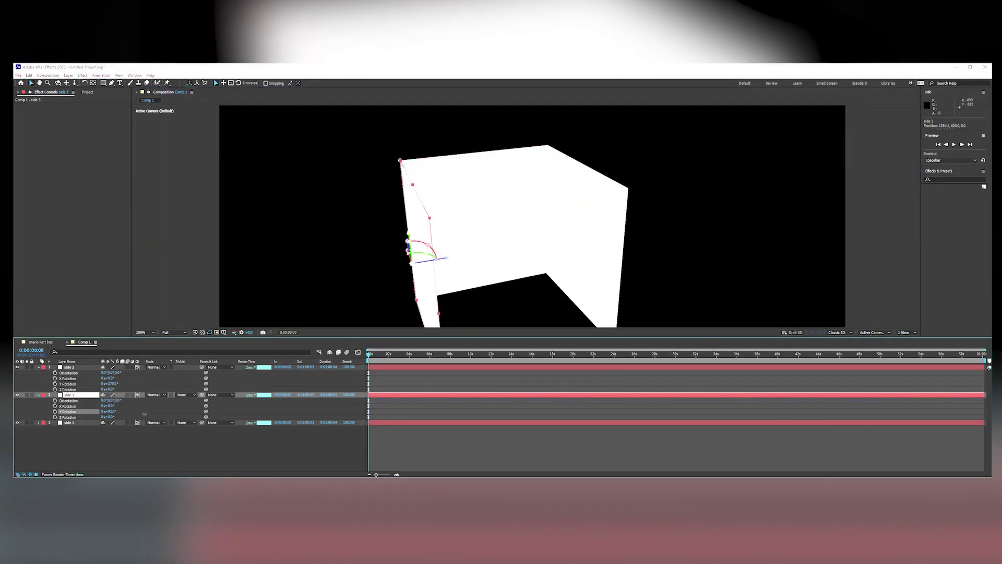
scroll(340, 293, "down", 2)
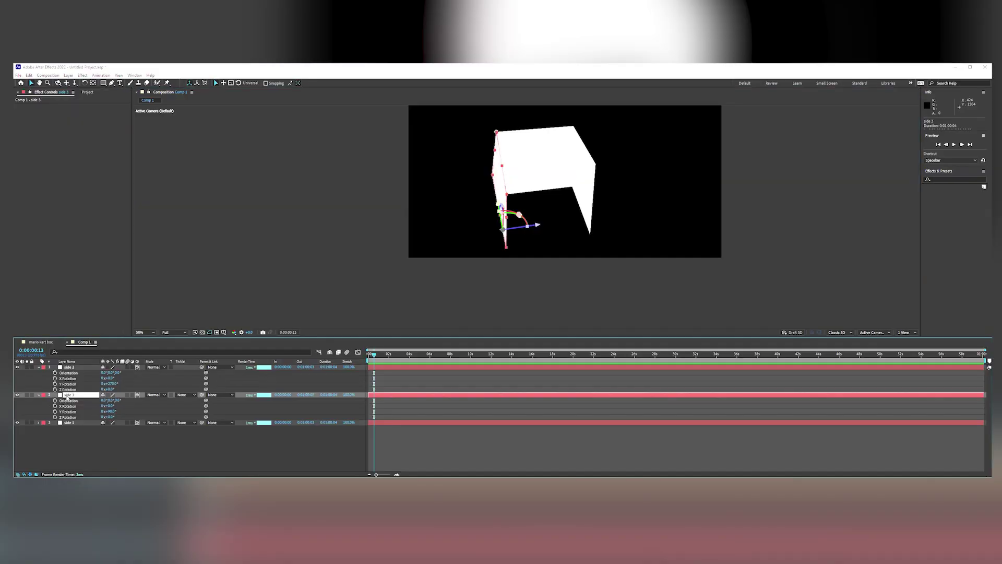
Duplicate side 3 and set the copy's Y Rotation to 180° to form the fourth wall of the cube.
key("ctrl+d")
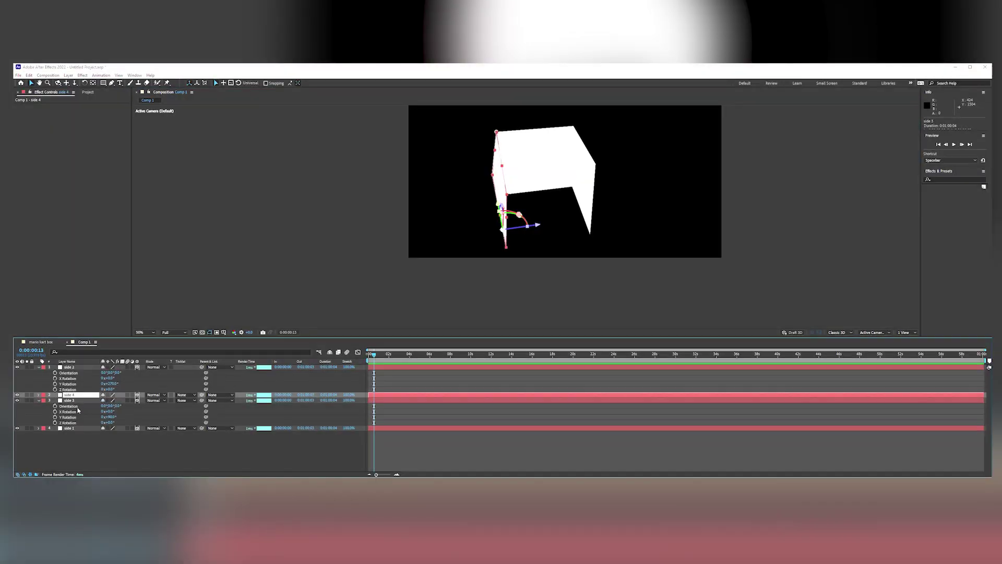
key("r")
left_click_drag(112, 411, 143, 419)
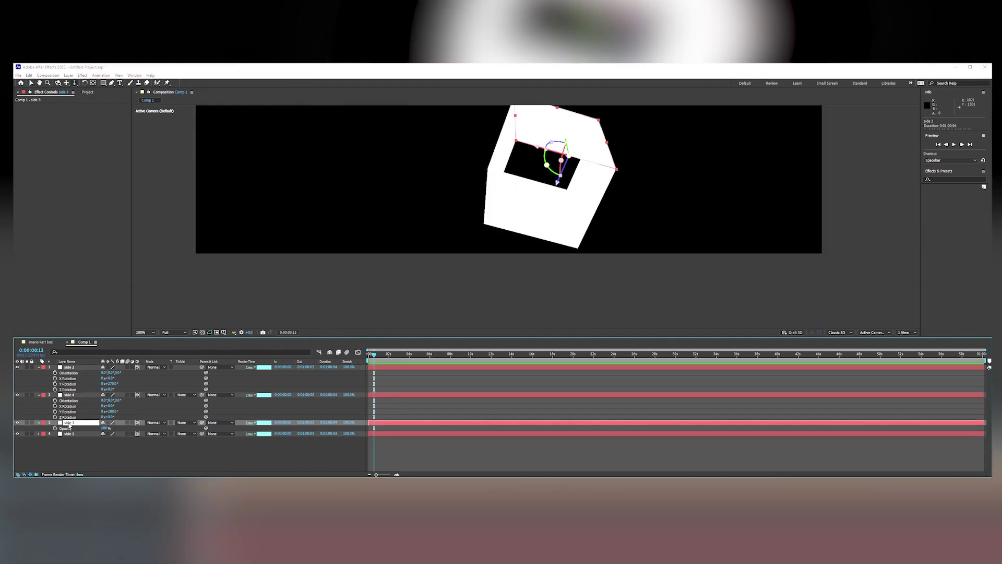
Duplicate side 3 again and rotate the copy to form the cube's fifth side.
key("ctrl+d")
key("r")
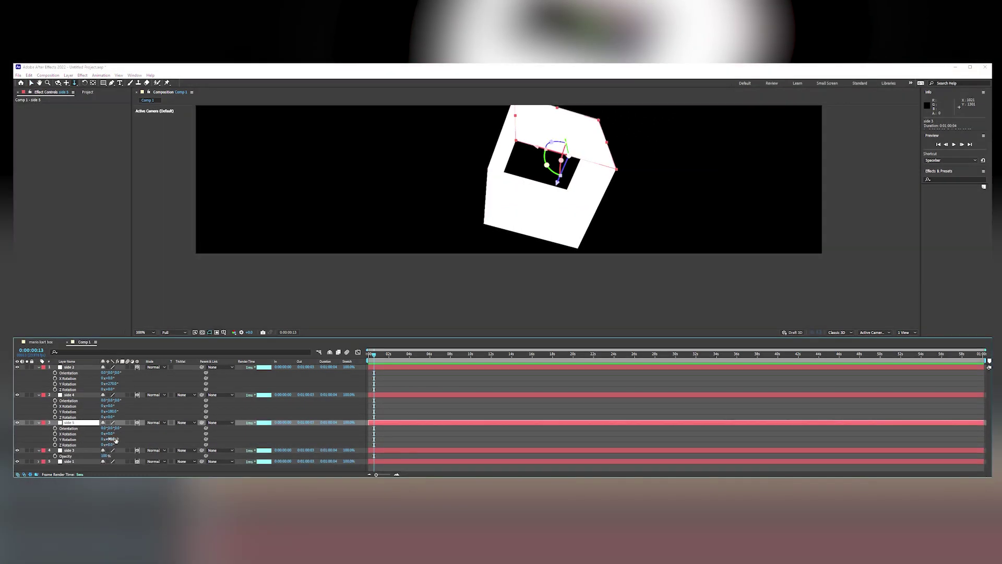
left_click_drag(119, 428, 219, 438)
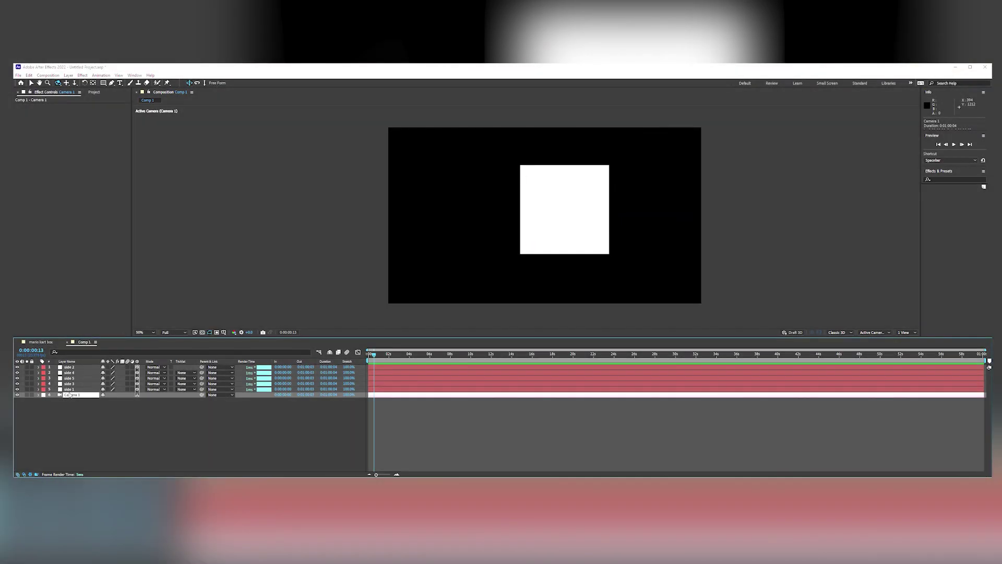
Add a 3D null object above the five side layers and rename it as "cube spinner".
left_click(72, 390)
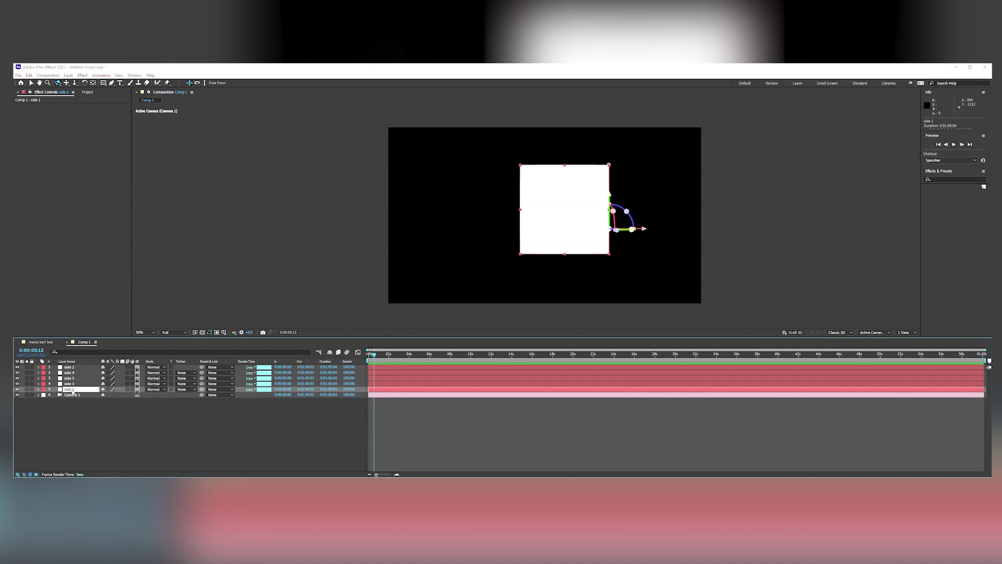
left_click(73, 368, "shift")
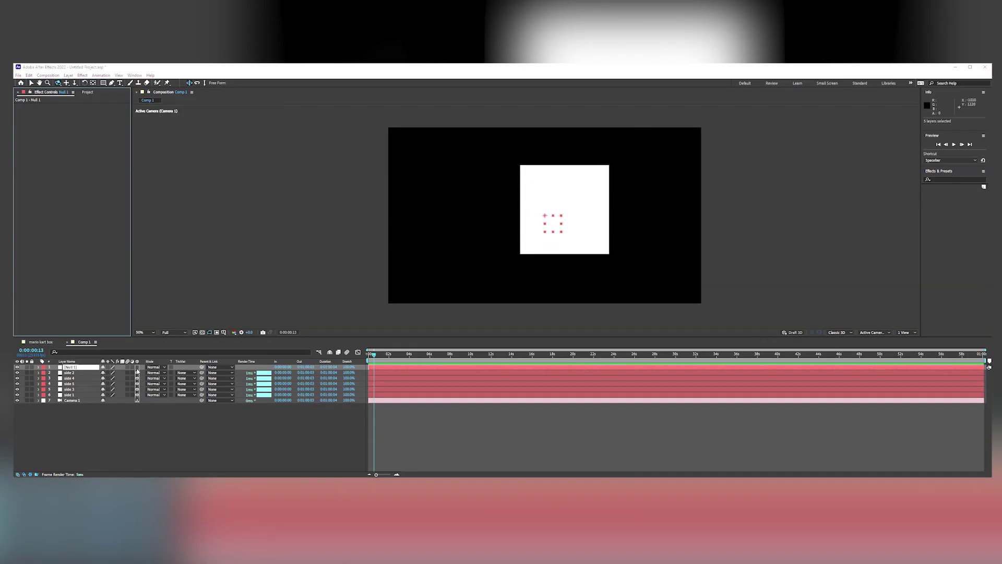
left_click(137, 367)
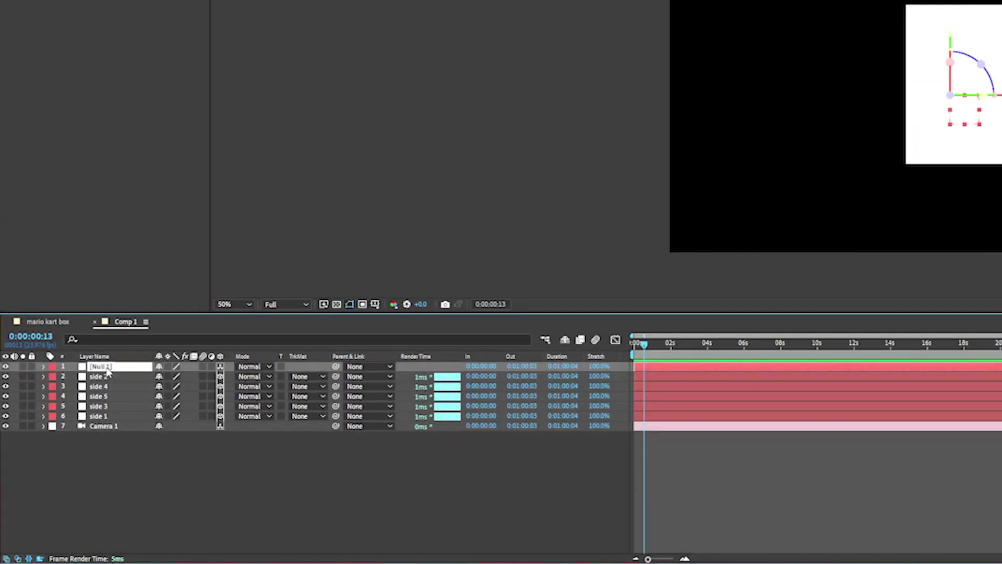
right_click(104, 368)
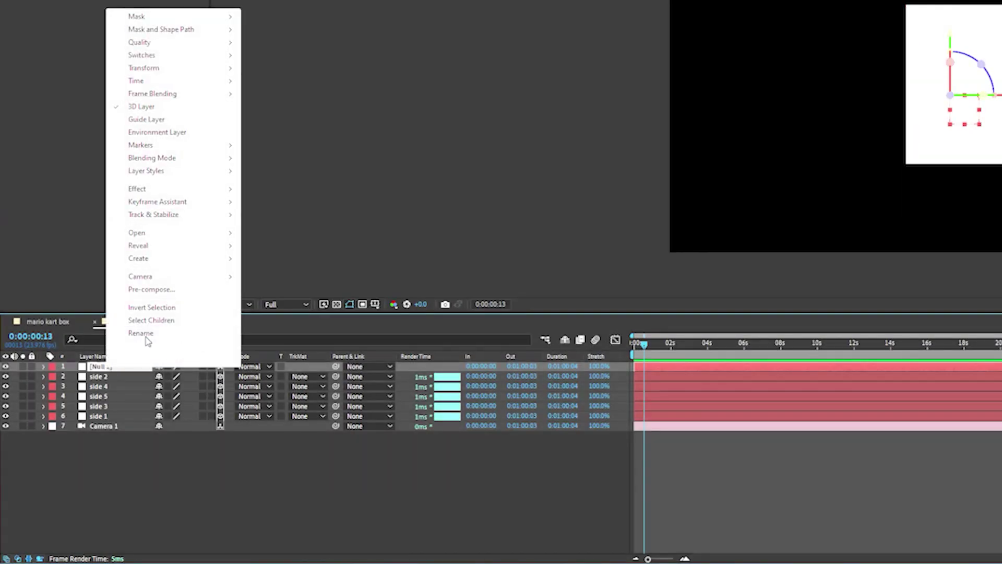
left_click(148, 341)
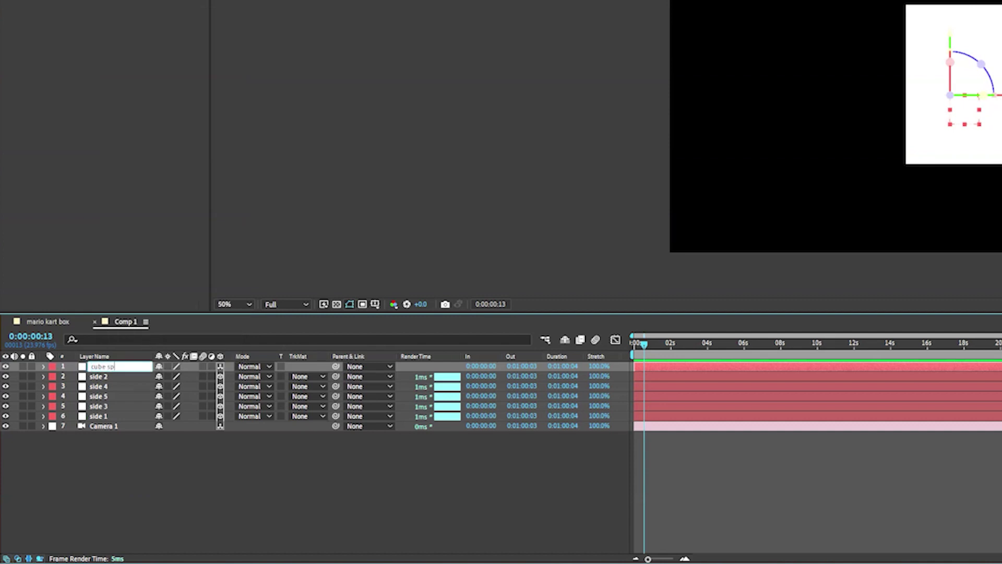
type("cube spinner")
key("Tab")
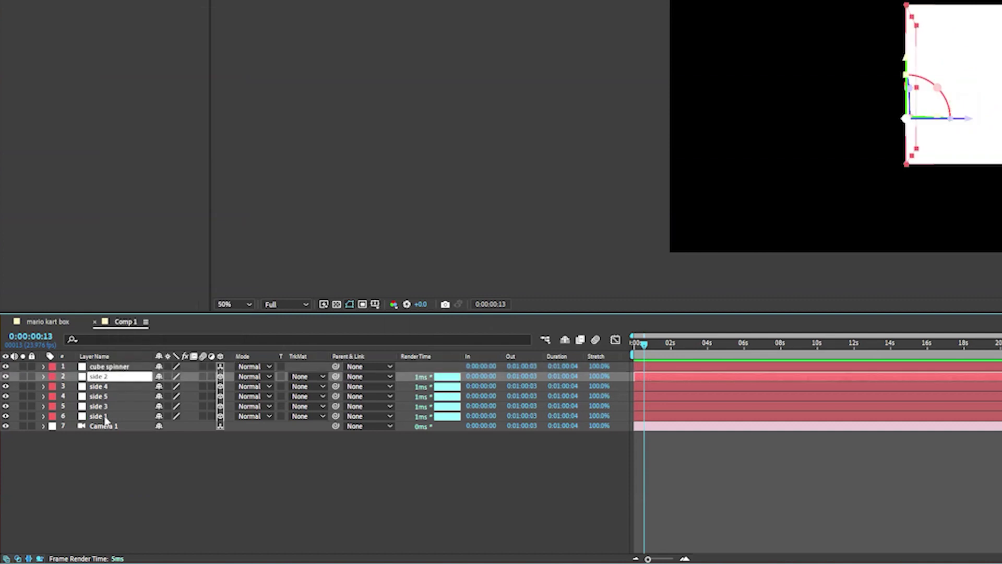
Parent the five side layers to the cube spinner null.
left_click(108, 416, "shift")
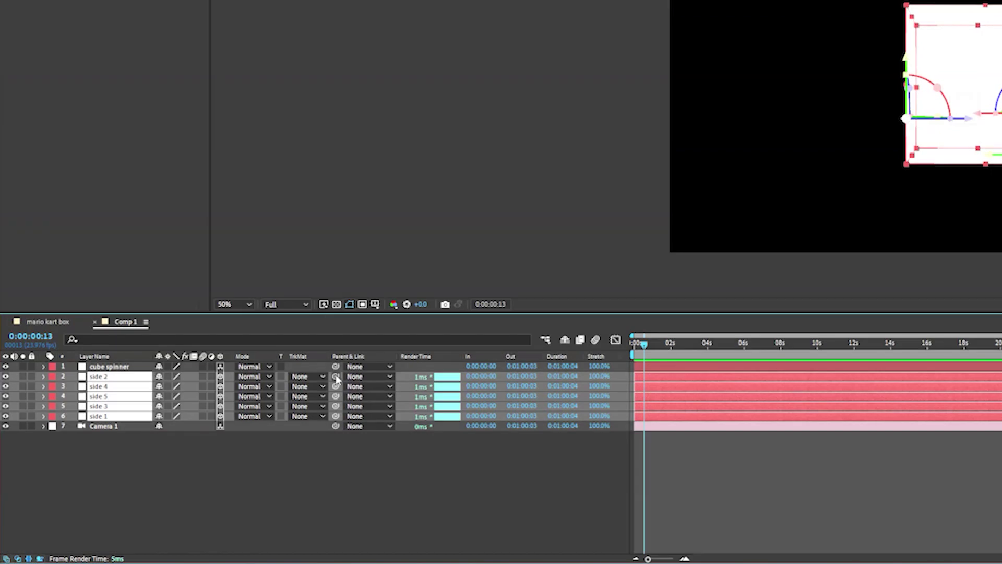
left_click_drag(336, 387, 147, 374)
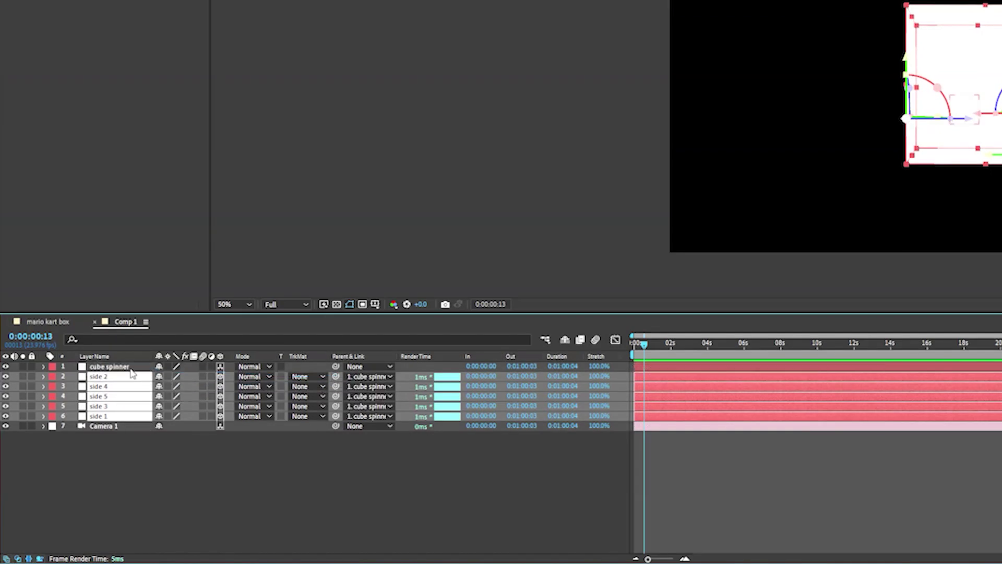
Try rotating the cube spinner null about its Y axis and undo the rotation.
left_click(131, 369)
key("r")
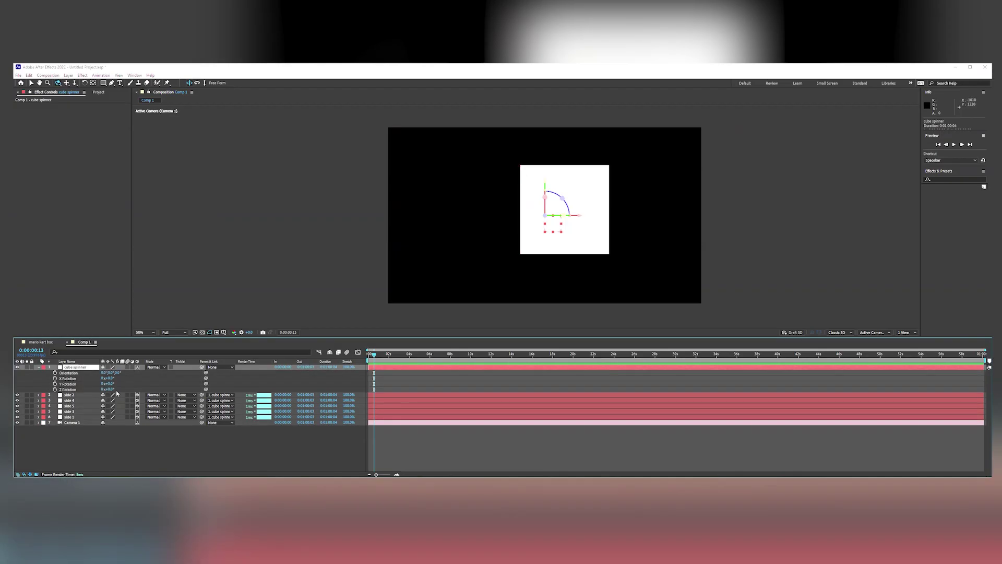
left_click_drag(108, 384, 438, 393)
key("ctrl+z")
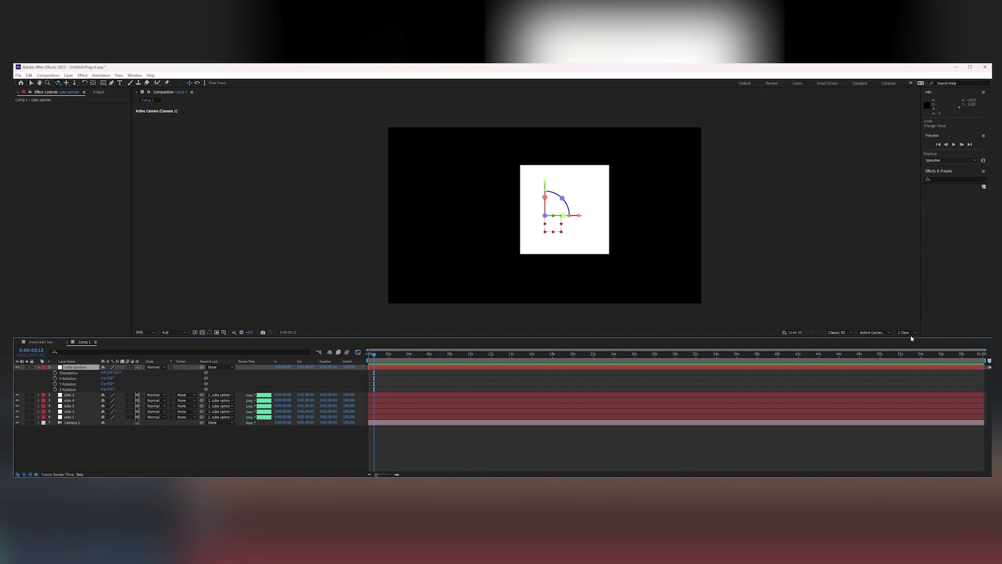
Show the composition in two views, with the second one set to Top at 50% magnification.
left_click(907, 333)
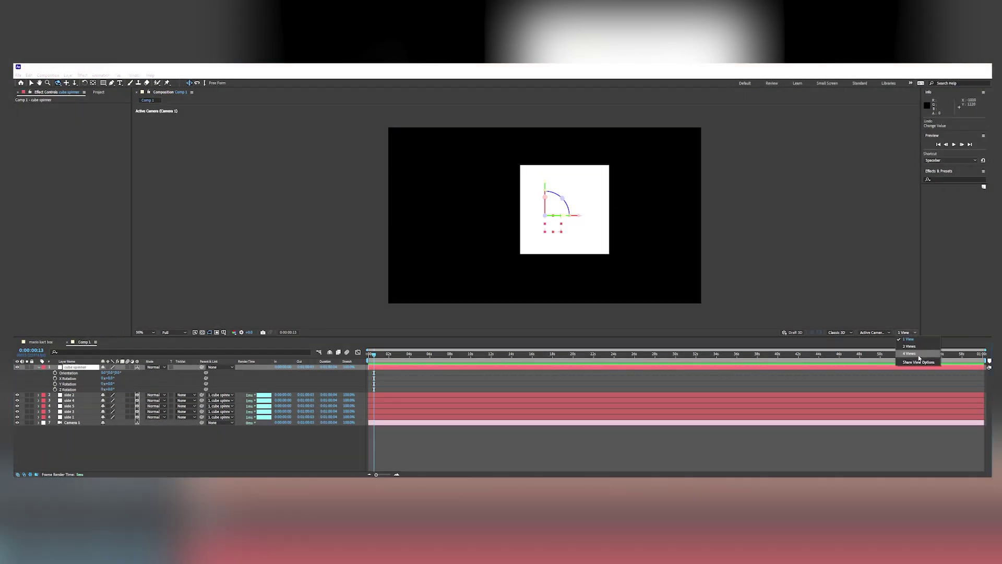
left_click(914, 355)
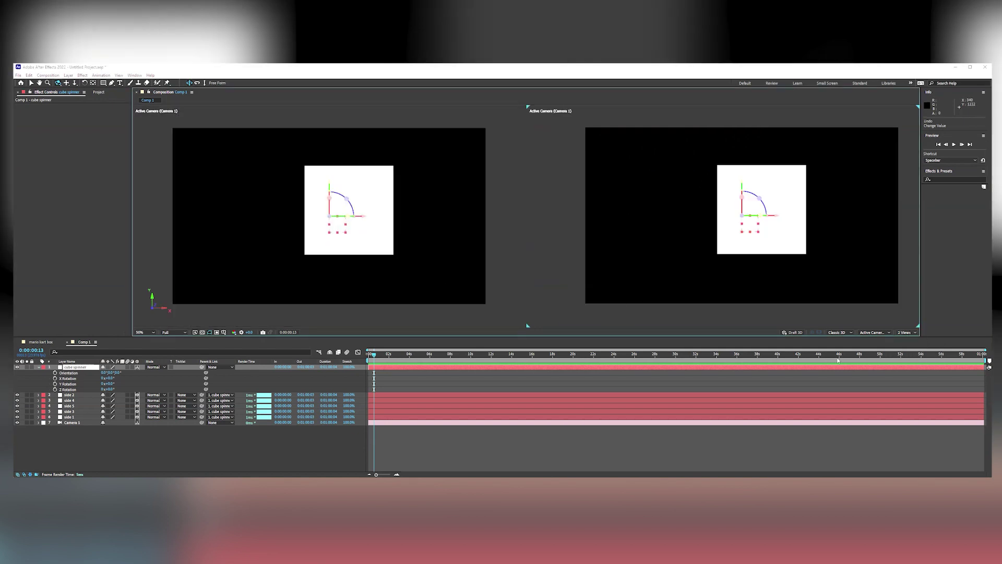
left_click(885, 333)
left_click(869, 380)
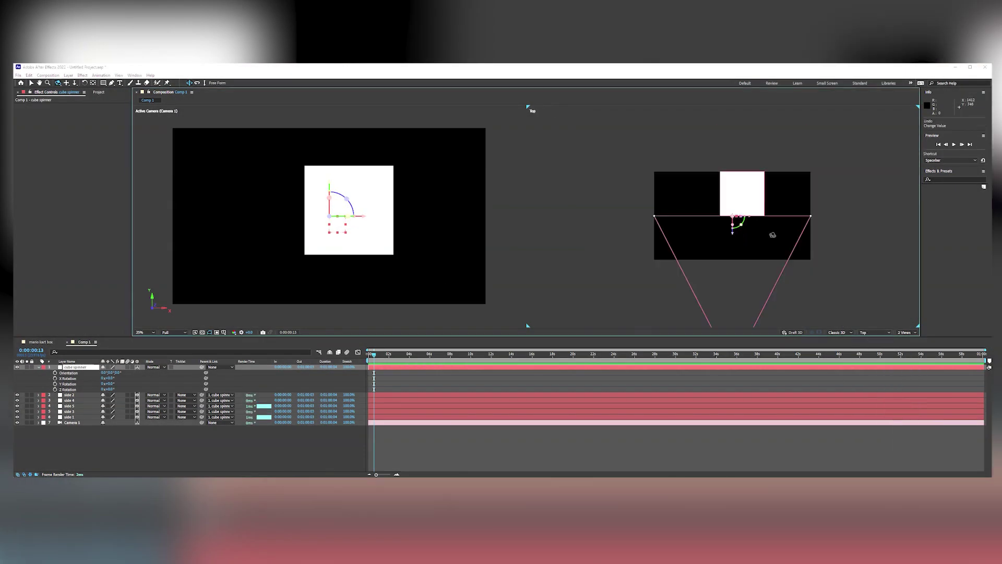
key("comma")
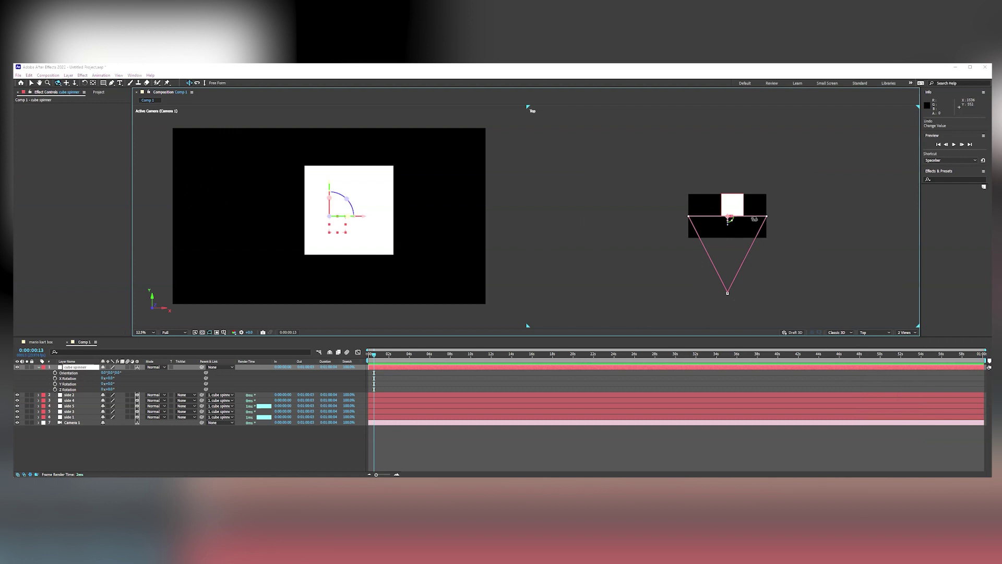
key("period")
key("period")
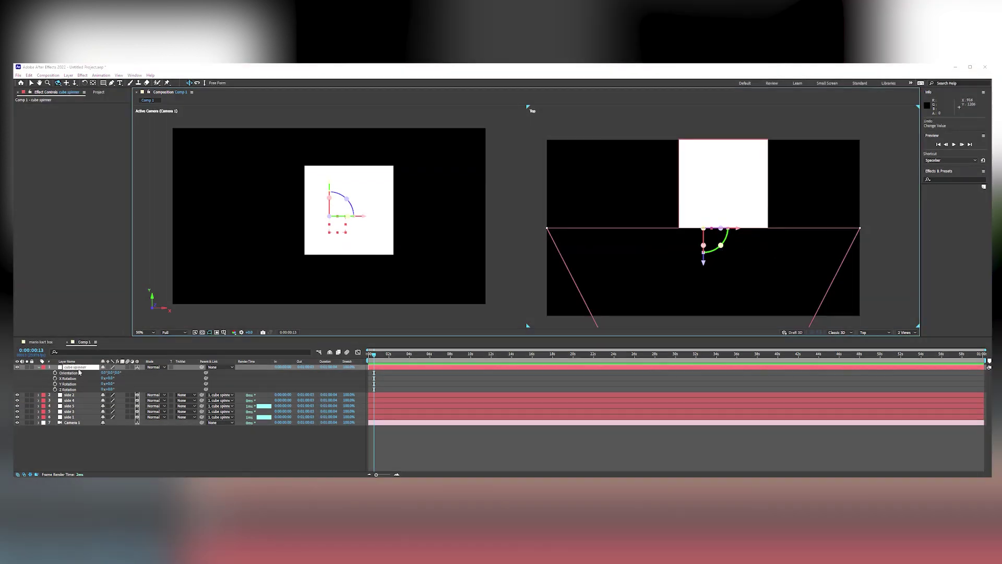
Move the cube spinner's anchor point to the middle of the cube in the Top view and turn the null about Y as a check.
left_click(79, 372)
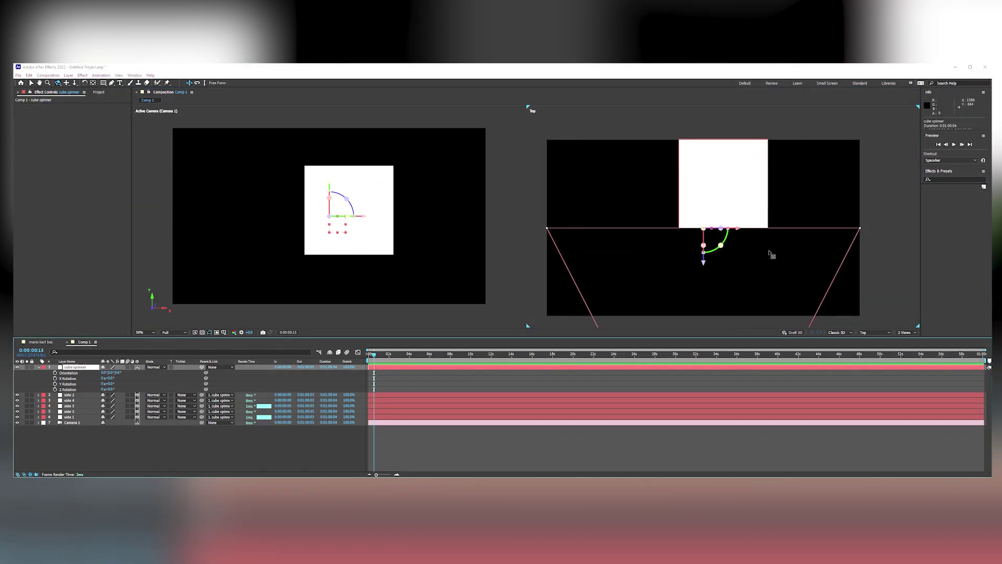
key("v")
left_click_drag(704, 244, 709, 246)
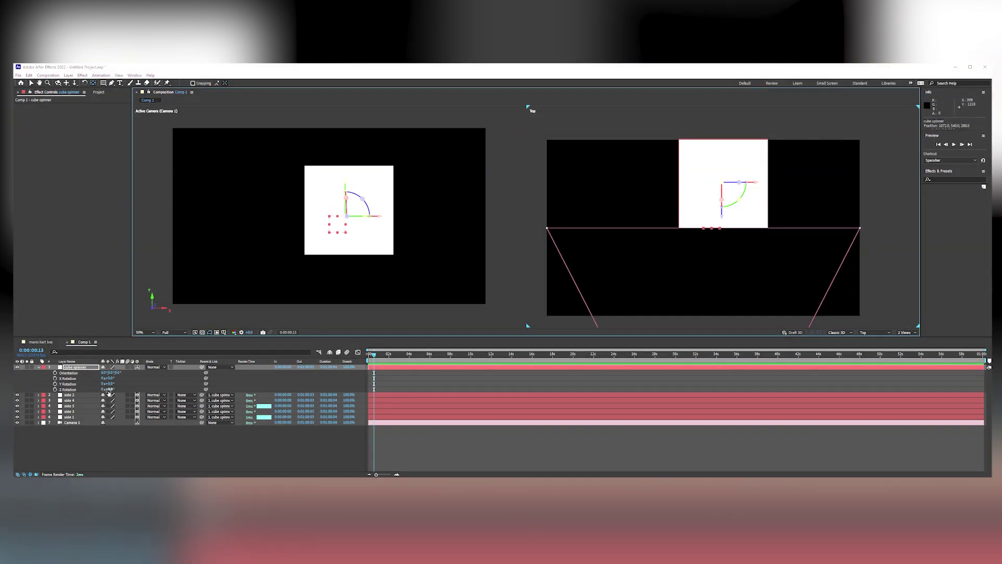
left_click_drag(110, 384, 465, 415)
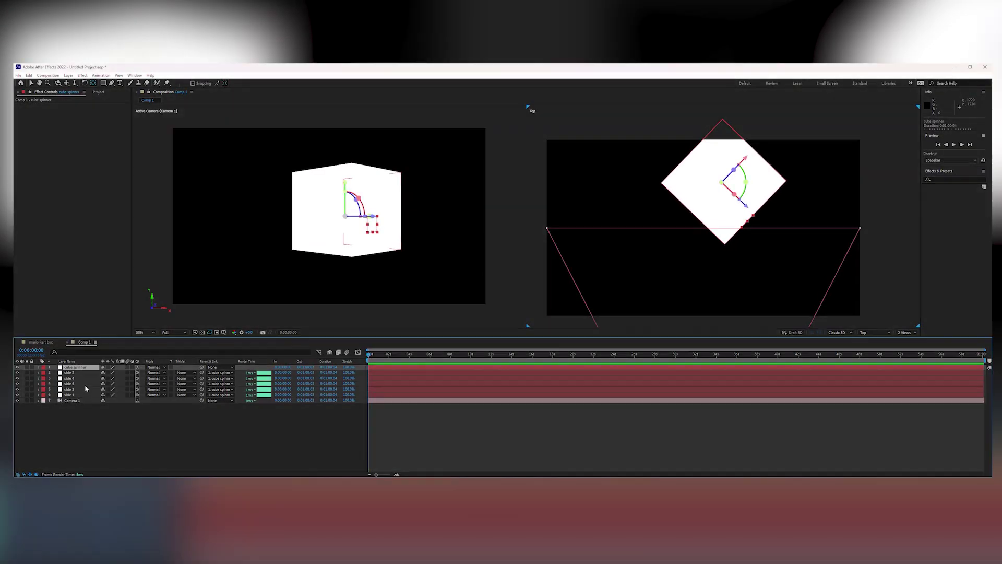
Keyframe the cube spinner's Y Rotation at 0:00:00:00 and with 10 revolutions at 0:00:58:16, and preview the spin.
key("r")
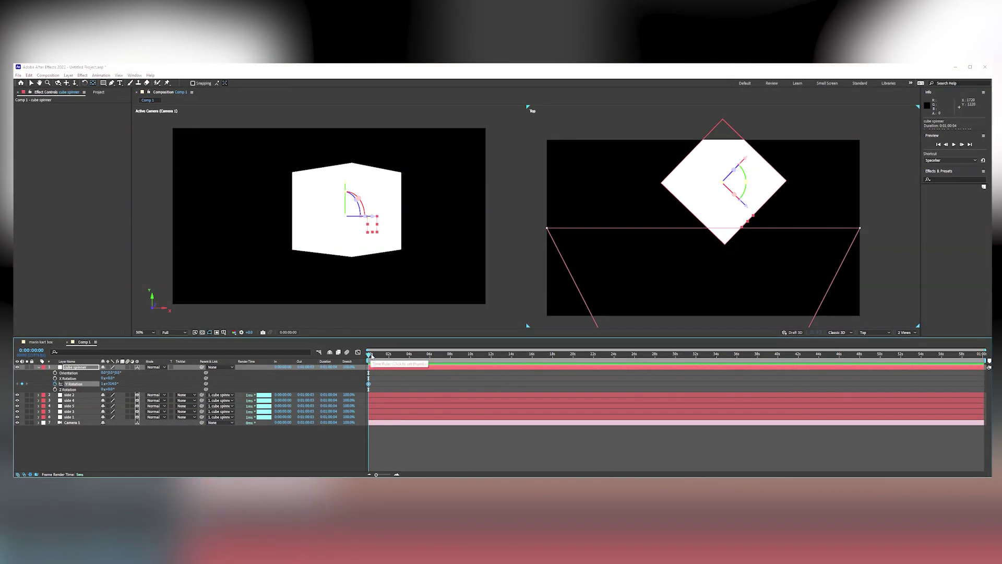
left_click(921, 354)
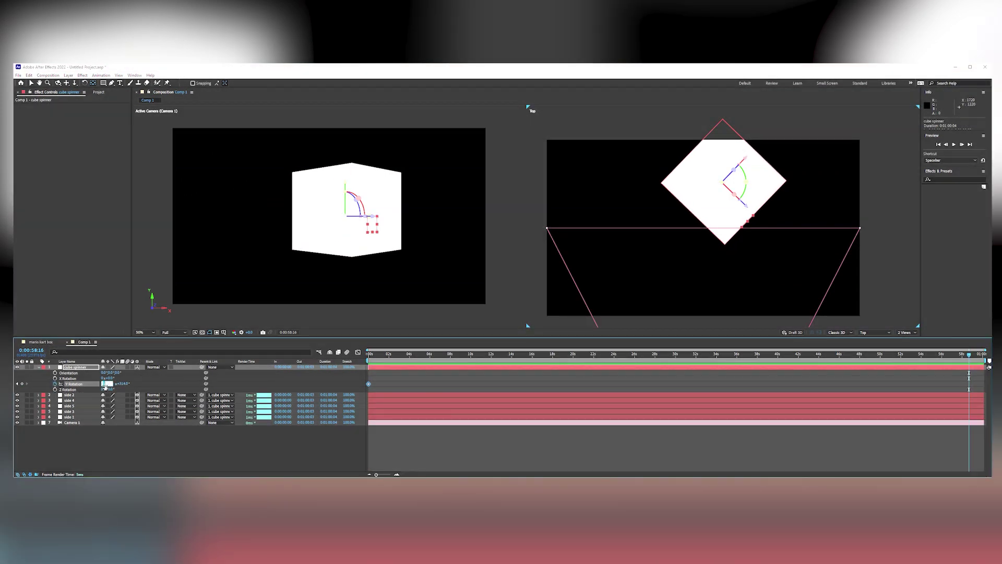
type("10")
key("Return")
left_click(418, 356)
key("space")
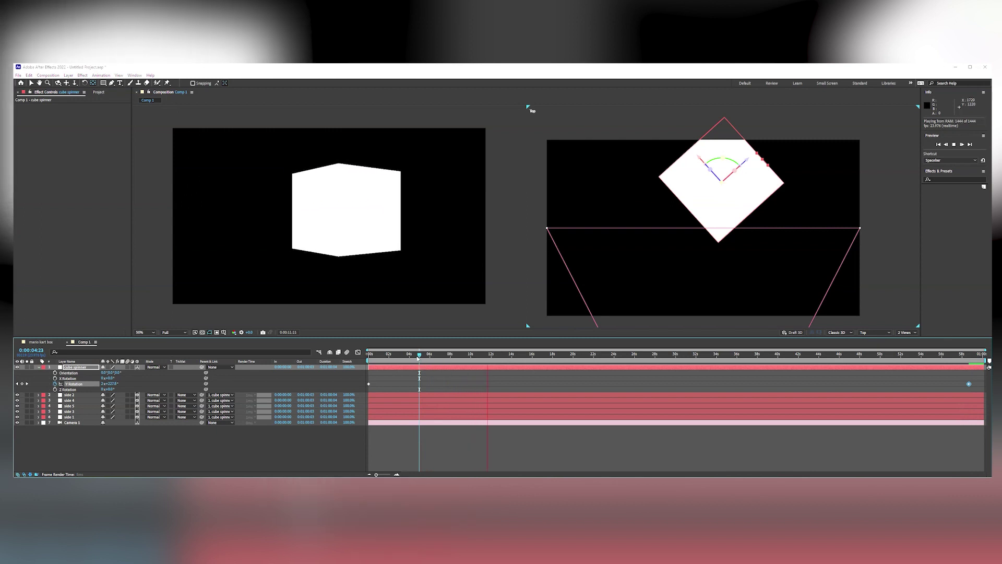
key("space")
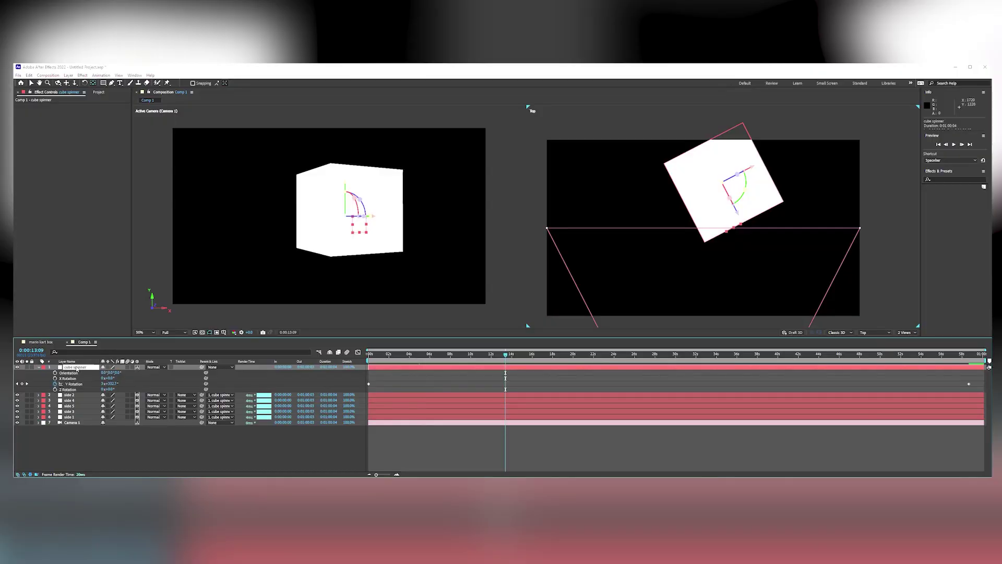
Separate the cube spinner's Position into individual X, Y and Z dimensions.
key("p")
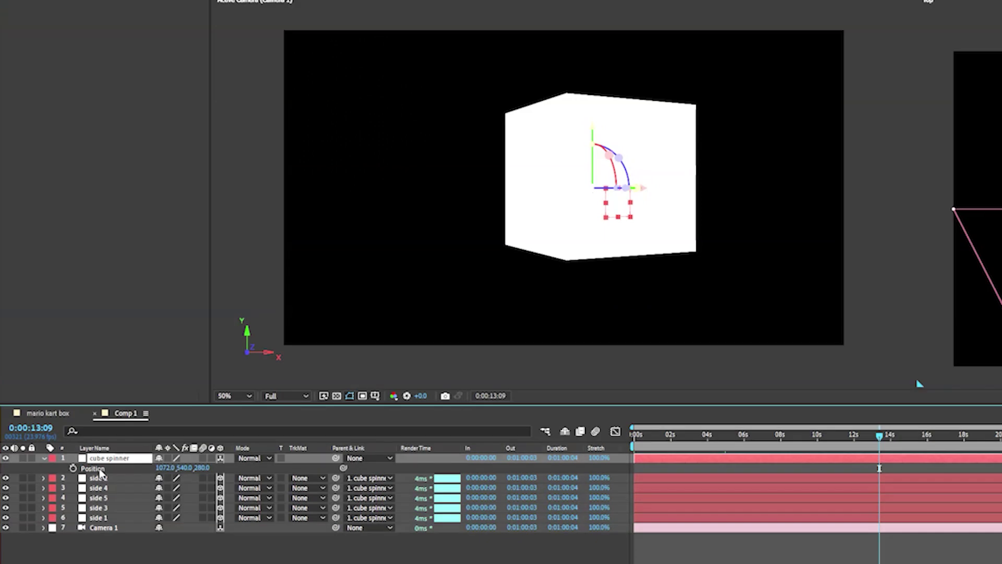
right_click(69, 374)
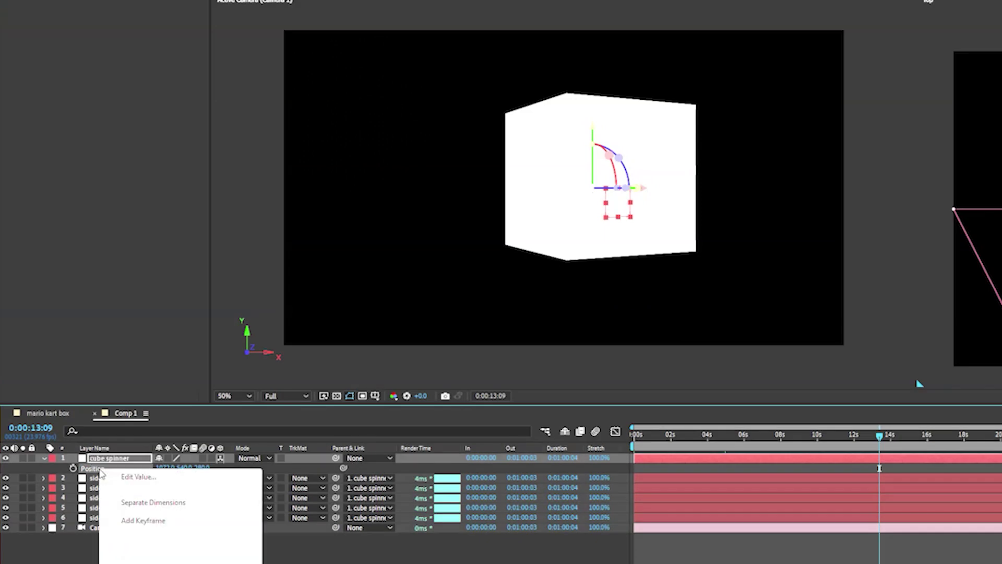
left_click(146, 503)
Try shifting the cube spinner's X and Z Position values and undo each change.
left_click(197, 480)
left_click_drag(165, 468, 264, 477)
key("ctrl+z")
key("ctrl+z")
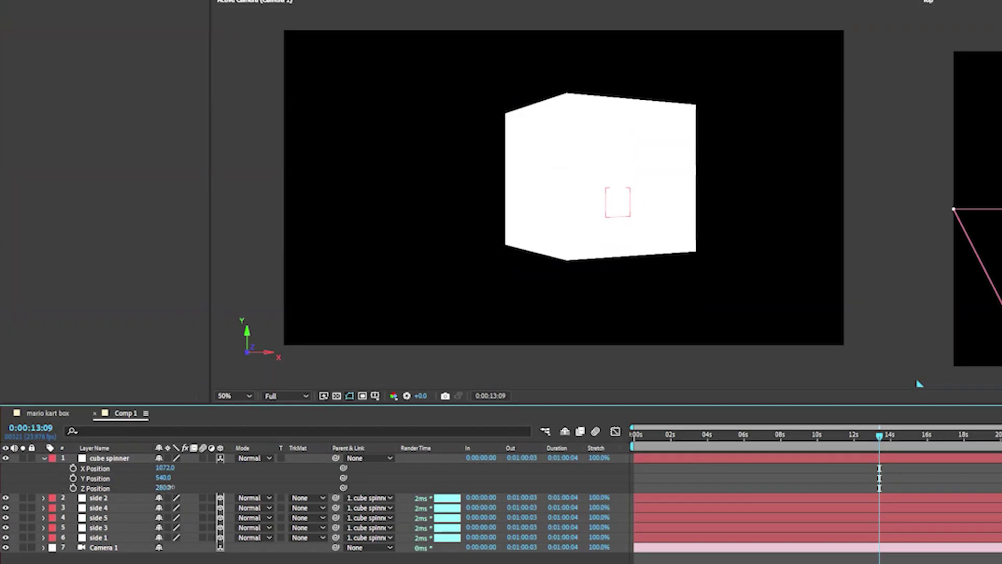
left_click_drag(170, 487, 361, 464)
key("ctrl+z")
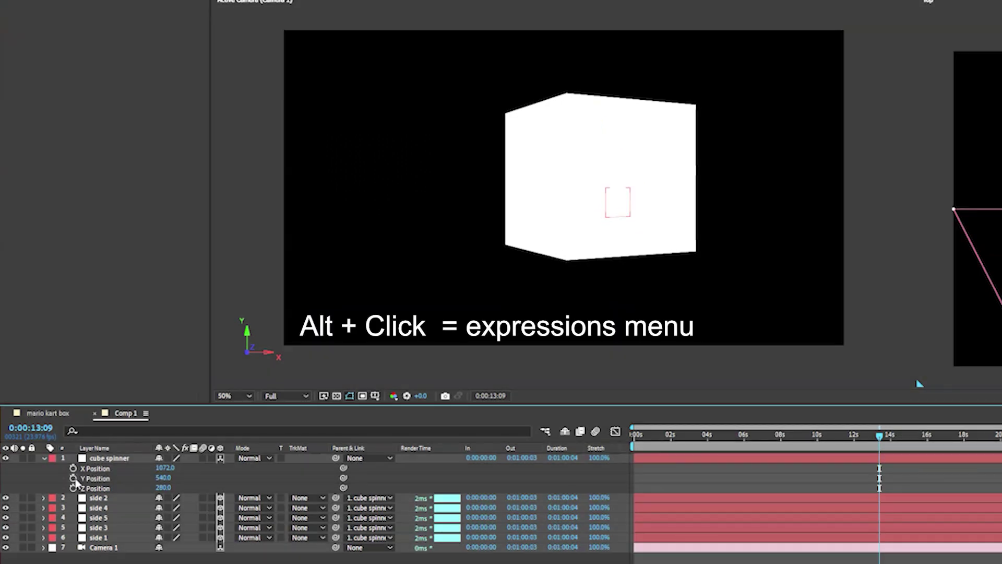
Add the expression wiggle(1,30) to the cube spinner's Y Position.
left_click(74, 479, "alt")
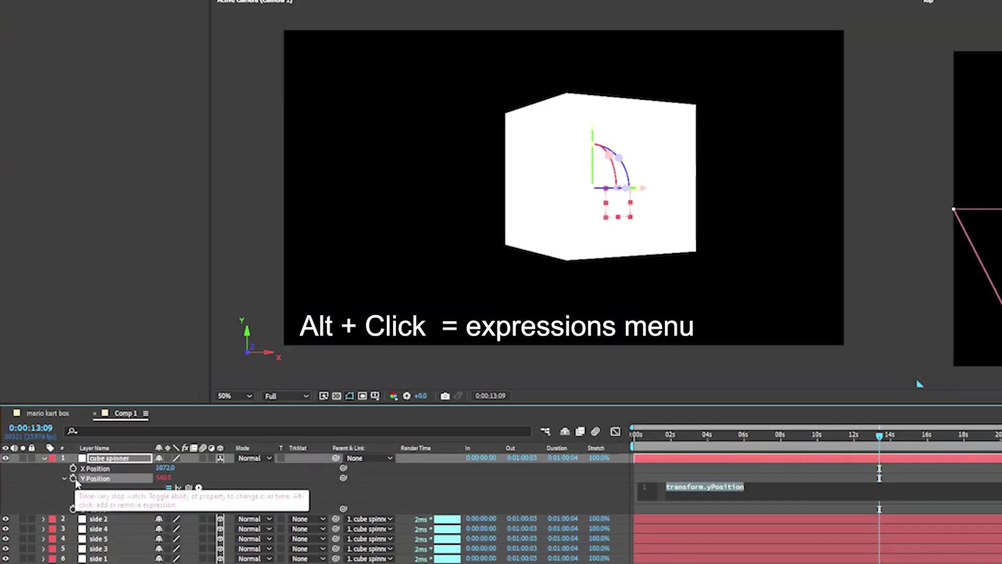
type("wiggle(1,30")
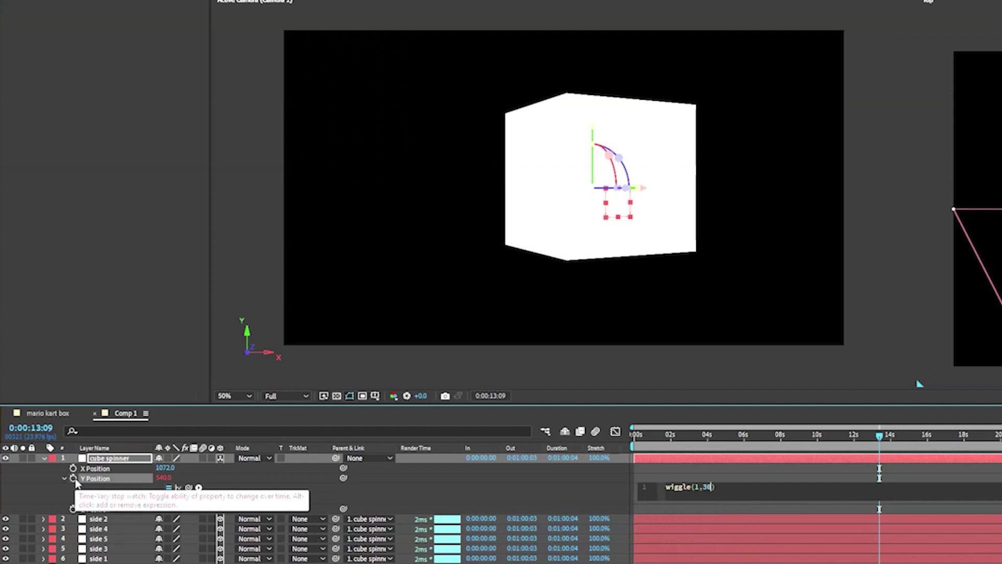
left_click(688, 441)
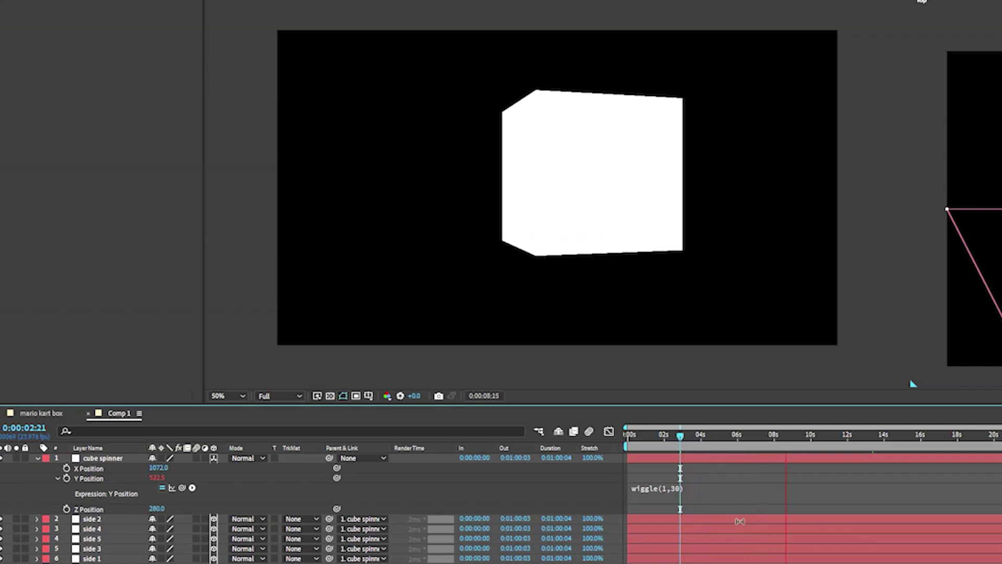
Change the Y Position expression to wiggle(3,30) and preview the movement.
left_click_drag(696, 487, 709, 491)
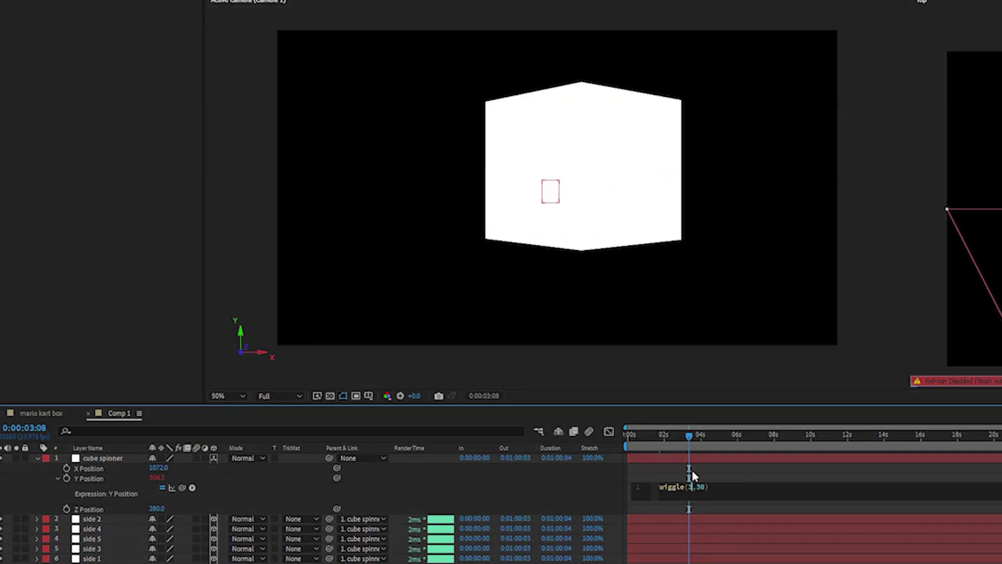
type("3")
left_click(691, 468)
key("space")
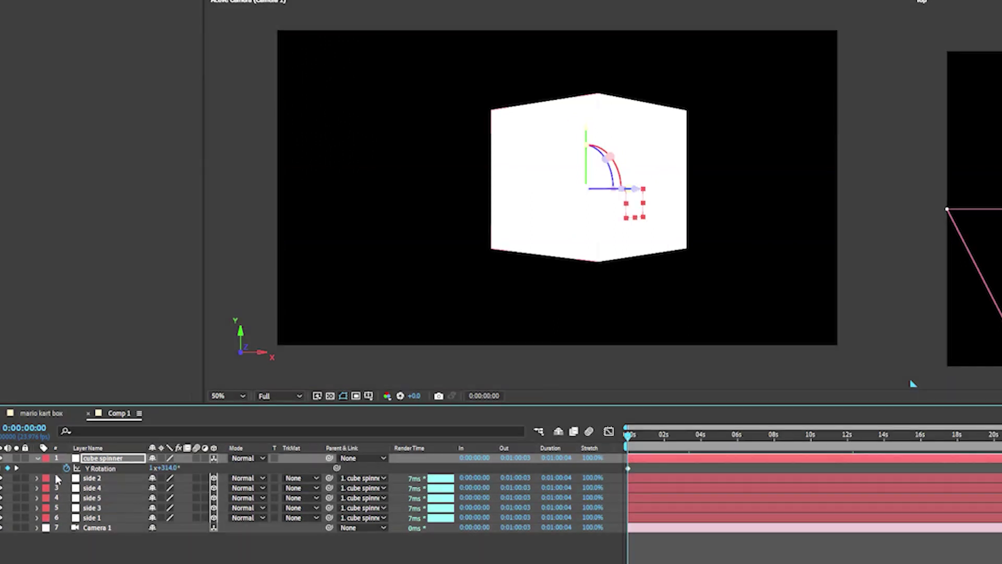
Set the cube spinner's Y Rotation keyframe at 0:00:58:16 to 14 revolutions and preview the faster spin.
left_click(16, 468)
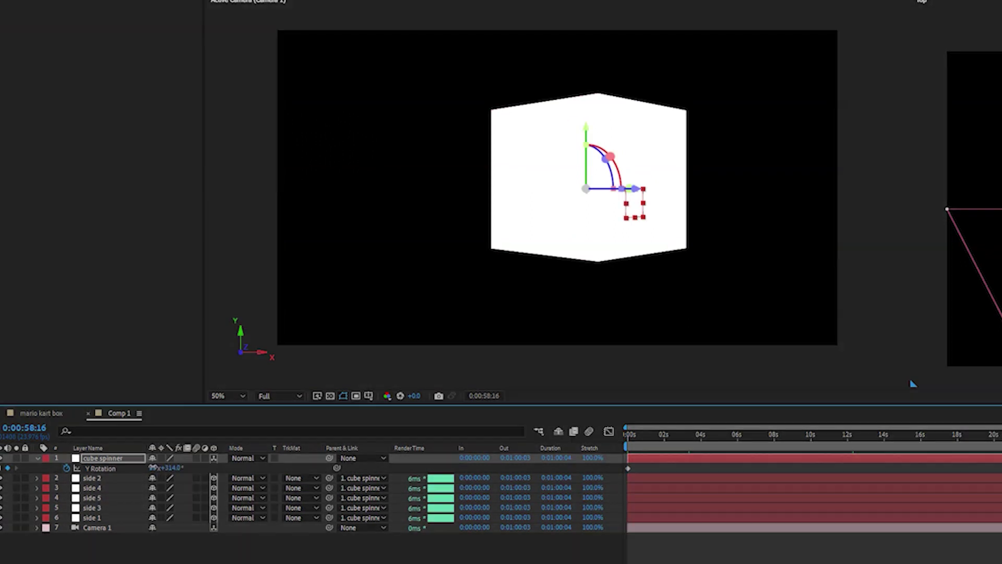
left_click(153, 469)
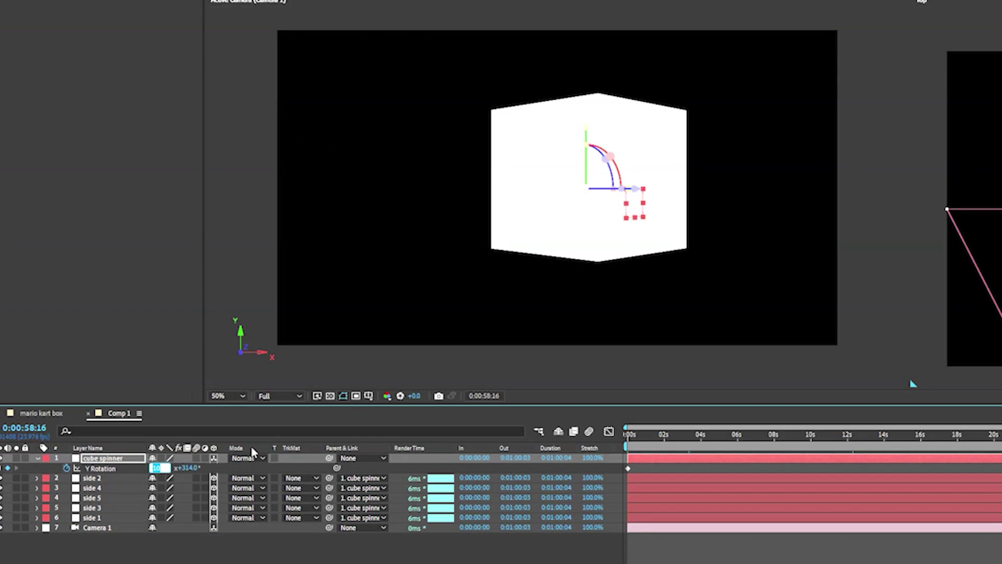
type("14")
key("Return")
key("space")
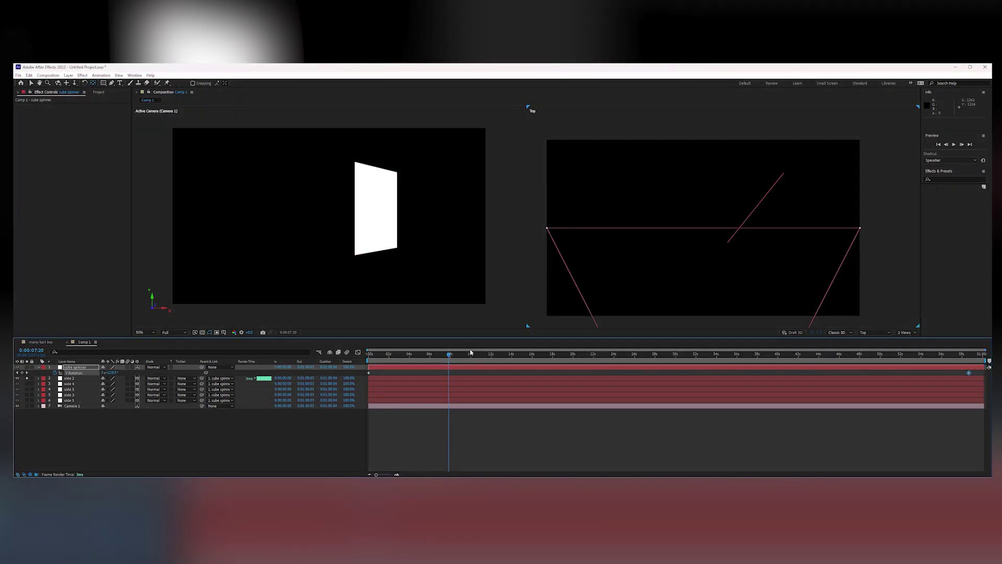
Go to 0:00:08:11, where side 2 faces the camera, return to a single view and start an effect search.
left_click_drag(449, 355, 455, 356)
left_click(907, 333)
left_click(910, 339)
left_click(941, 177)
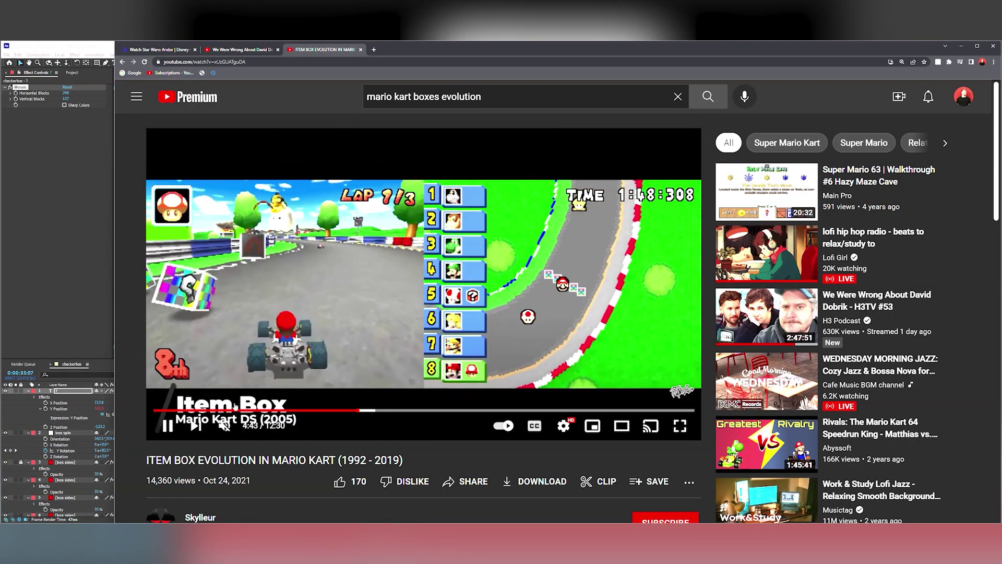
Examine the Mario Kart DS item box in the YouTube item box evolution video, replaying it from 4:40.
left_click(266, 343)
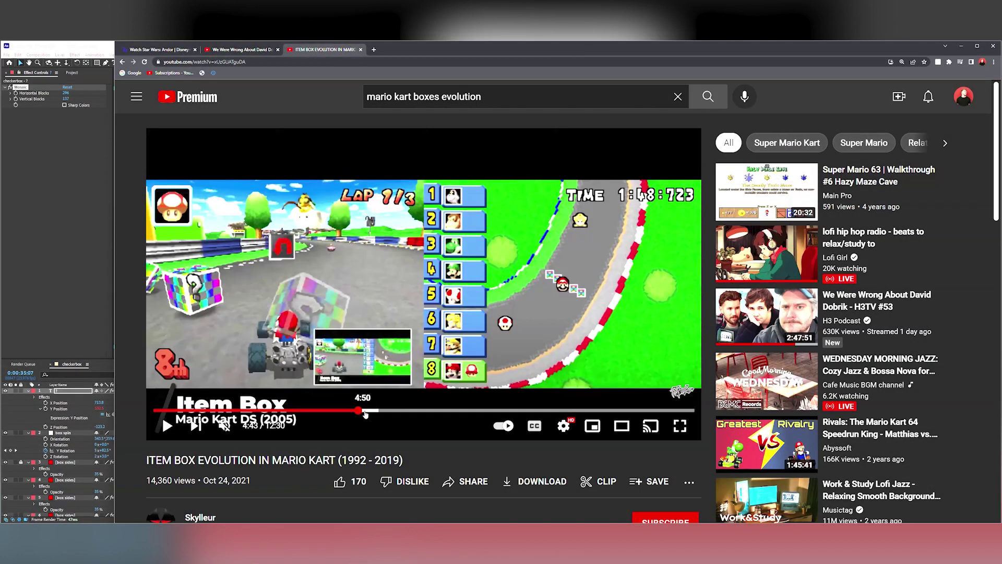
left_click(358, 411)
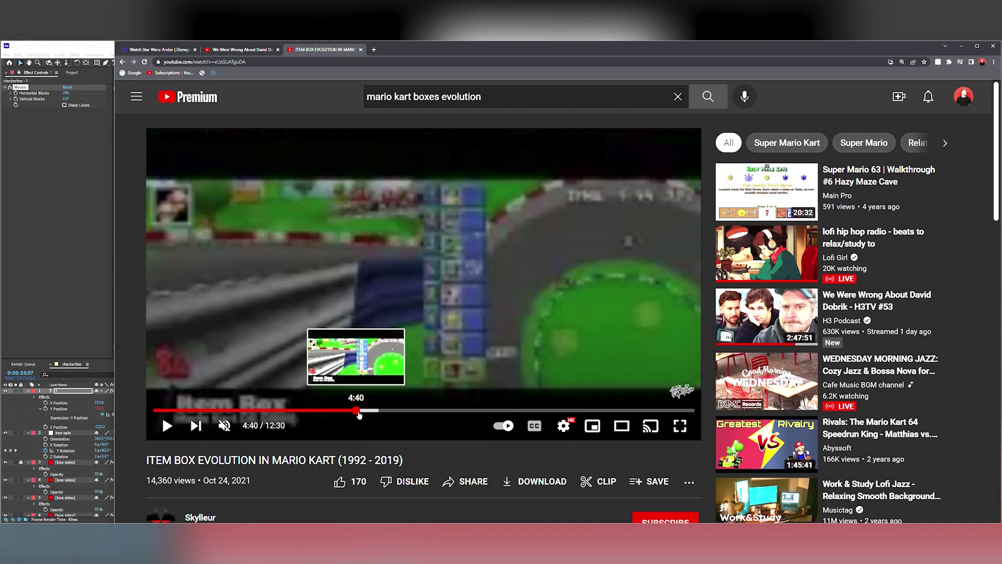
key("space")
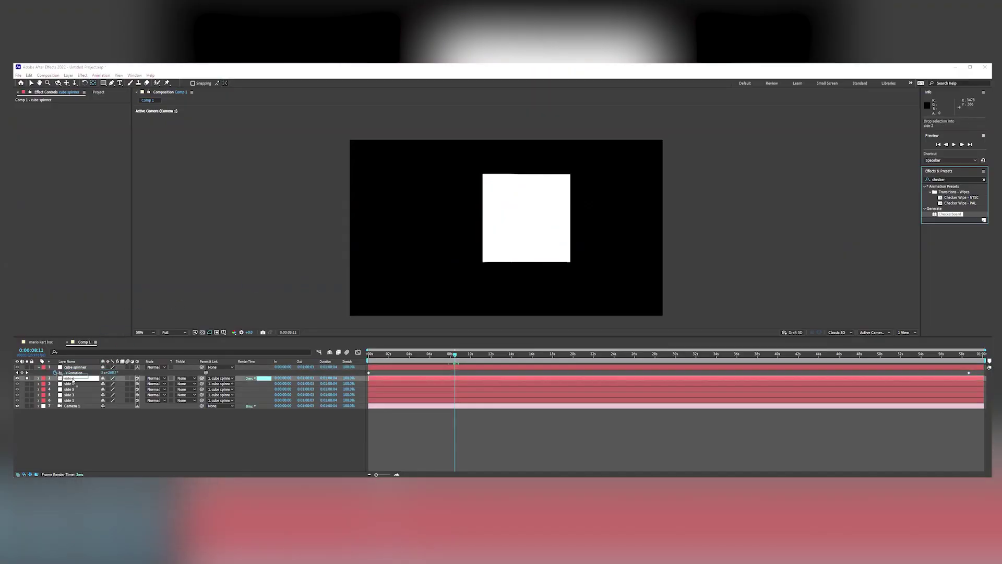
Apply the Checkerboard effect to side 2 and set its Blending Mode to Stencil Alpha.
left_click_drag(73, 379, 69, 380)
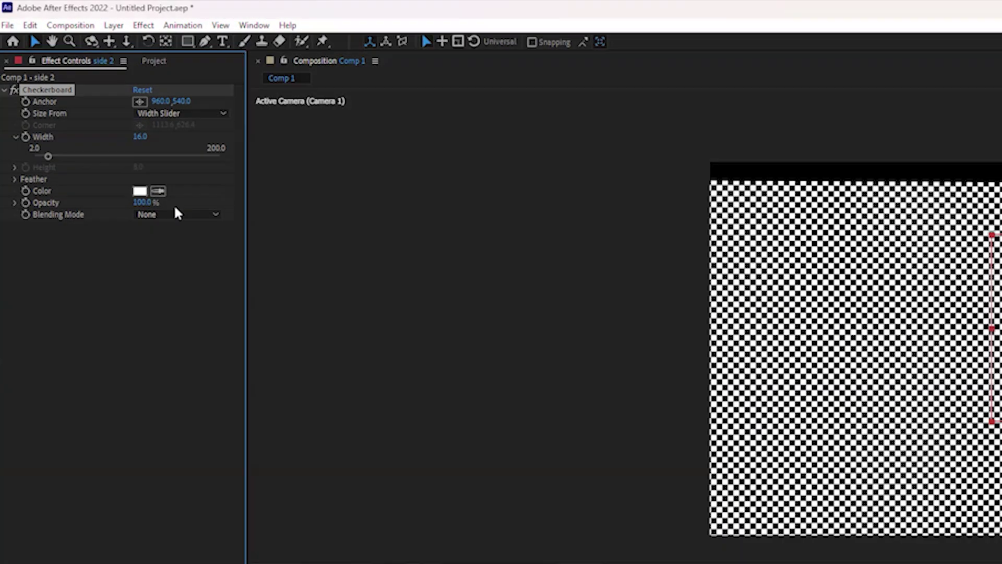
left_click(175, 213)
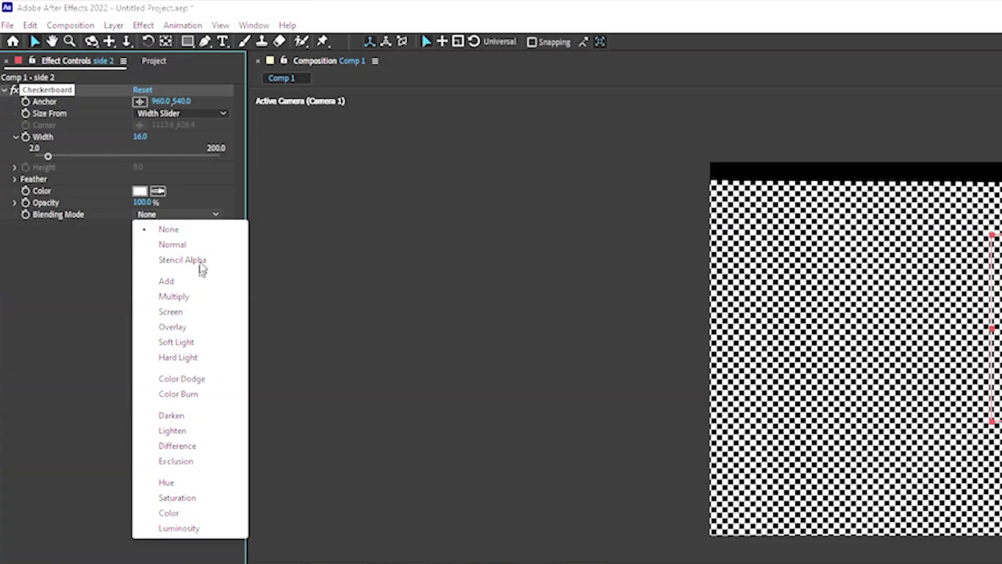
left_click(202, 262)
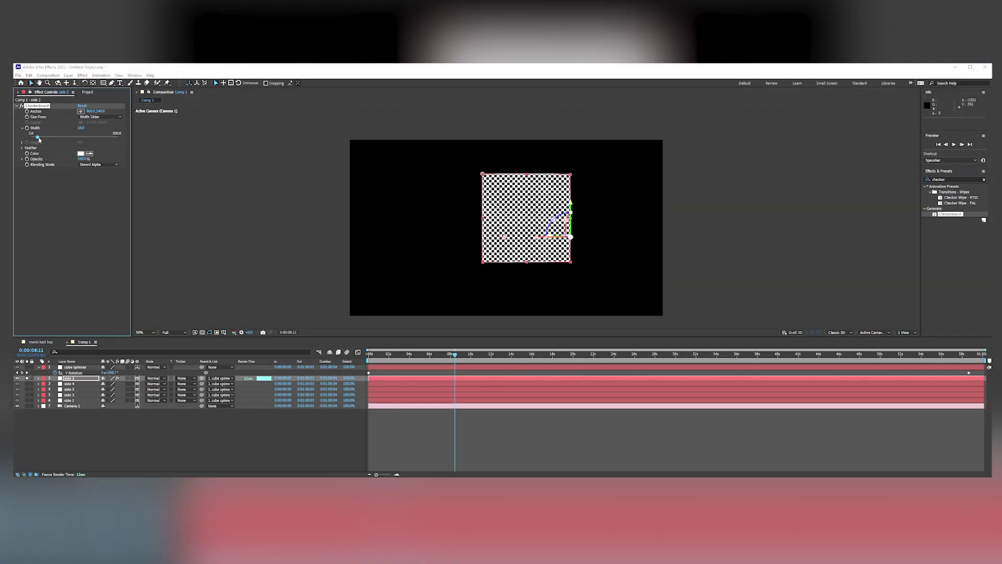
Set side 2's Checkerboard width to 62.8 and apply the 4-Color Gradient effect to the layer.
mouse_move(39, 140)
left_mouse_down()
mouse_move(57, 139)
mouse_move(51, 161)
mouse_move(123, 160)
mouse_move(84, 161)
mouse_move(57, 140)
left_mouse_up()
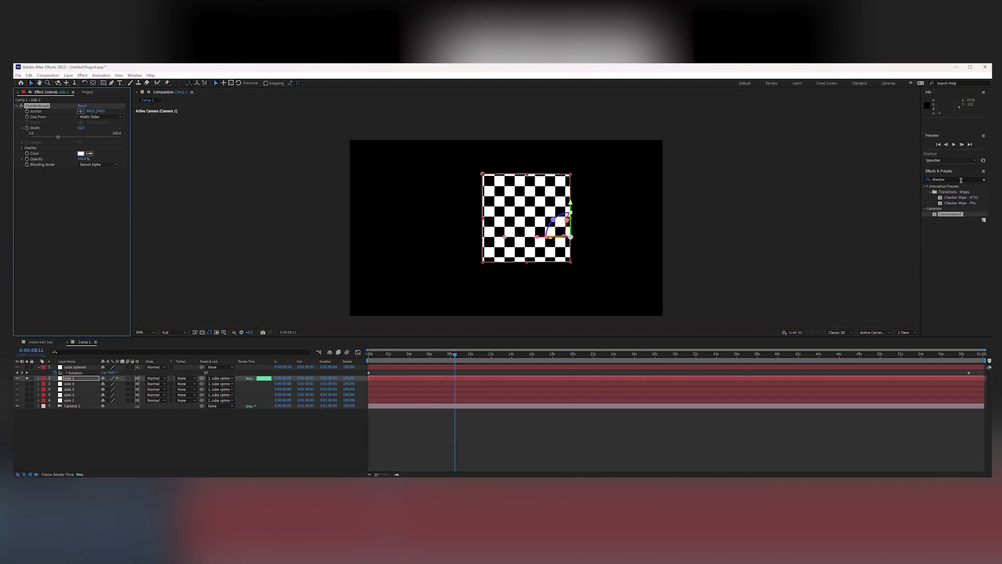
left_click(958, 179)
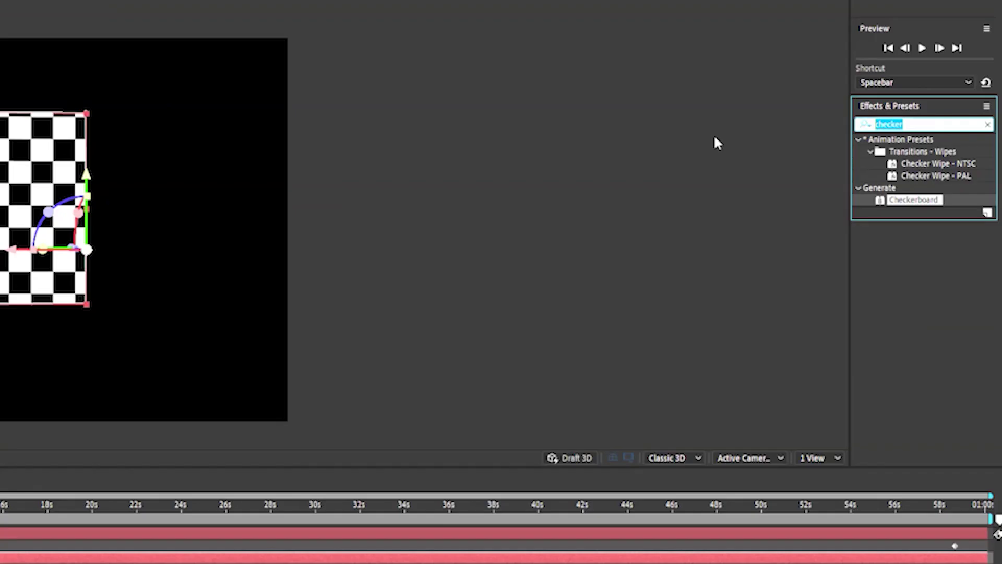
type("4col")
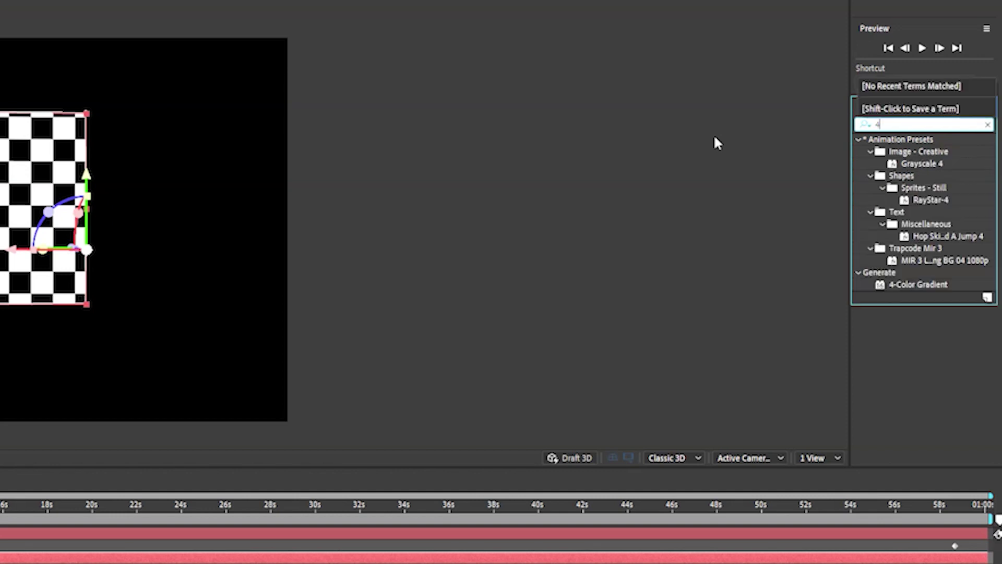
key("BackSpace")
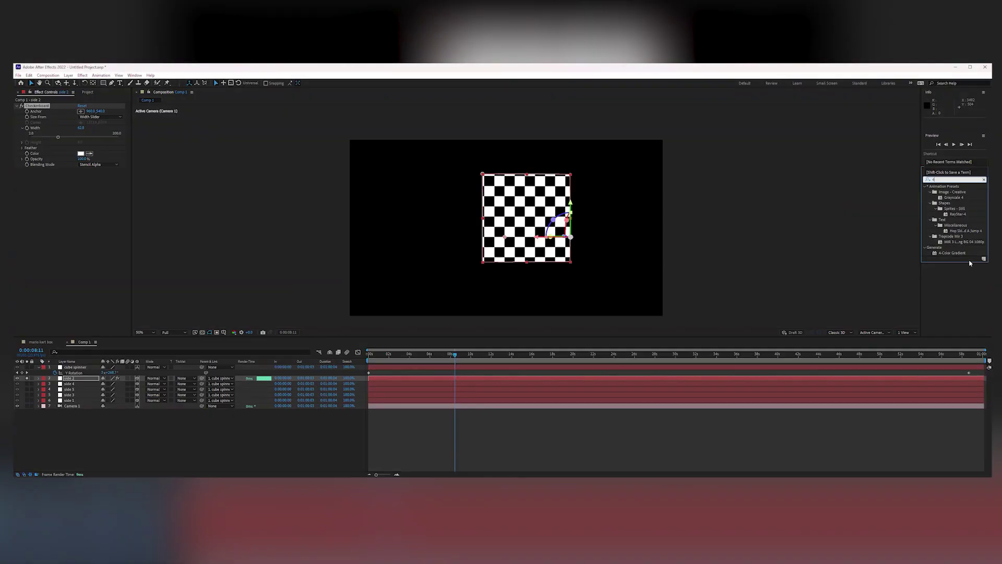
left_click(937, 286)
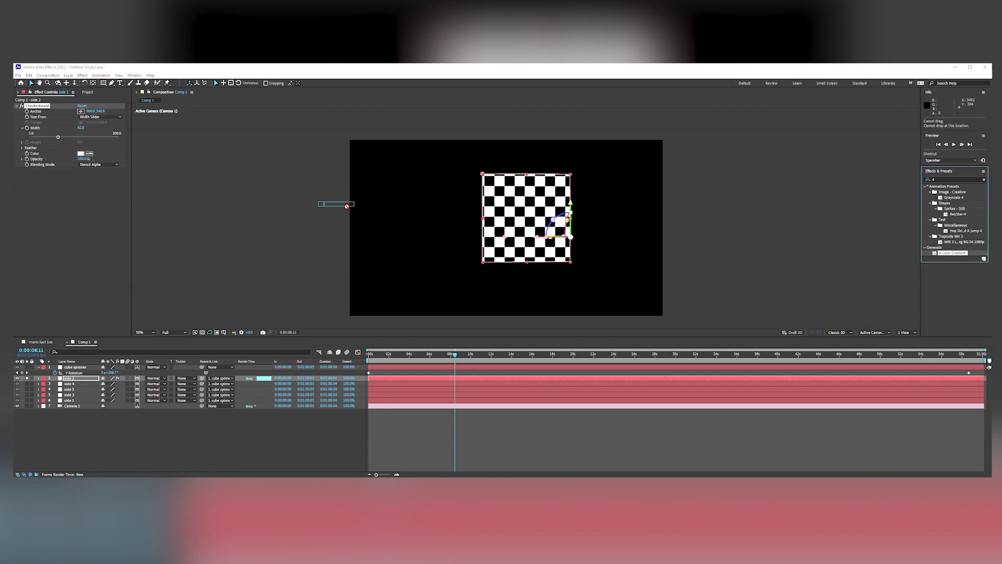
left_click_drag(94, 214, 95, 214)
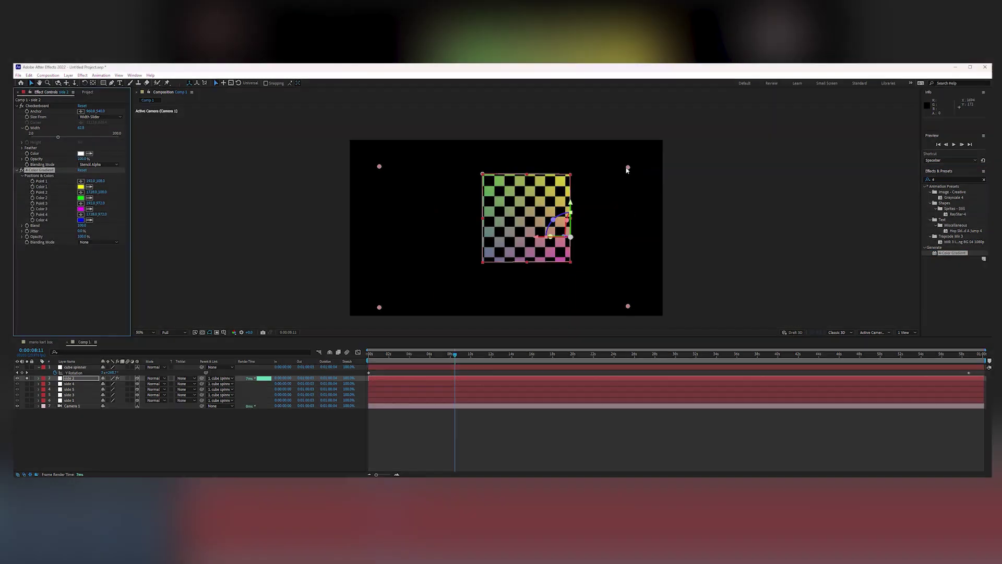
Move the four gradient color points to the four corners inside side 2's square.
left_click_drag(628, 167, 567, 182)
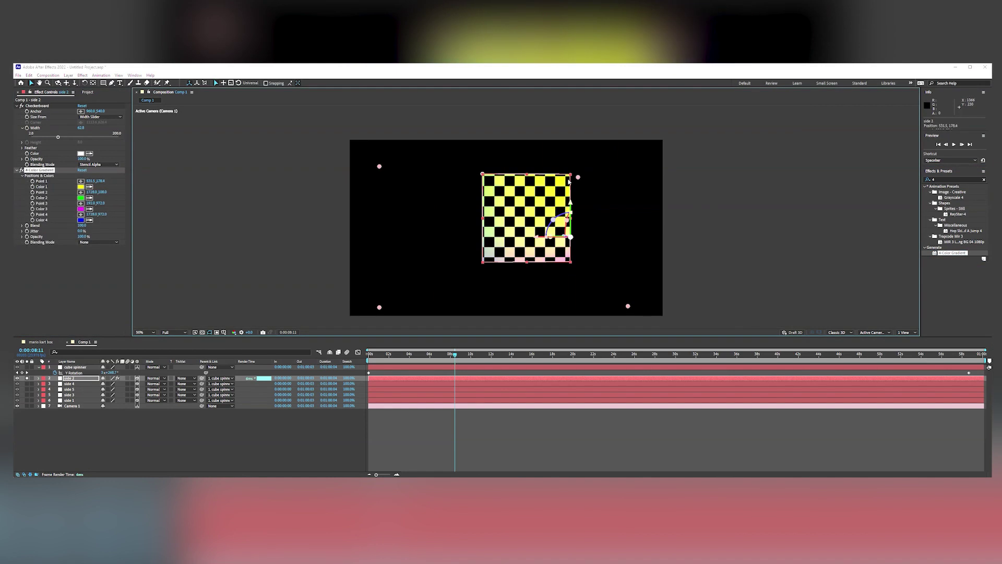
left_click_drag(380, 166, 475, 187)
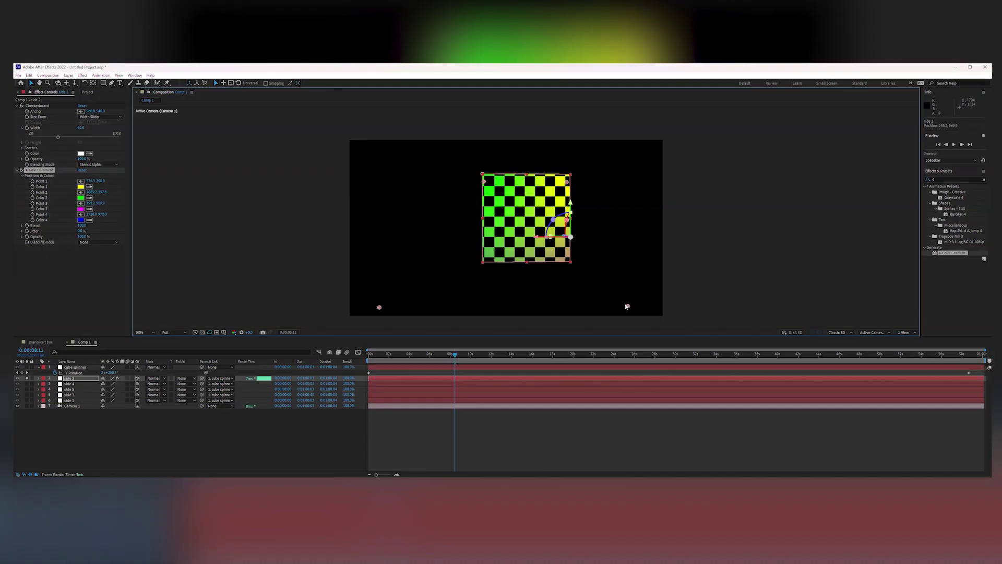
left_click_drag(629, 306, 567, 258)
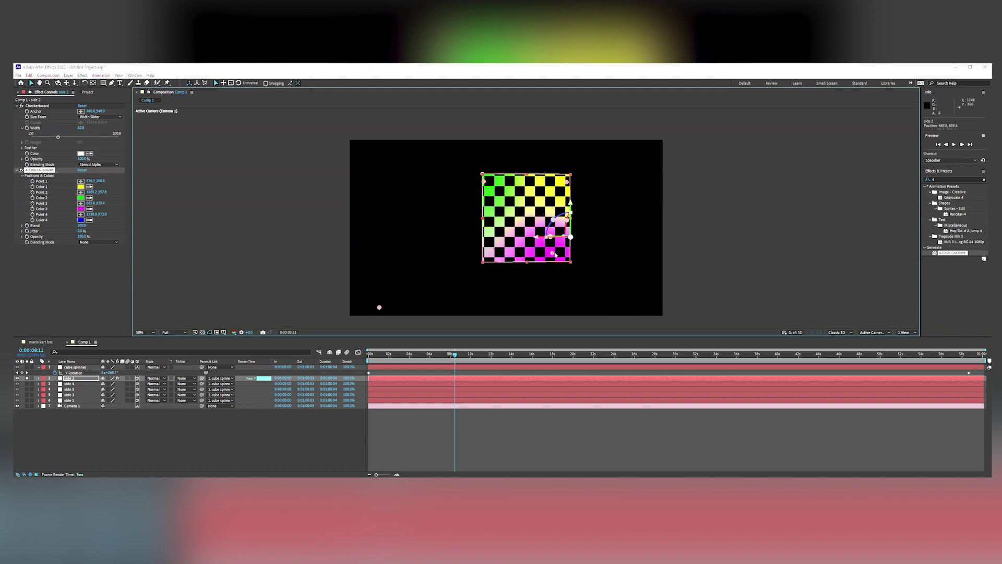
left_click_drag(380, 308, 489, 261)
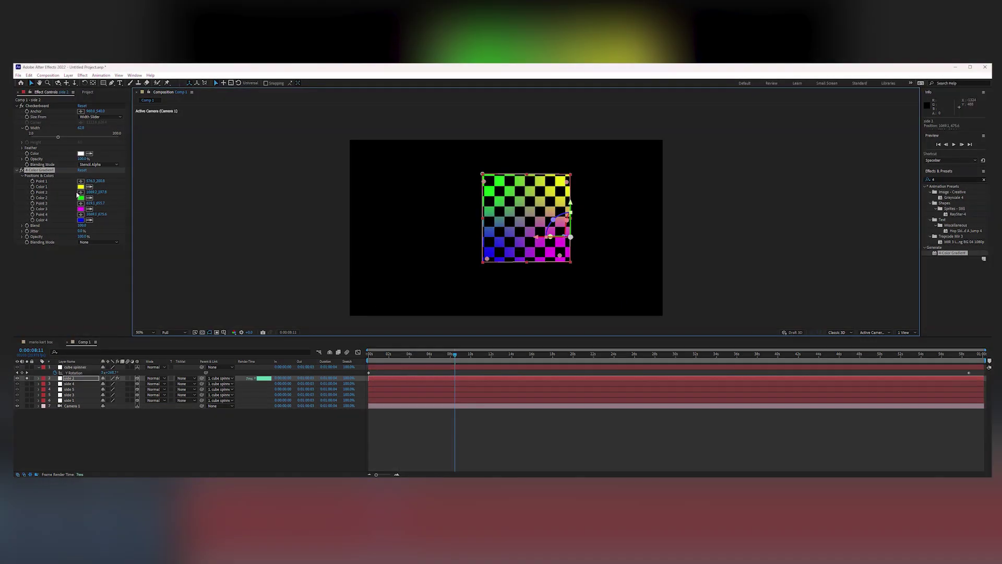
Recolor side 2's gradient using the item box video as reference: yellow Color 1, light green Color 2, pink Color 3 and cyan Color 4.
left_click(81, 186)
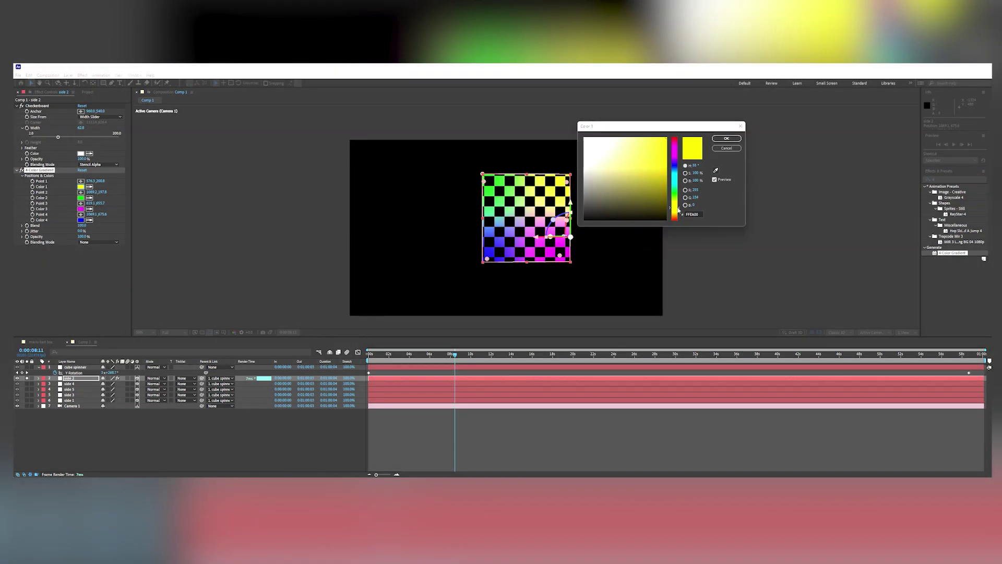
left_click(726, 138)
left_click(80, 198)
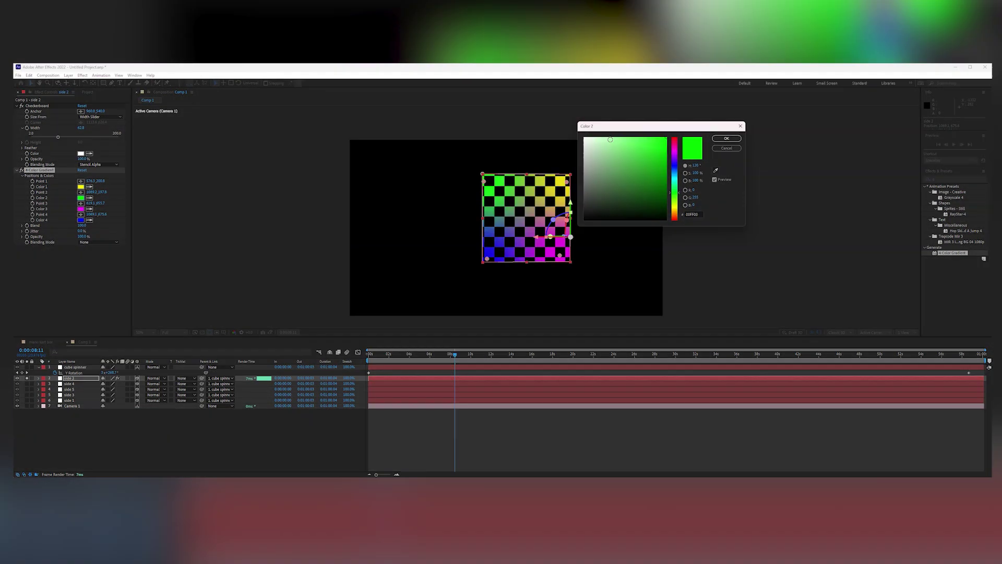
left_click(610, 139)
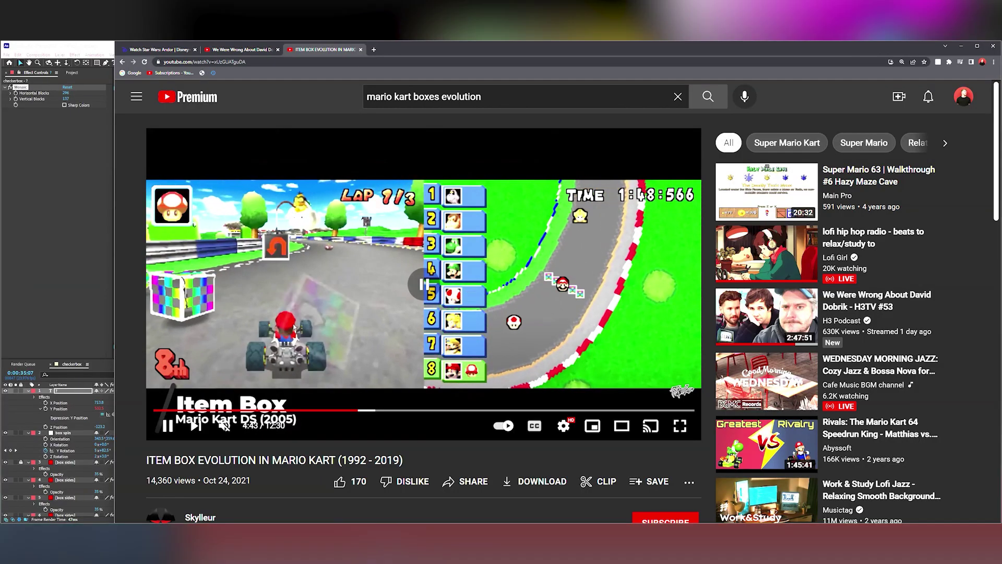
left_click(414, 138)
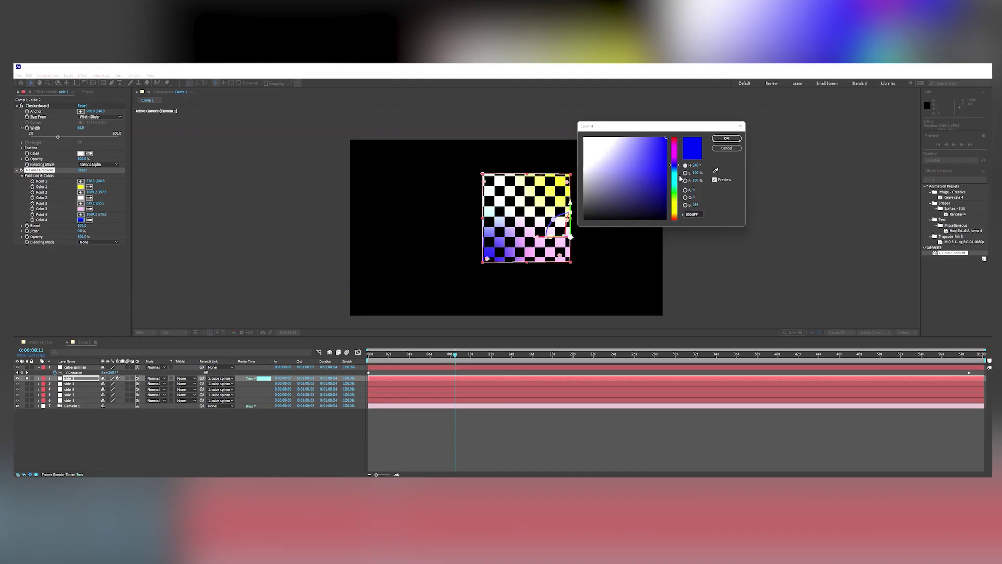
left_click_drag(703, 166, 696, 167)
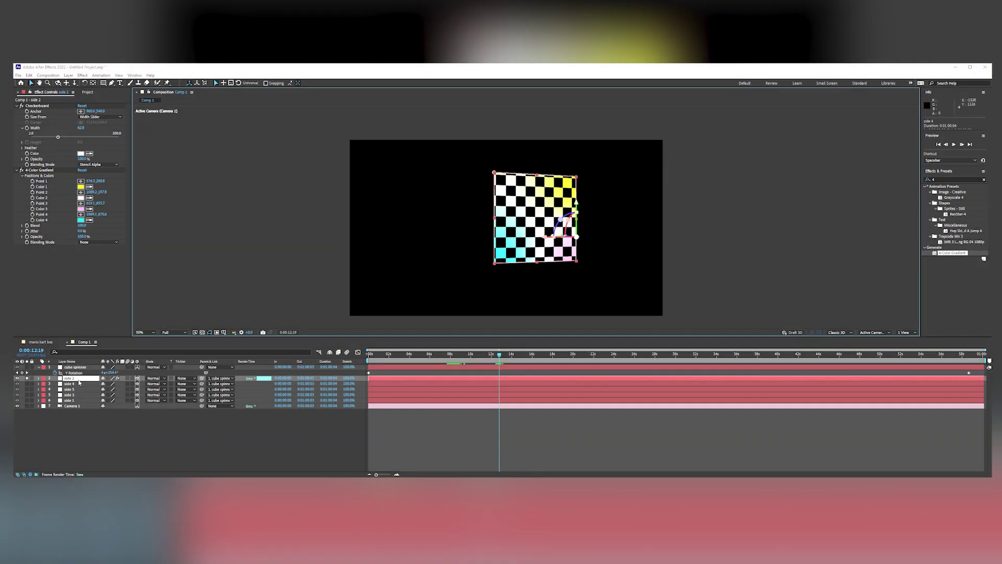
Duplicate side 2 and draw a second rectangular mask slightly inside the duplicate's existing mask.
key("ctrl+d")
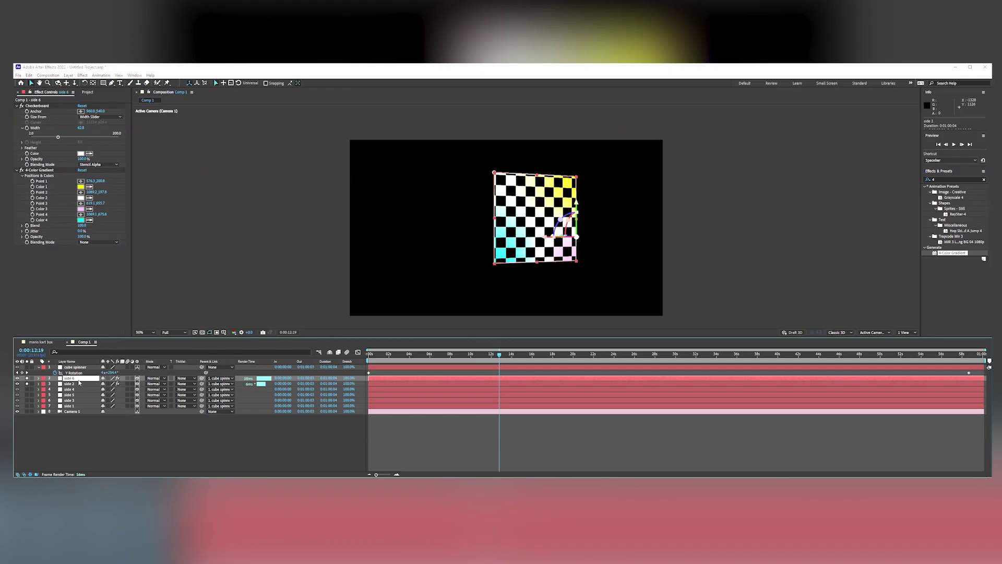
key("m")
key("m")
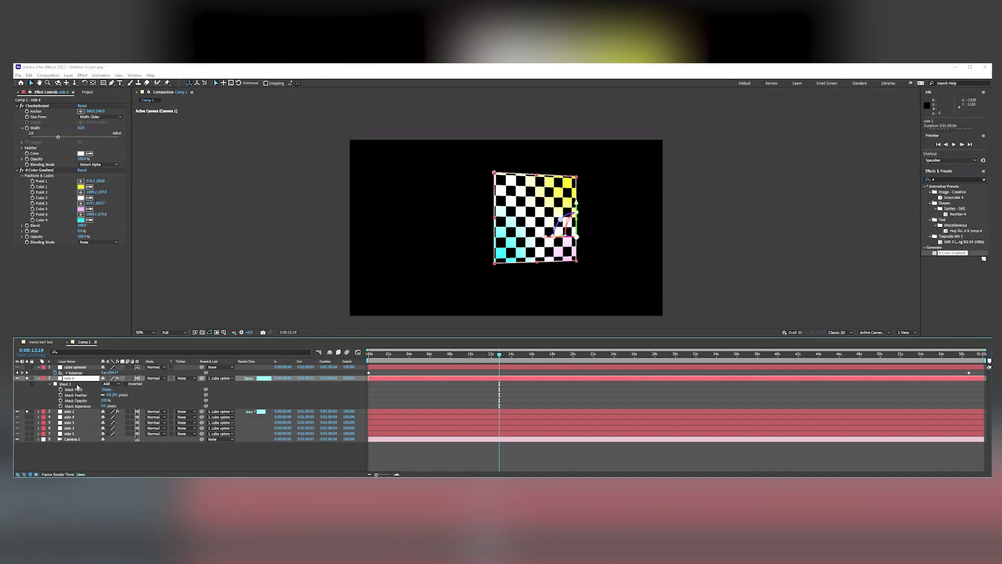
key("slash")
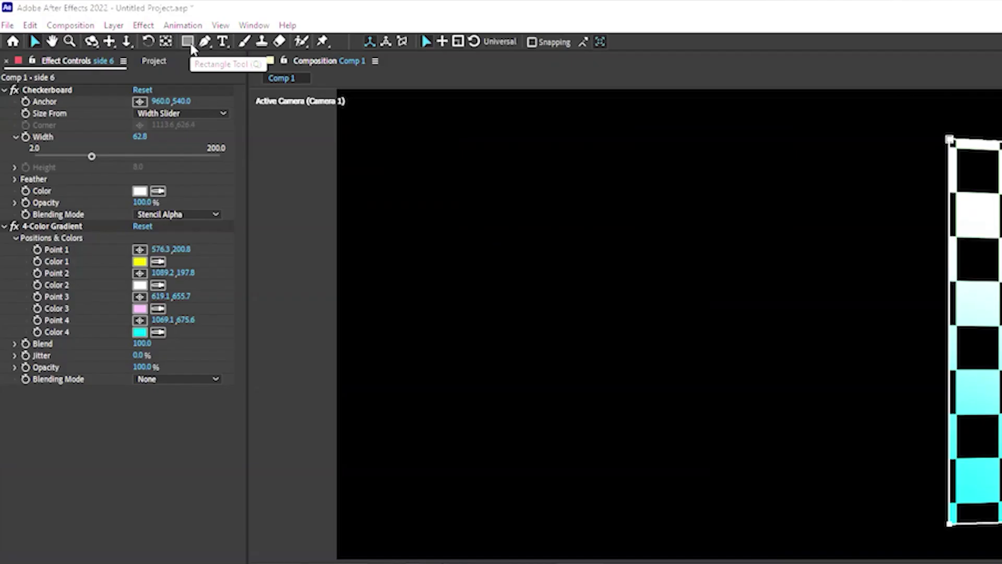
left_click(104, 83)
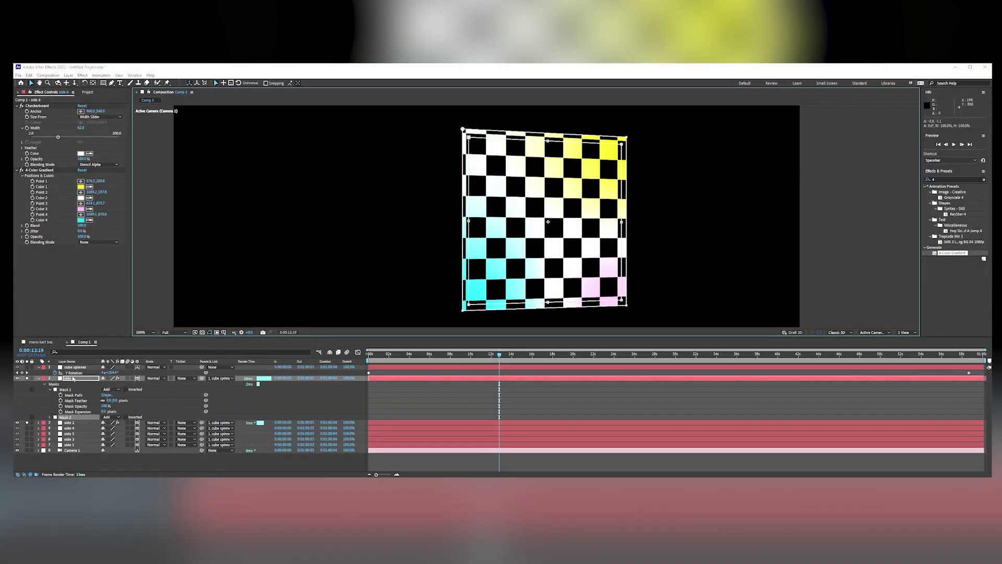
Turn off Checkerboard and 4-Color Gradient on side 6, and set its Mask 2 to Intersect and Inverted to leave a white border.
left_click(73, 379)
left_click(67, 417)
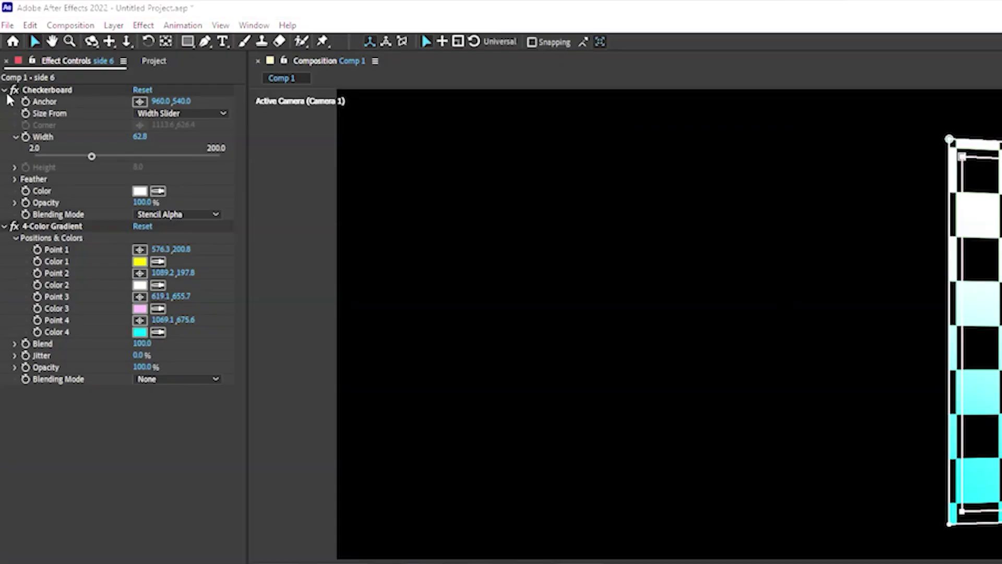
left_click(20, 106)
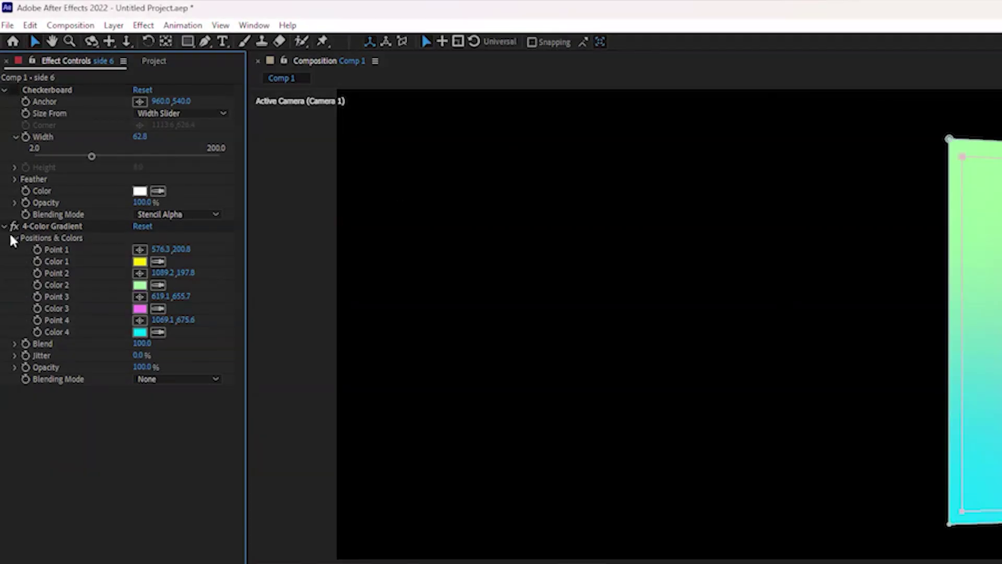
left_click(13, 227)
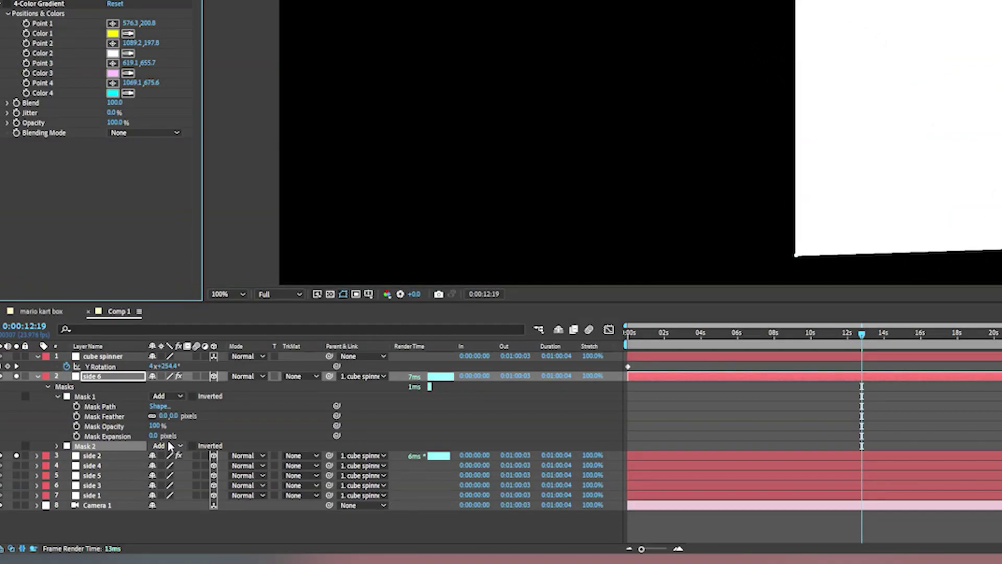
left_click(170, 445)
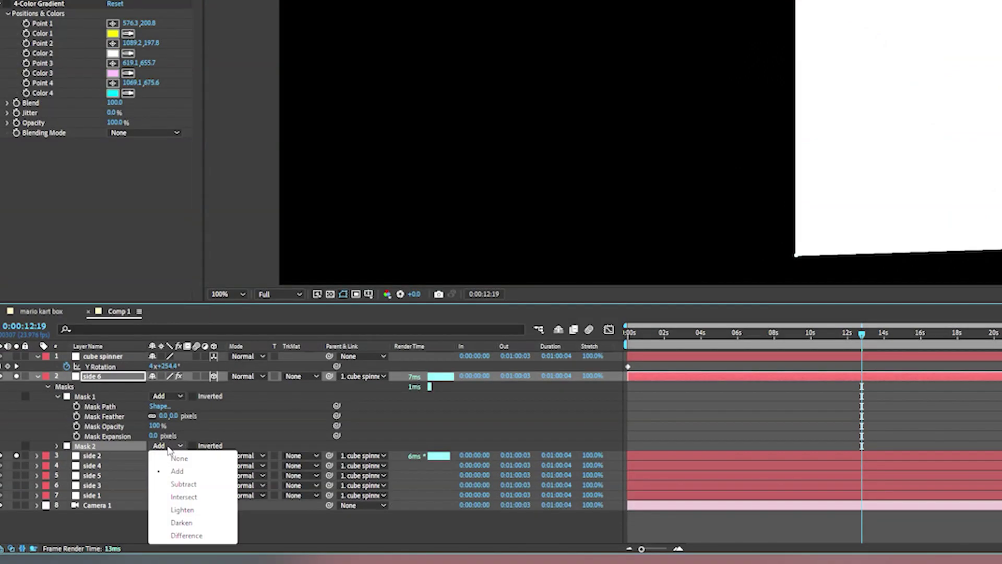
left_click(183, 495)
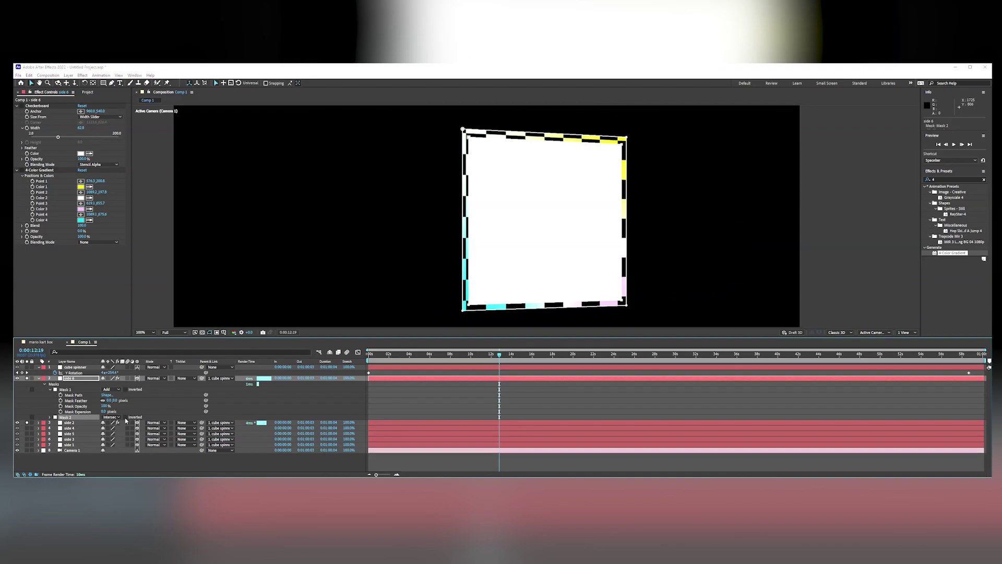
left_click(126, 417)
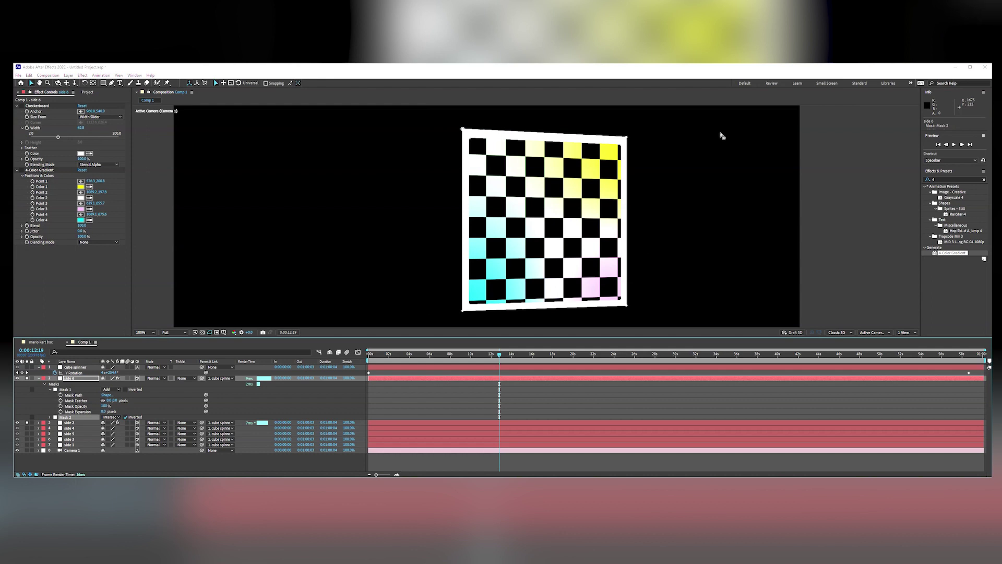
Lower side 2's opacity to make the checkered face semi-transparent, checking it at different rotation angles.
mouse_move(499, 355)
left_mouse_down()
mouse_move(485, 361)
mouse_move(497, 361)
left_mouse_up()
left_click(74, 423)
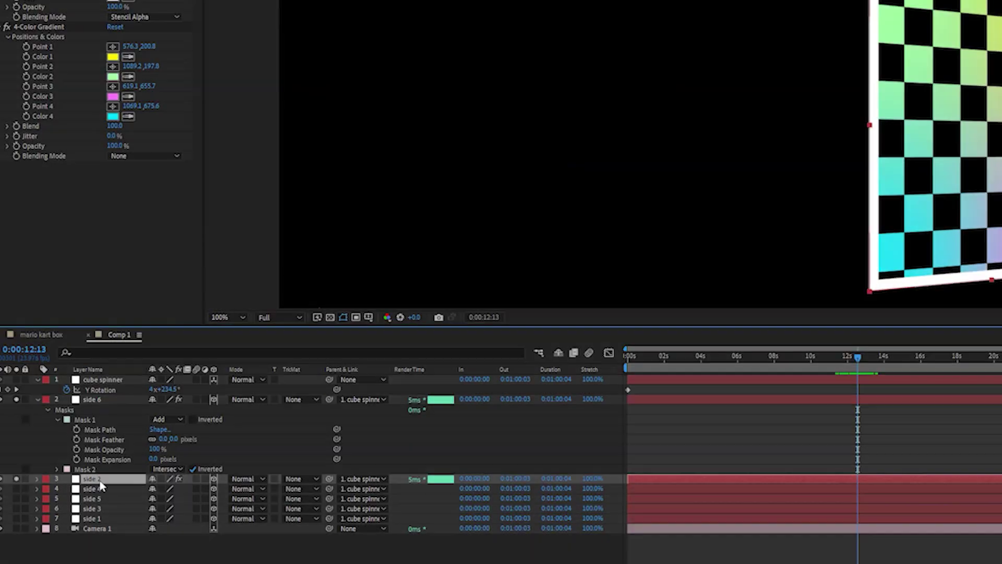
key("t")
left_click_drag(149, 493, 113, 492)
left_click_drag(858, 359, 883, 363)
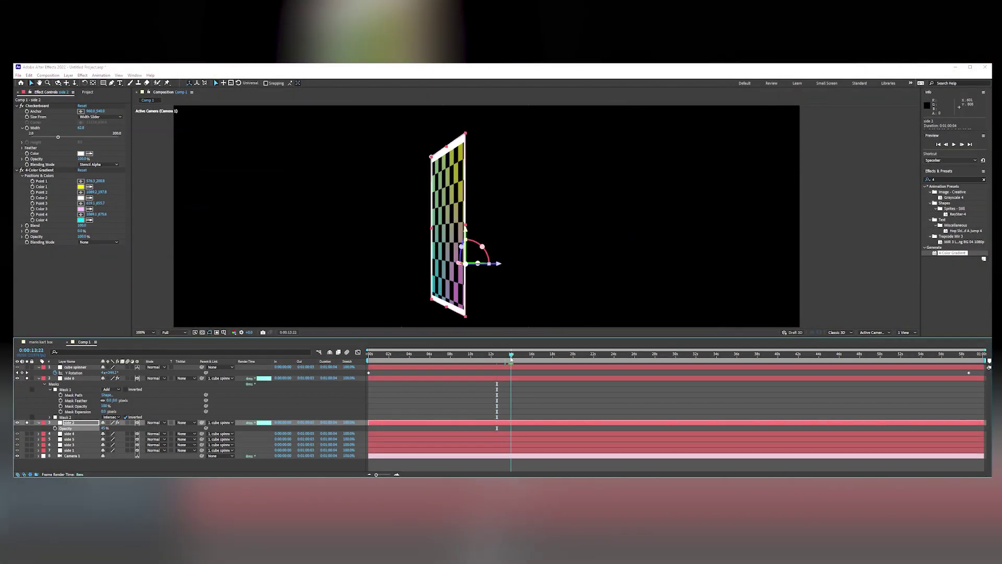
left_click_drag(511, 358, 498, 361)
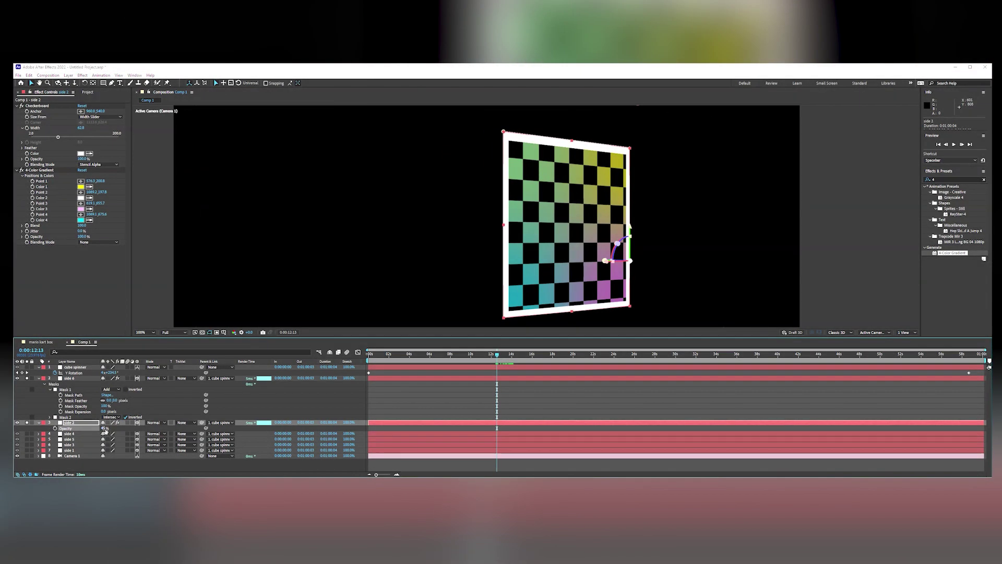
left_click_drag(105, 429, 100, 429)
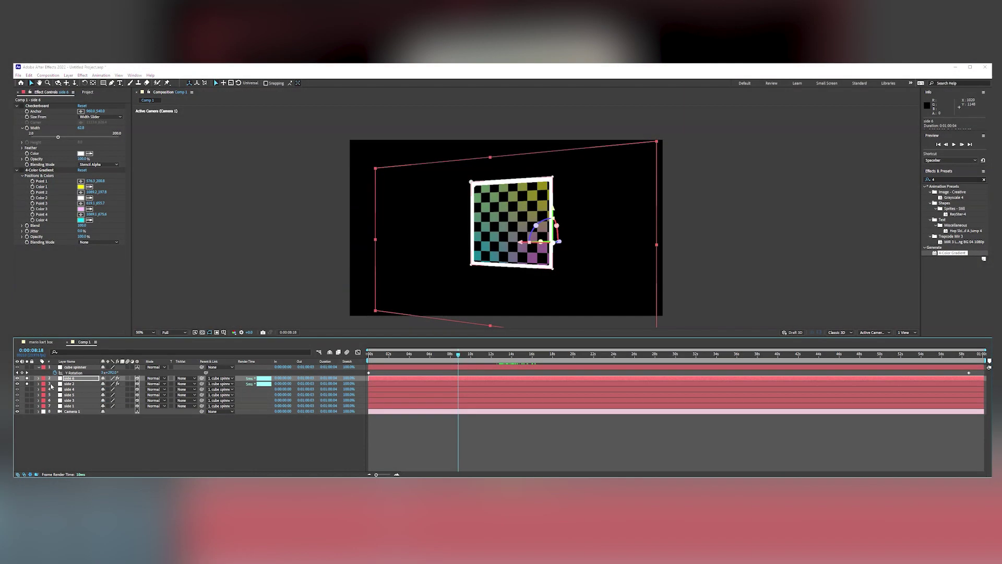
Change the label color of the side 6 and side 2 layers to Pink.
left_click(78, 384)
left_click(116, 368, "ctrl")
left_click(70, 368)
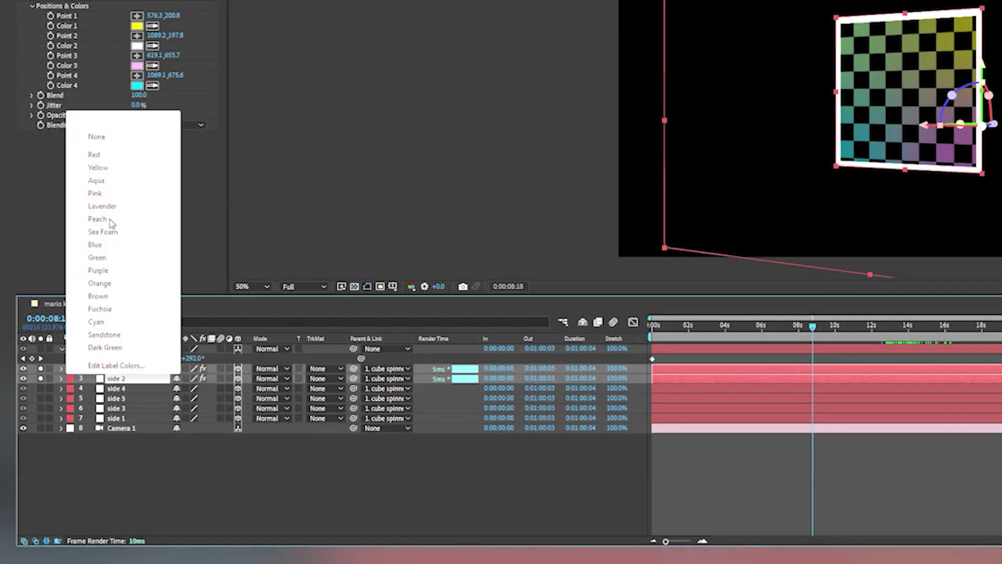
left_click(105, 193)
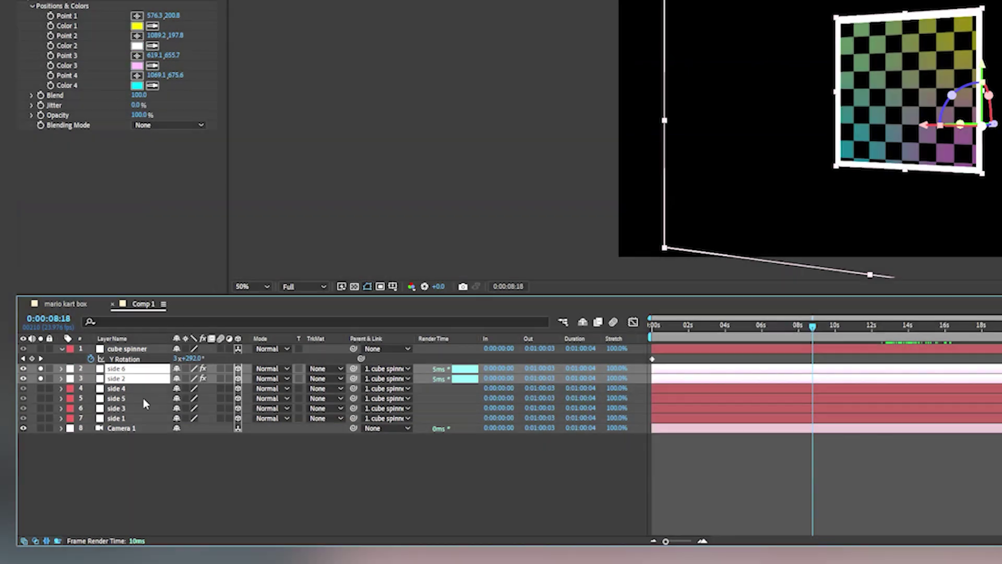
Solo side 4, go to 0:00:07:06, and copy the Checkerboard and 4-Color Gradient effects from side 2 onto it.
left_click(142, 389)
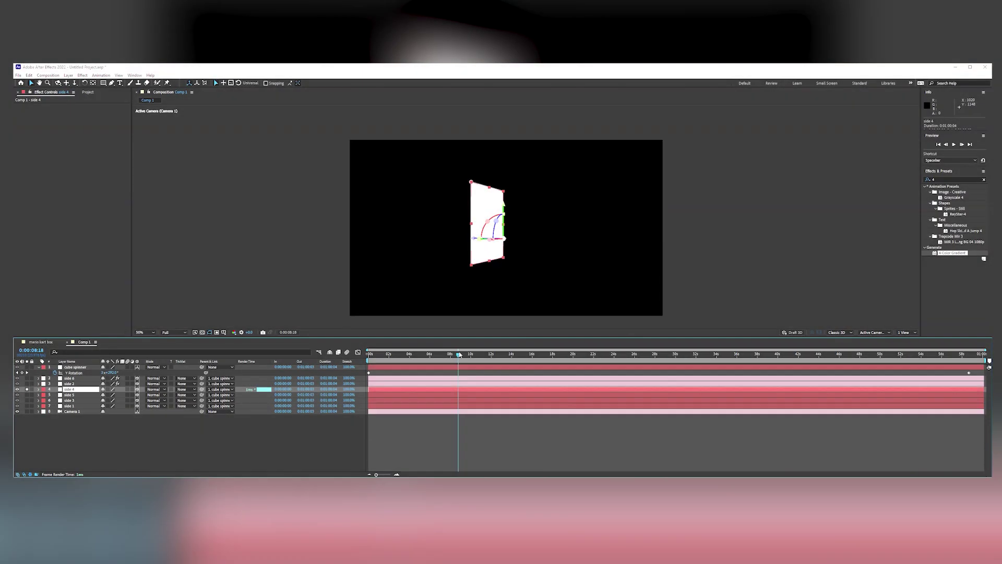
left_click_drag(459, 354, 443, 355)
left_click(442, 383)
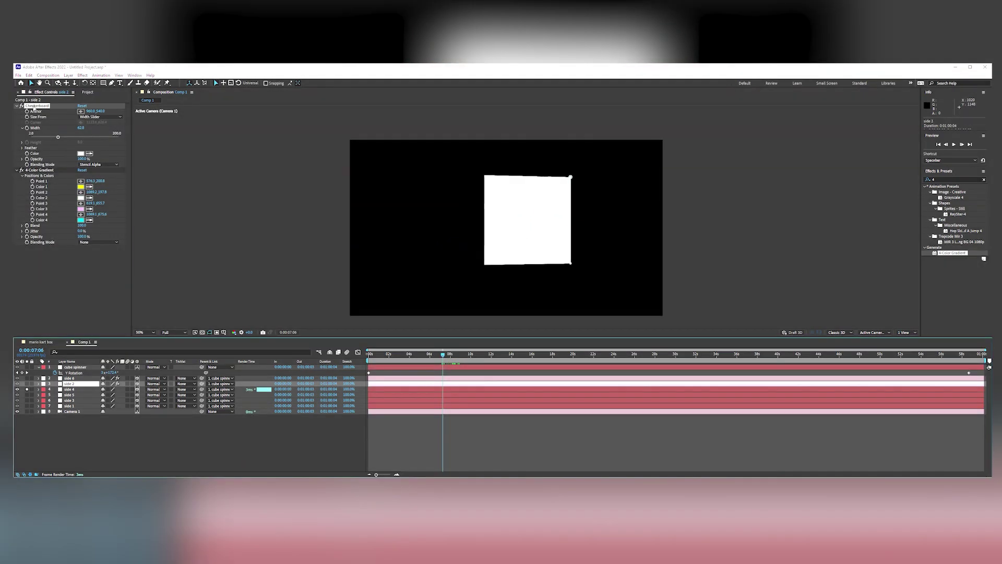
left_click(37, 106)
left_click(46, 170, "ctrl")
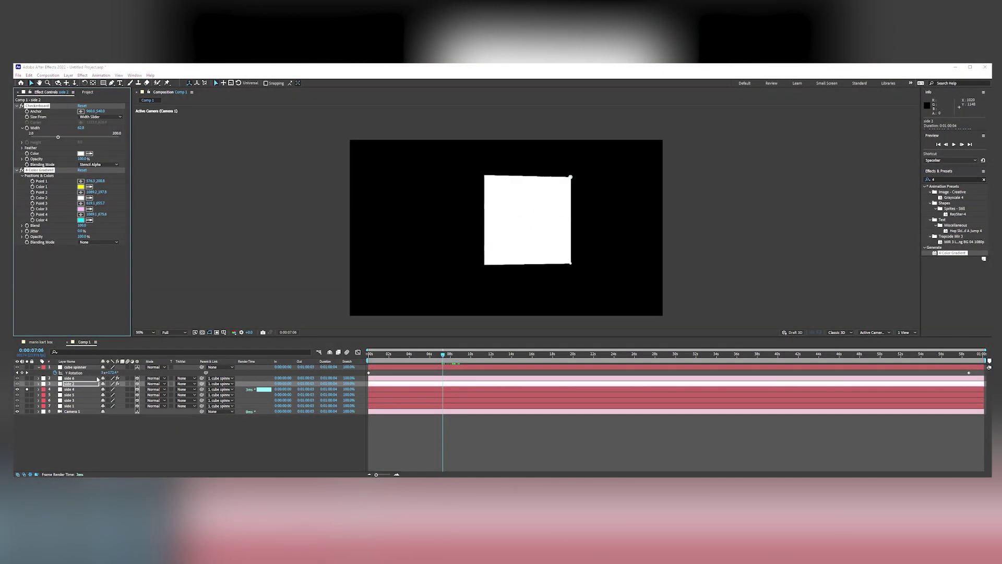
left_click(78, 390)
key("ctrl+v")
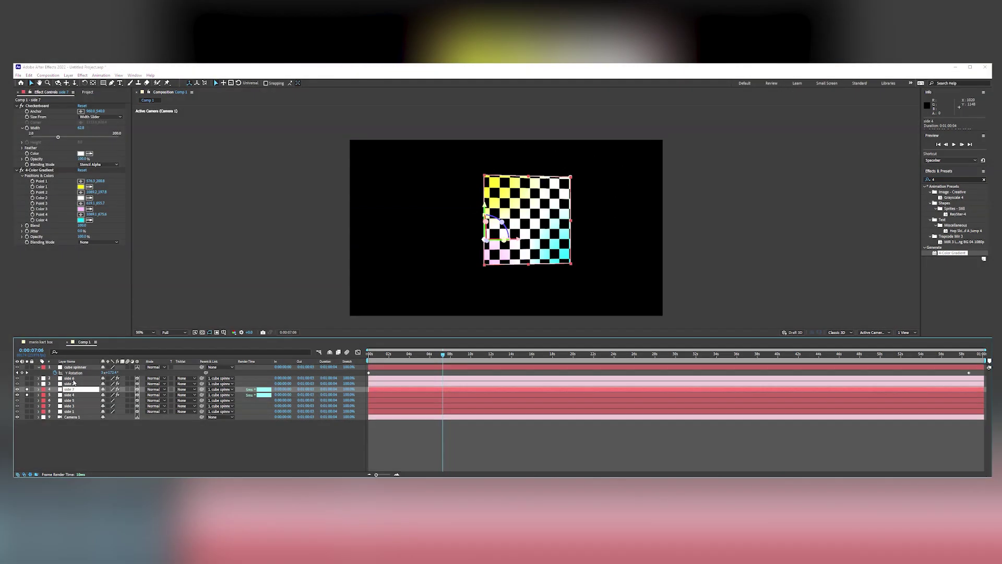
Copy side 6's two masks onto side 7 and turn off side 7's Checkerboard and 4-Color Gradient effects.
left_click(71, 379)
key("m")
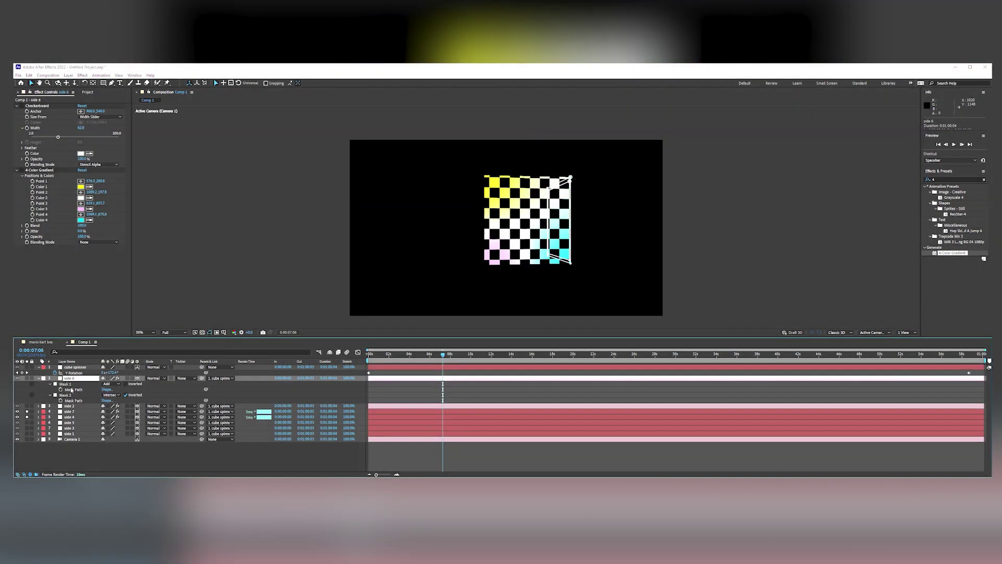
left_click(71, 389)
left_click(71, 395)
left_click(73, 417)
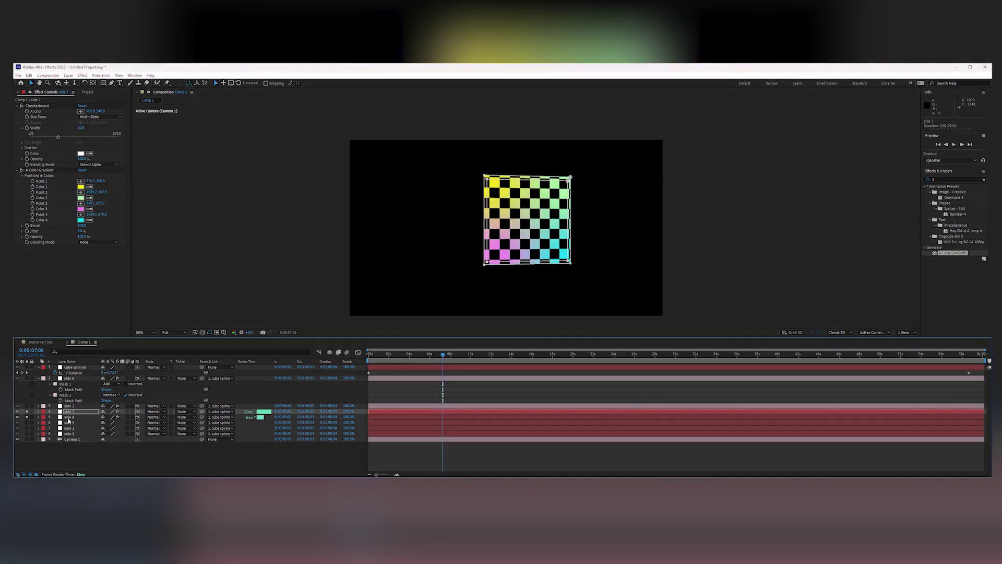
key("ctrl+v")
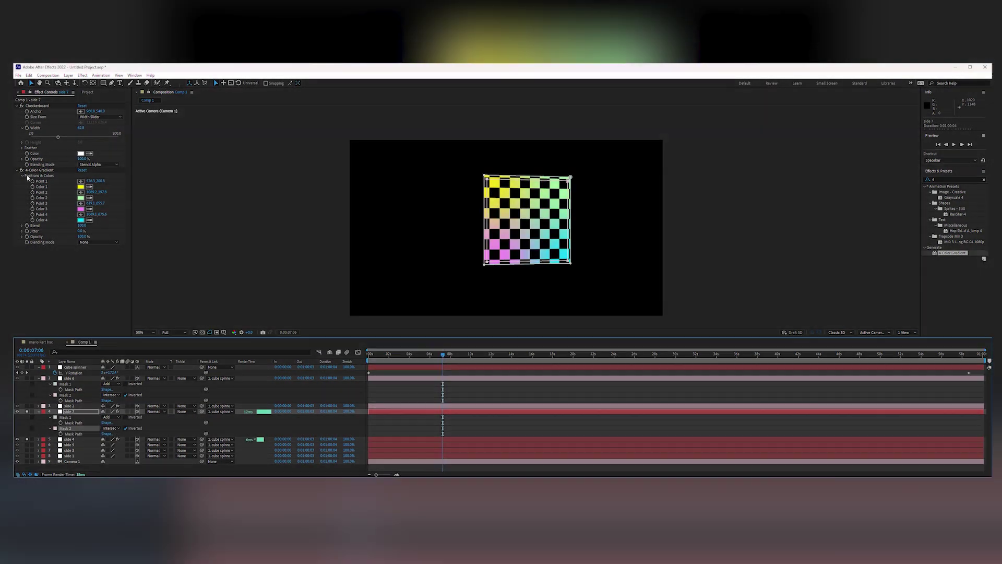
left_click(22, 170)
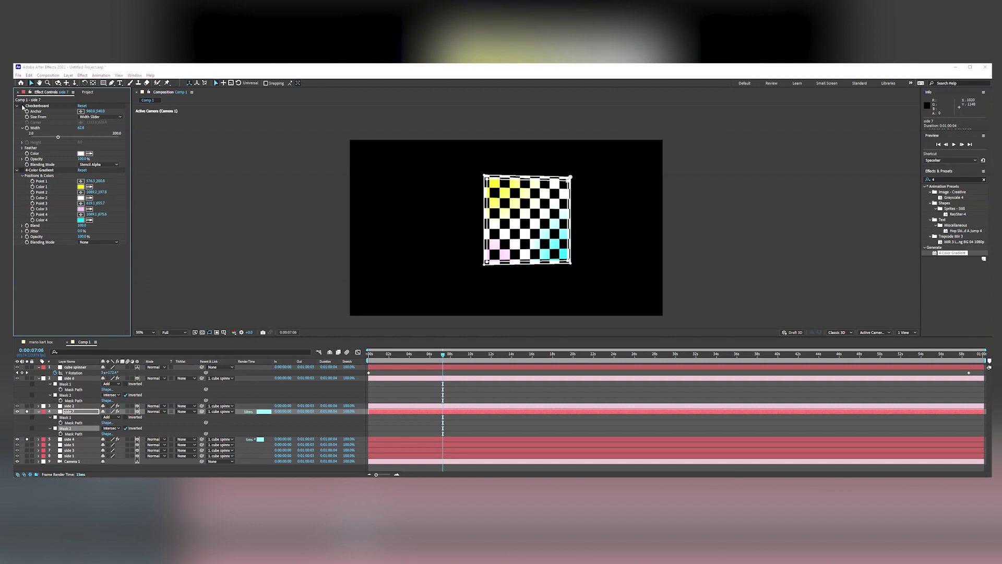
left_click(22, 106)
Check the bordered faces at different rotation angles and lower side 4's opacity to make the checkered face semi-transparent.
left_click_drag(442, 358, 431, 359)
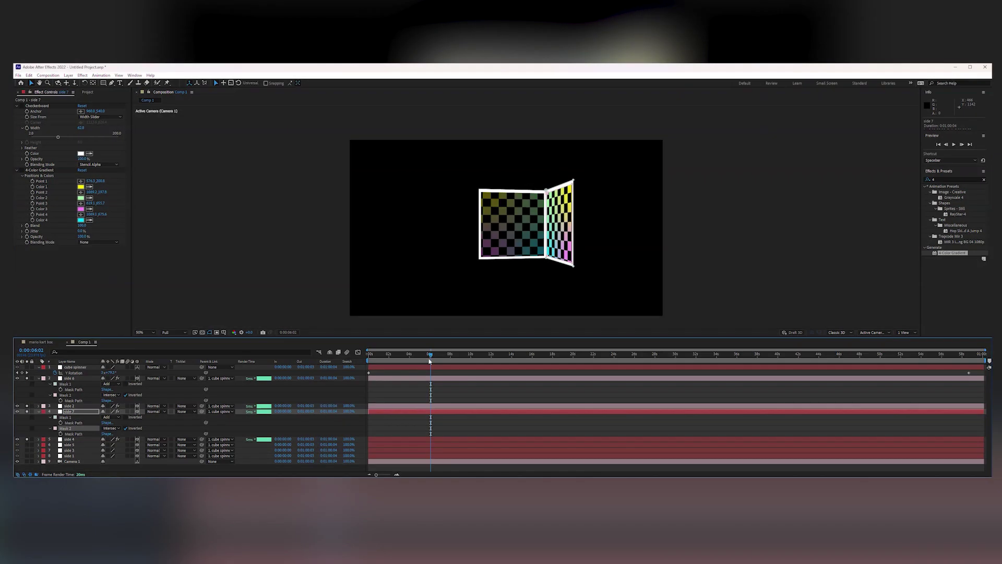
left_click(417, 357)
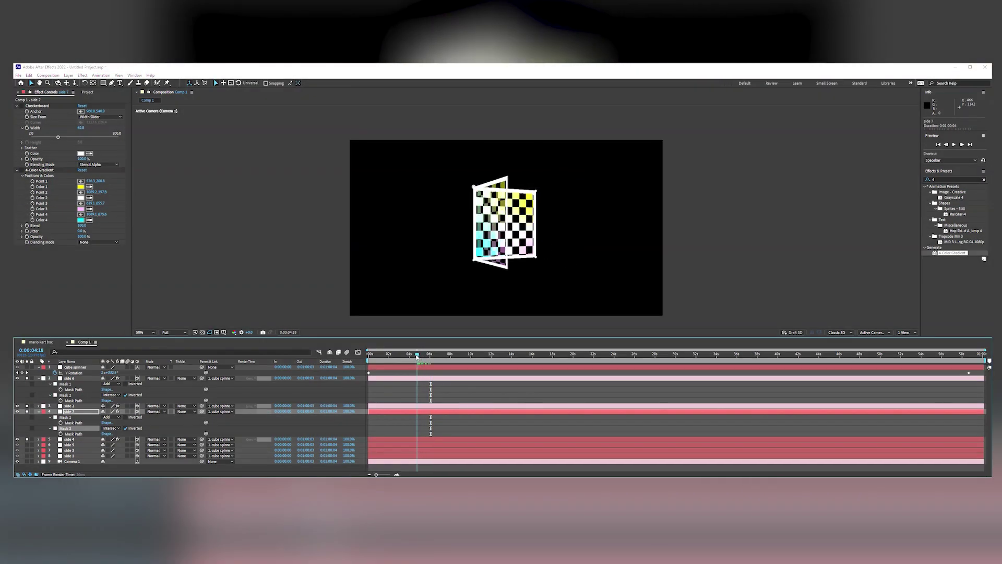
left_click_drag(418, 357, 425, 356)
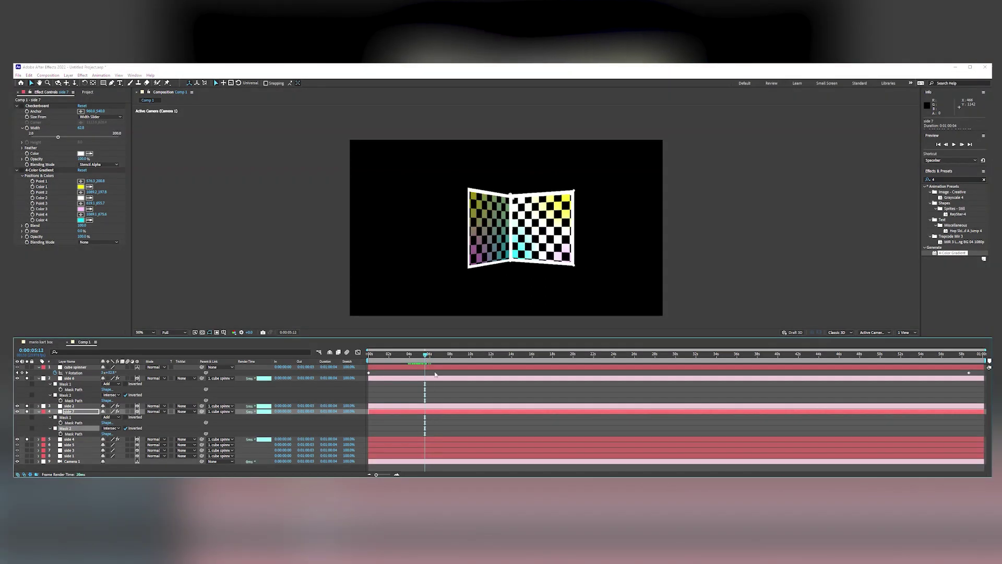
key("t")
left_click_drag(109, 417, 97, 418)
Change the label color of the side 11 and side 5 layers to Purple.
left_click(82, 406)
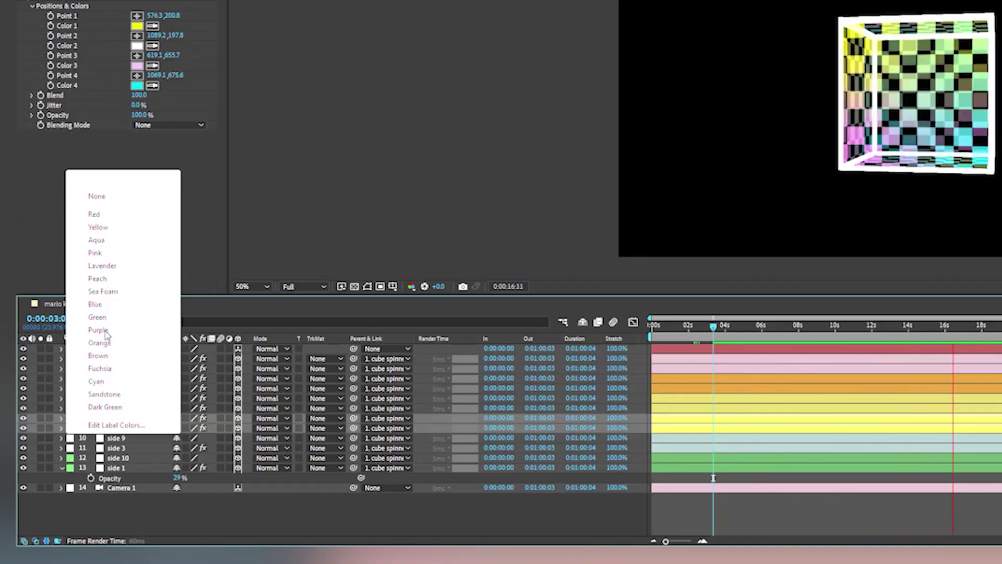
left_click(98, 330)
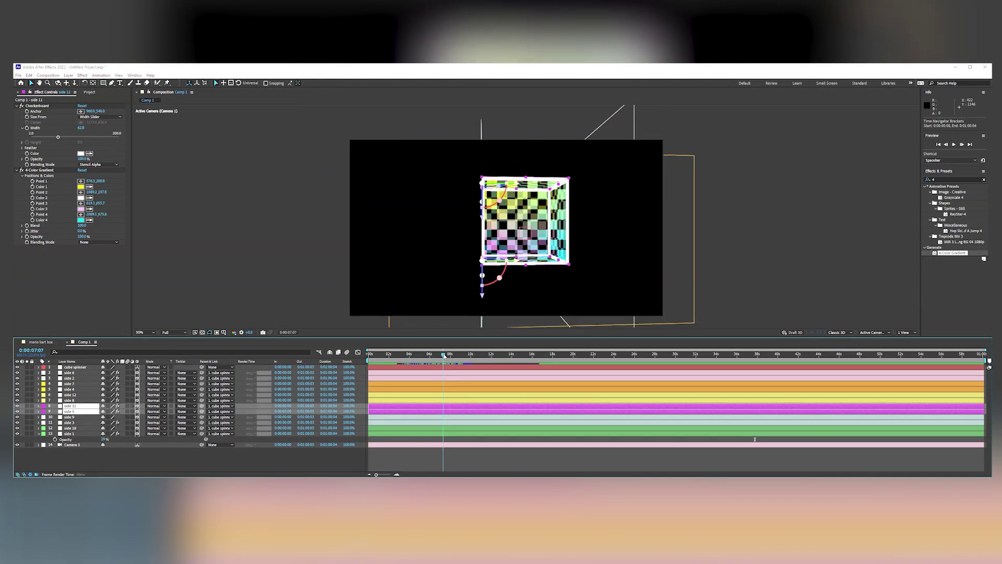
left_click_drag(445, 356, 445, 356)
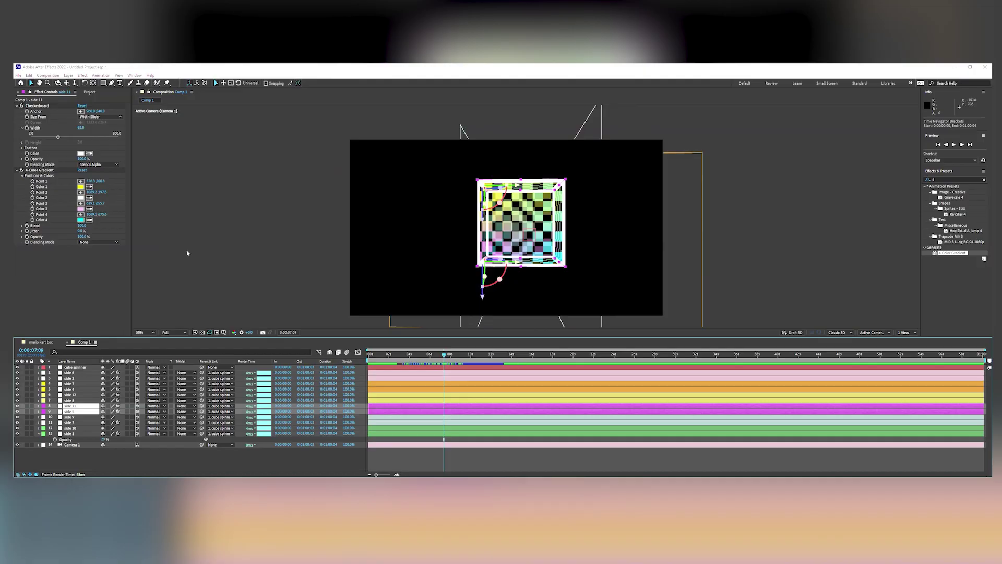
Add a new text layer containing "?".
left_click(68, 75)
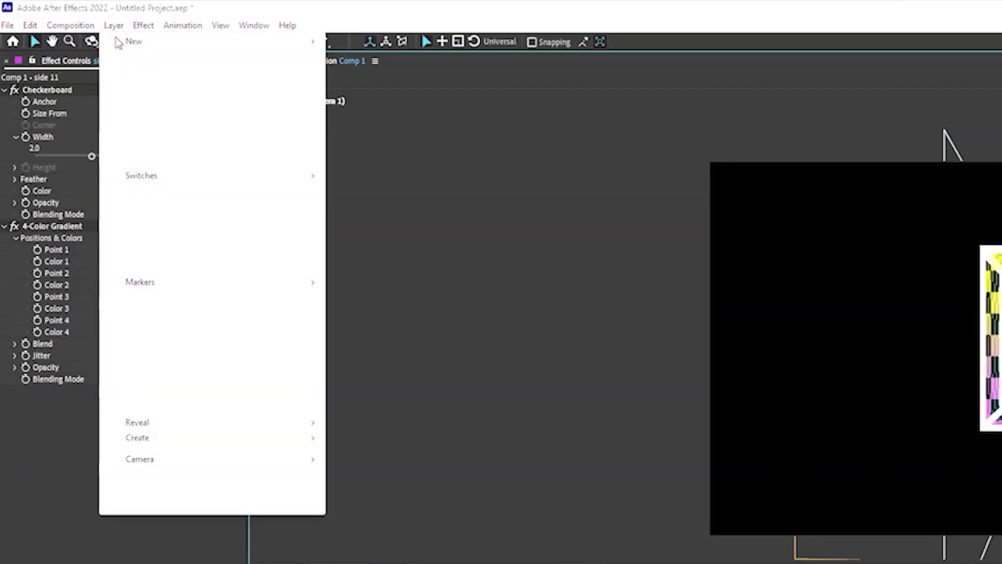
mouse_move(71, 83)
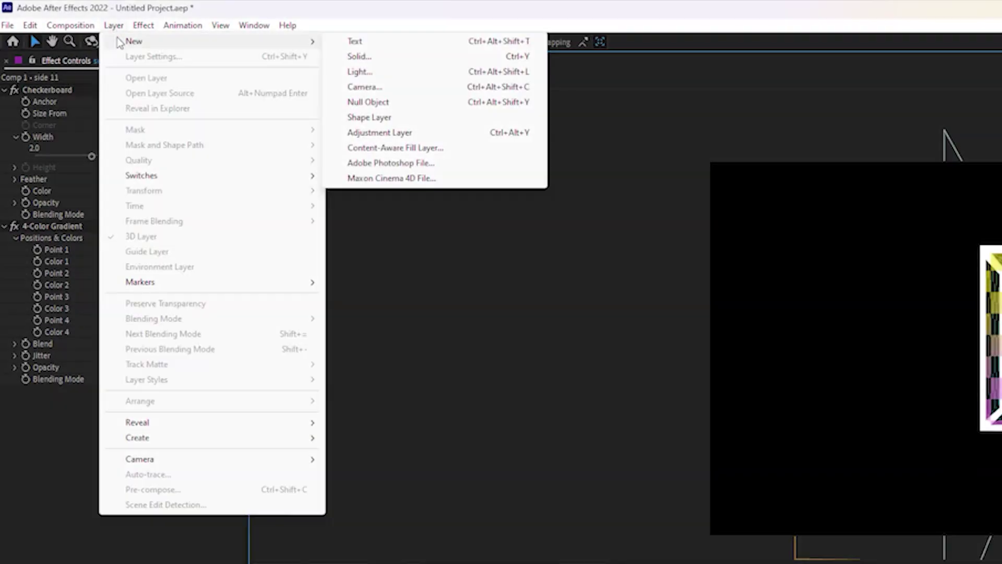
left_click(471, 47)
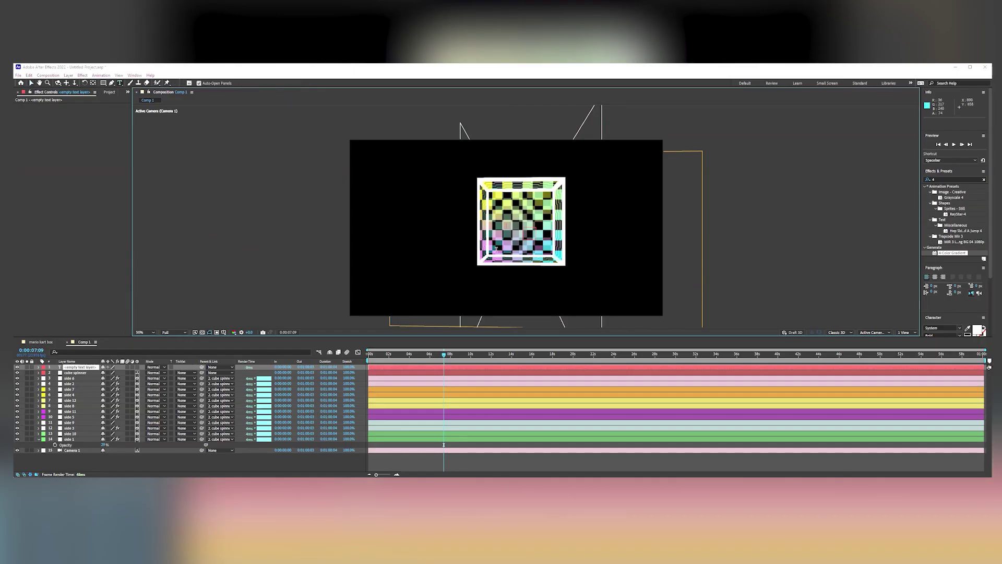
type("?")
left_click(81, 367)
Scale the question mark up to nearly fit the box and make it a 3D layer.
key("s")
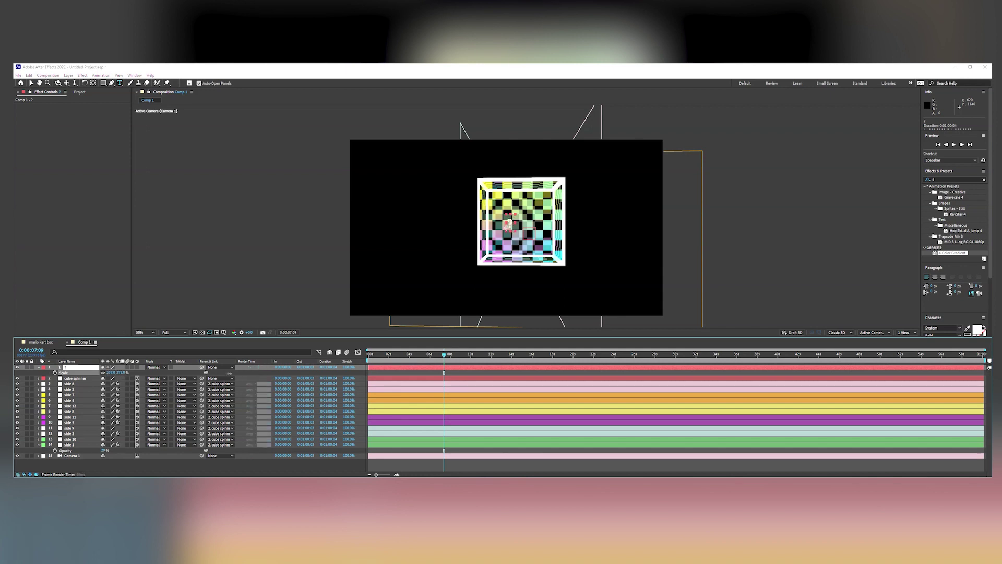
left_click_drag(230, 373, 545, 373)
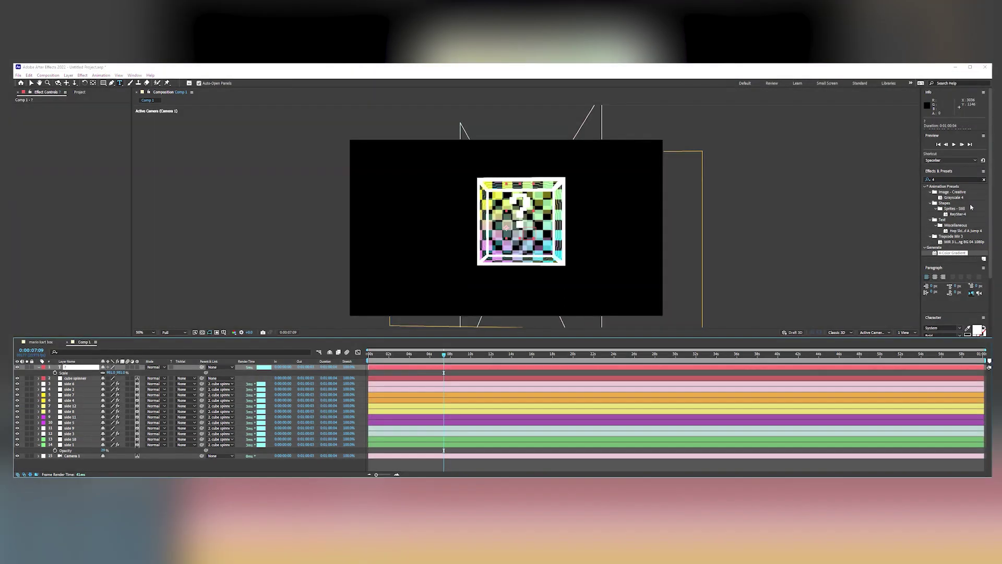
left_click(959, 320)
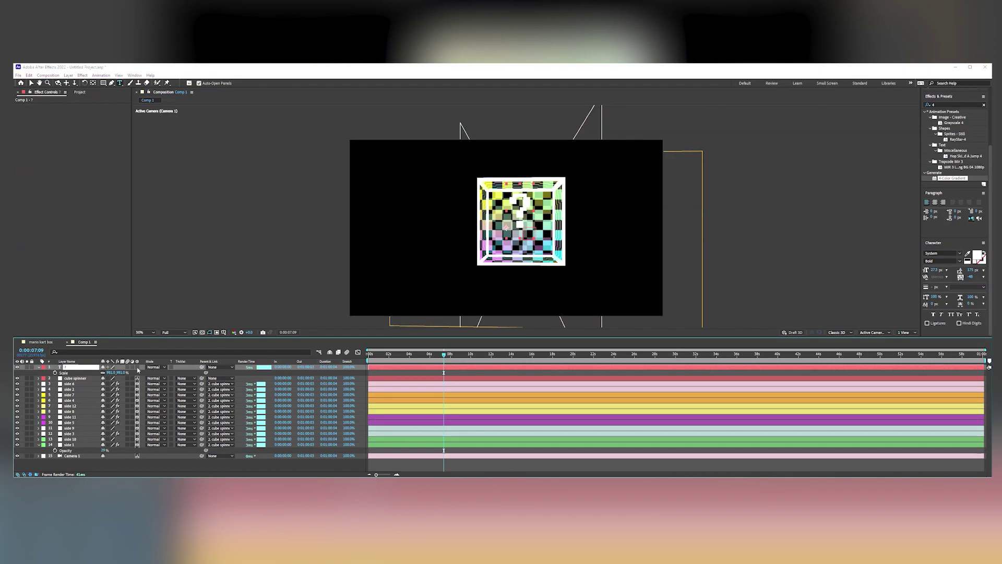
left_click(137, 367)
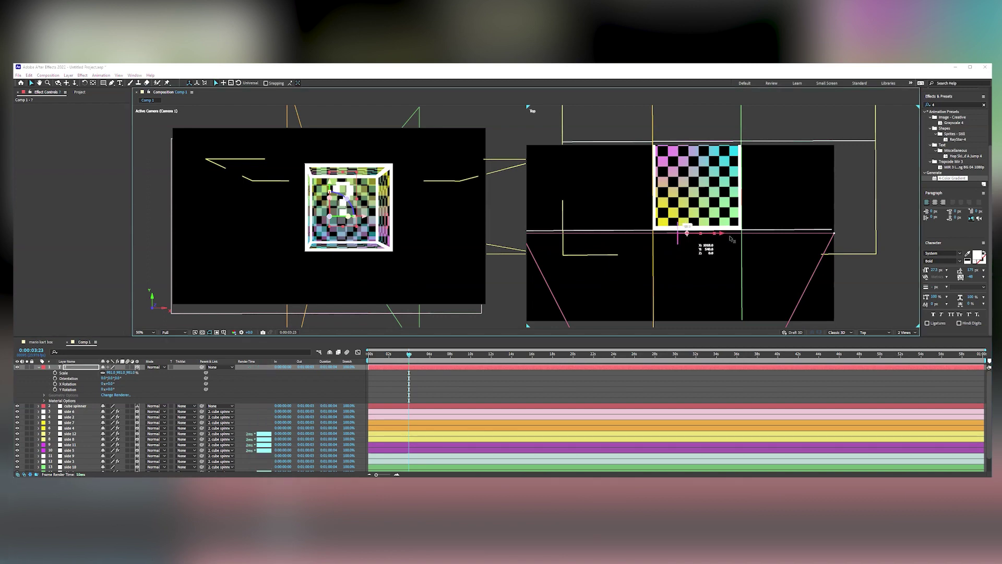
Move the question mark to the middle of the cube, at about X 989, Y 570, Z 296, previewing the spin.
left_click_drag(730, 238, 737, 238)
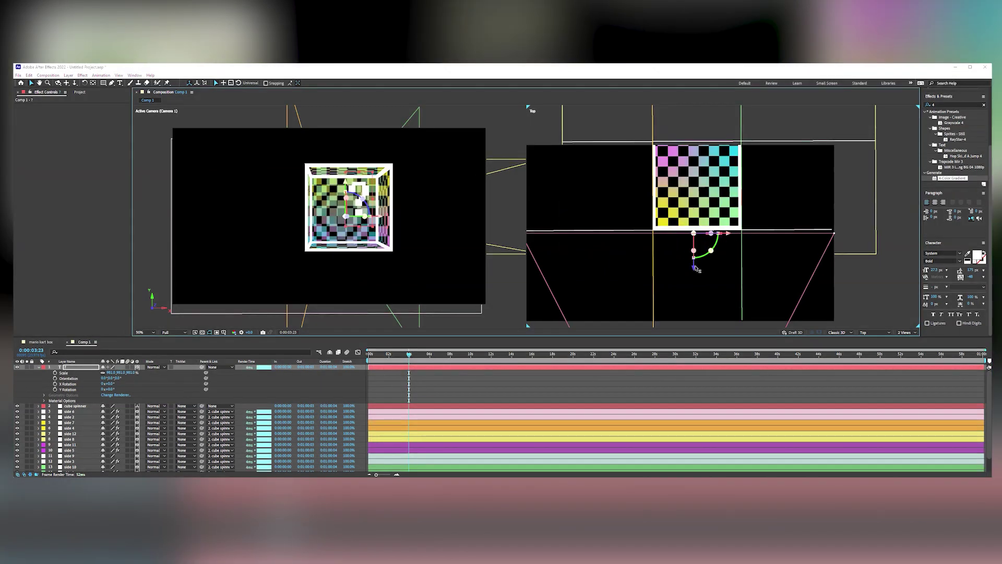
left_click_drag(695, 266, 695, 218)
mouse_move(705, 234)
left_mouse_down()
mouse_move(682, 264)
mouse_move(707, 221)
left_mouse_up()
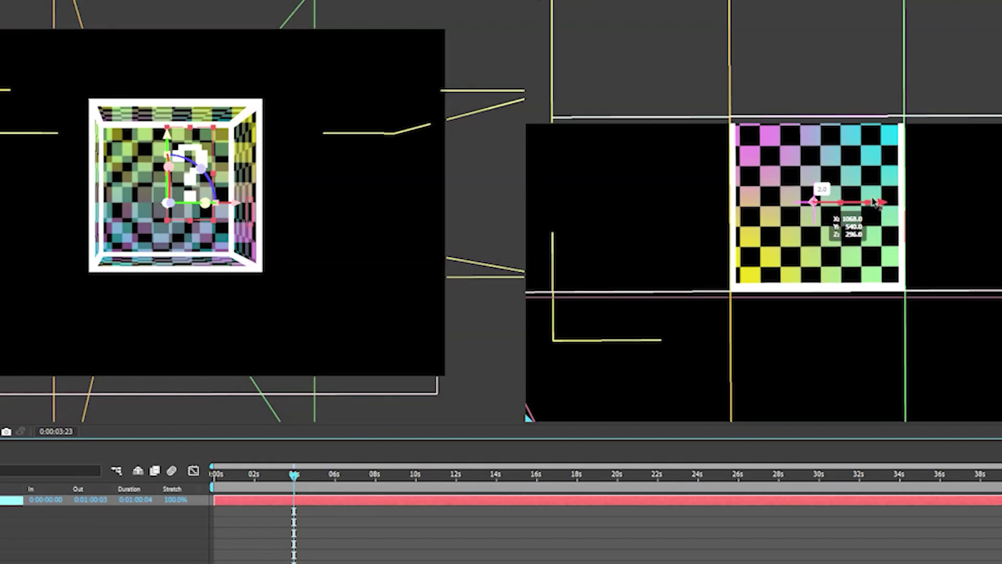
left_click_drag(874, 202, 870, 202)
left_click(299, 474)
key("space")
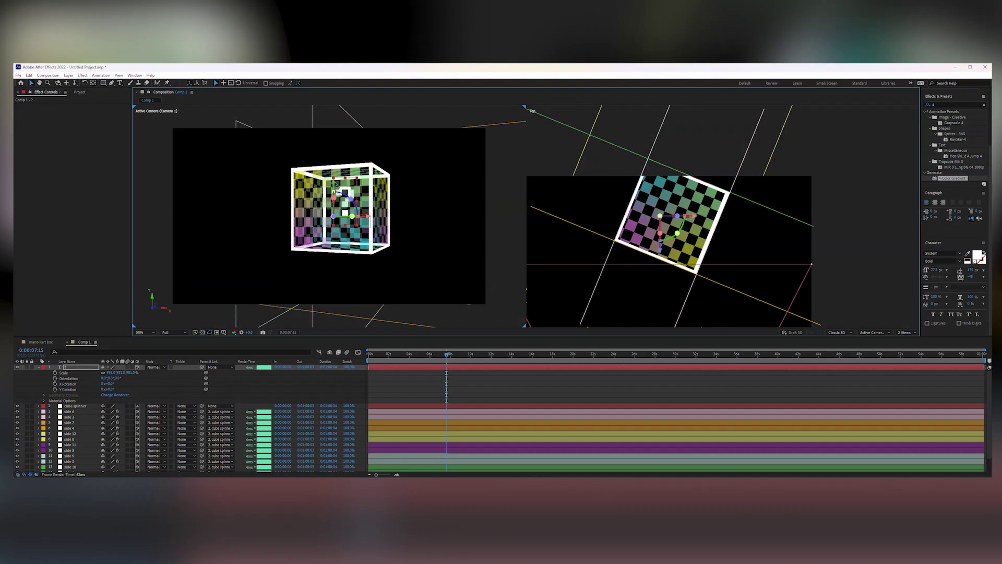
left_click_drag(335, 191, 335, 189)
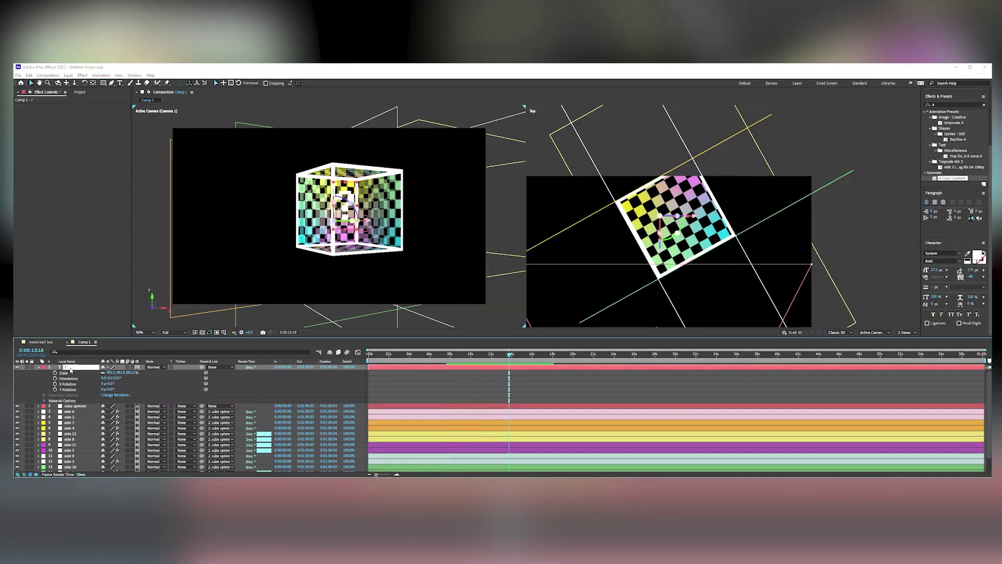
Separate the dimensions of the question mark layer's Position property.
key("p")
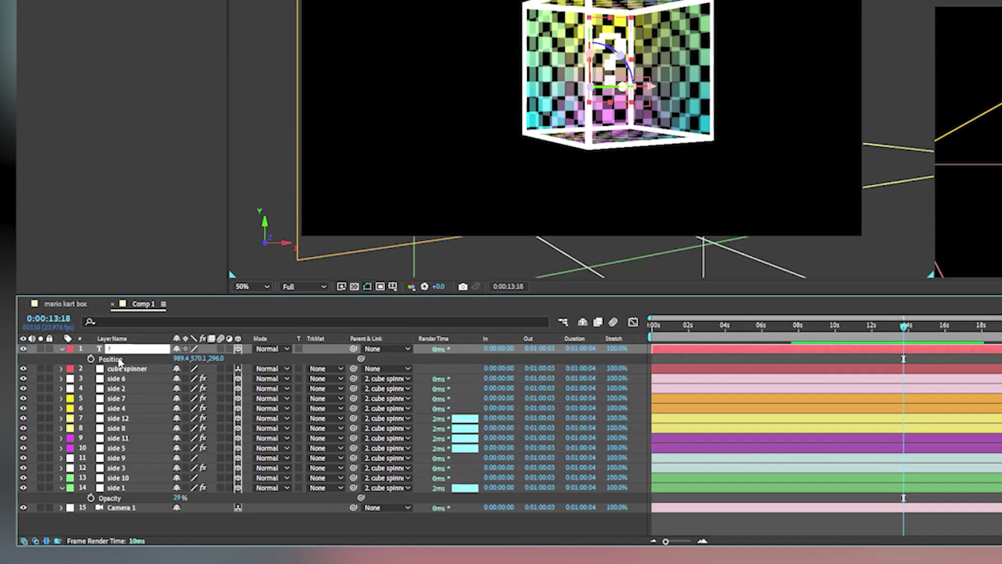
right_click(71, 373)
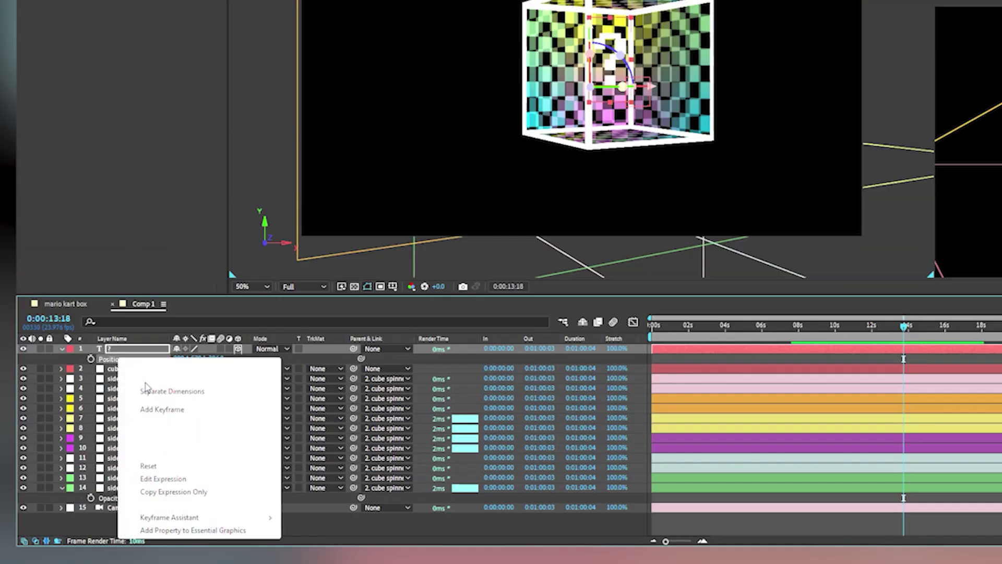
left_click(180, 395)
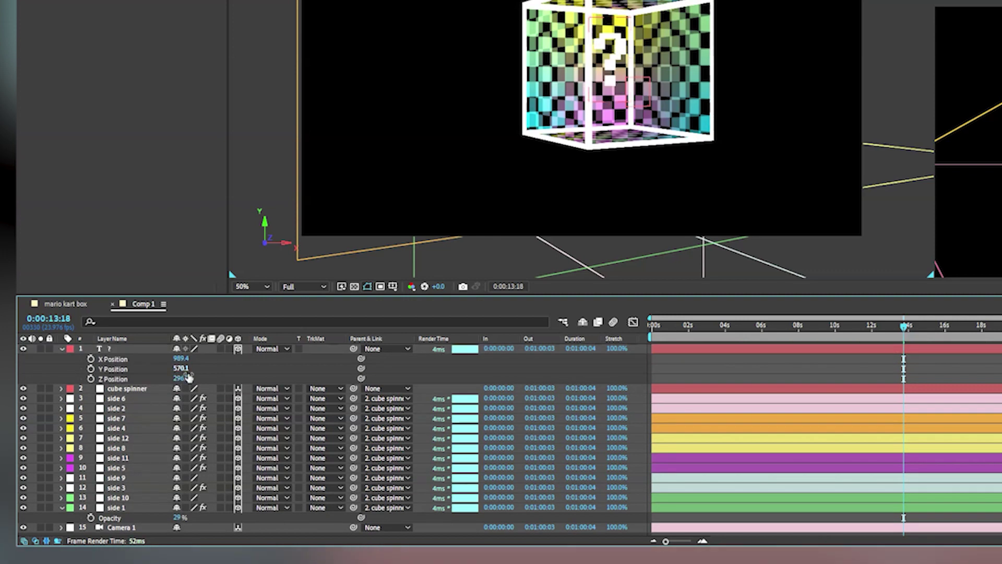
Try moving the question mark down through its Y Position and undo the change.
left_click_drag(186, 372, 253, 376)
key("ctrl+z")
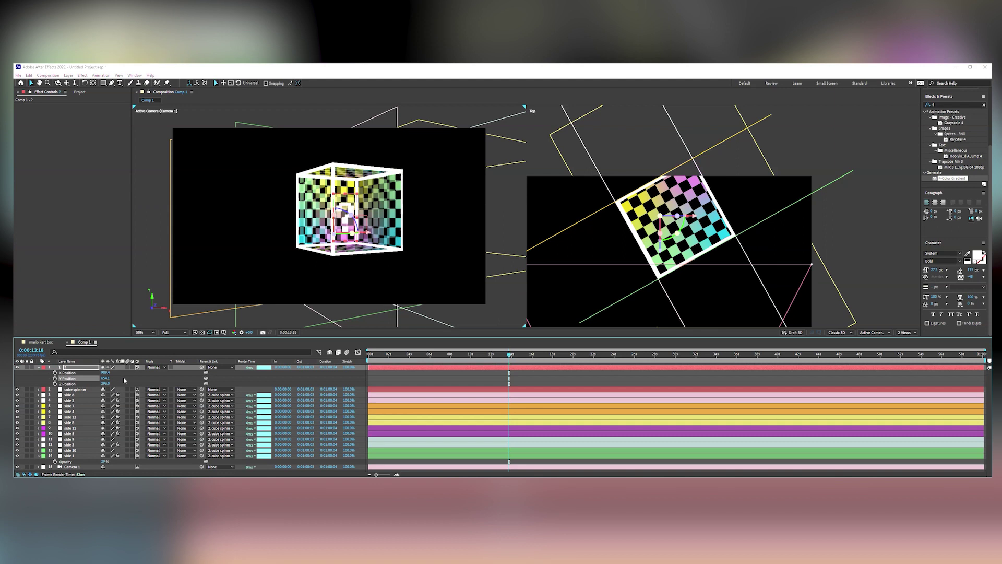
left_click(207, 375)
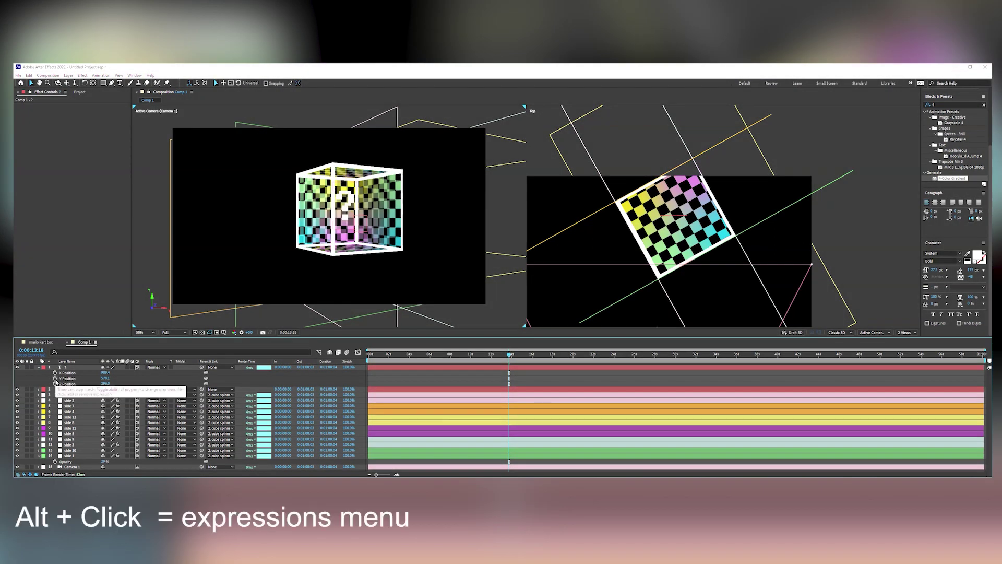
Add the expression wiggle(2,10) to the question mark's Y Position and preview the motion.
left_click(55, 378, "alt")
type("wiggle(2,10")
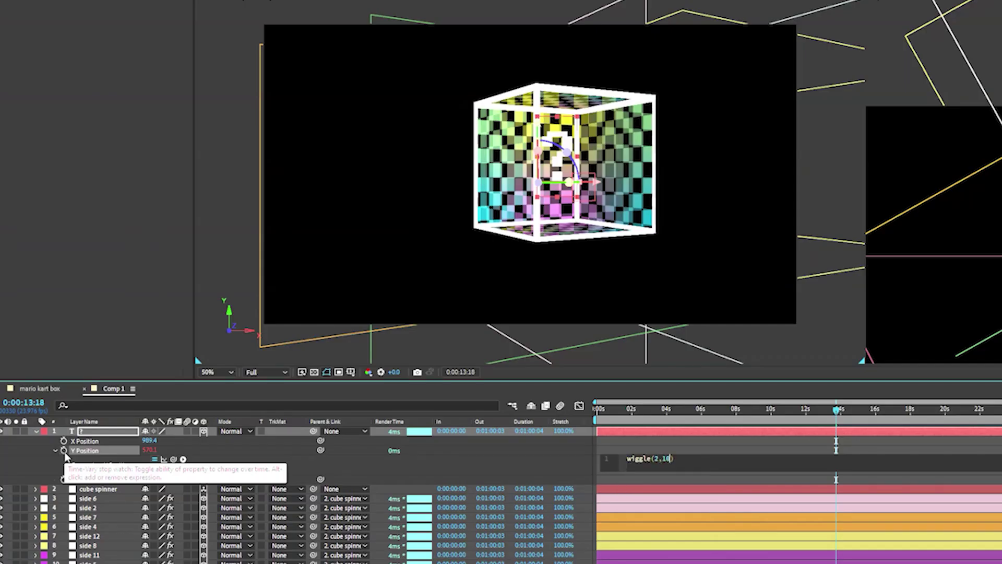
left_click(631, 410)
key("space")
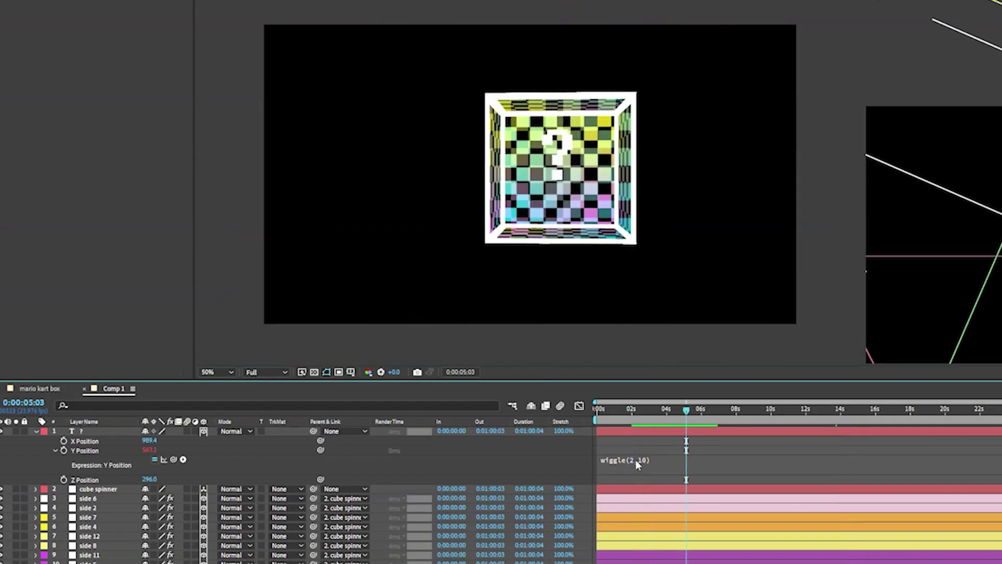
Set the frequency in the Y Position wiggle expression to 8 and preview the motion.
double_click(630, 460)
type("8")
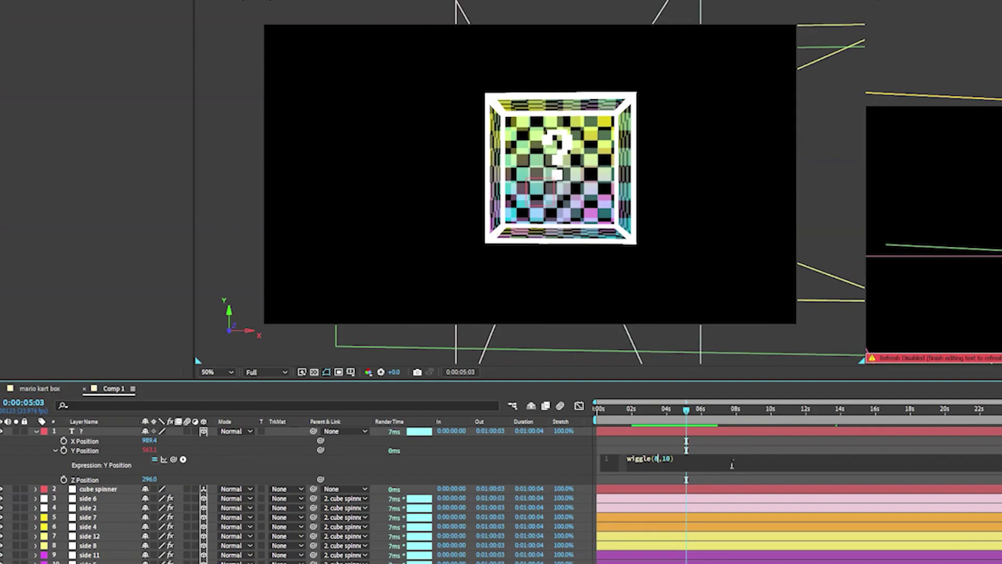
left_click(631, 417)
key("space")
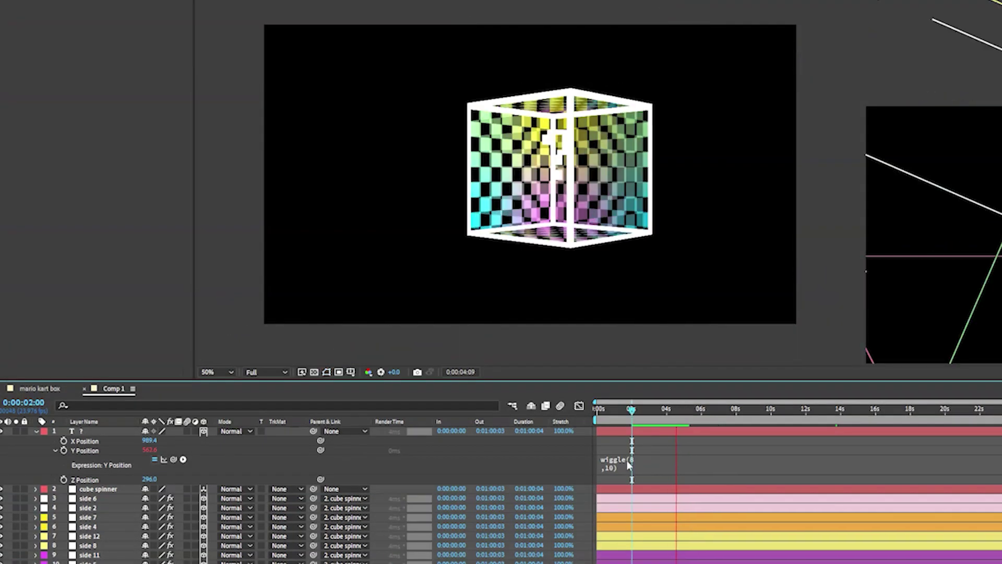
Set the amplitude in the Y Position wiggle expression to 30 and preview the motion.
left_click(628, 463)
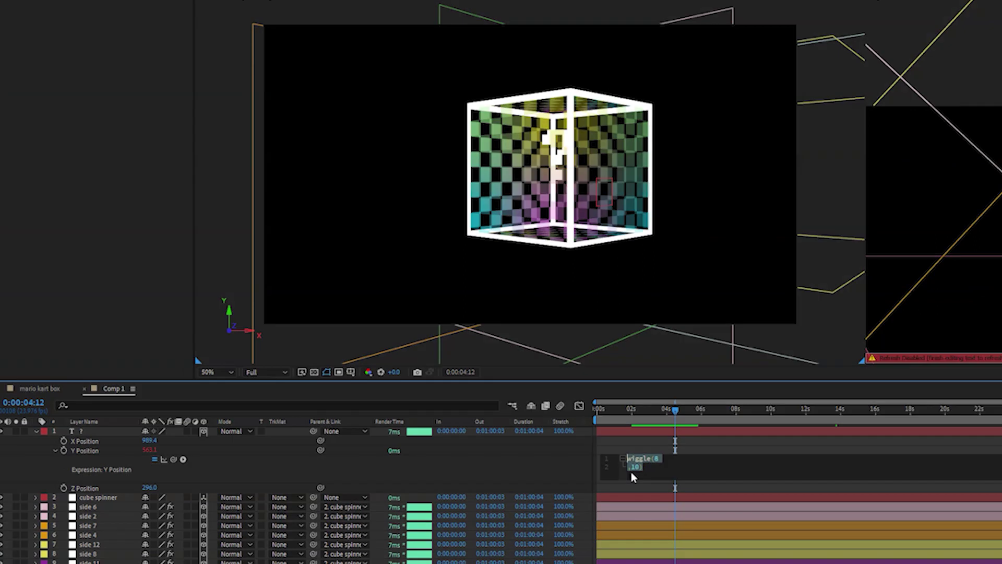
left_click_drag(631, 467, 637, 468)
type("3")
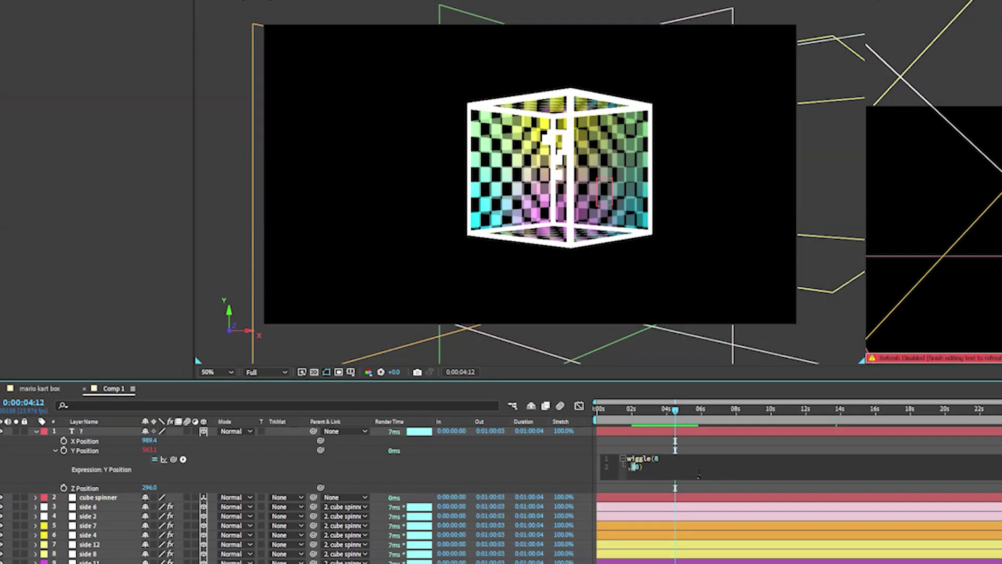
left_click(636, 421)
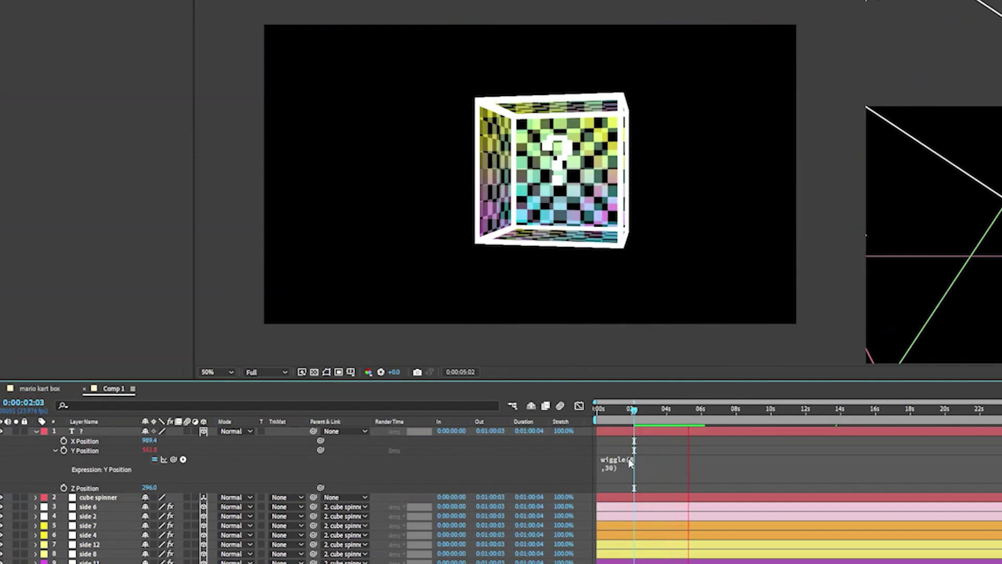
Set the Y Position wiggle frequency to 1 and check the question mark's motion up close.
double_click(630, 460)
type("1")
left_click(623, 421)
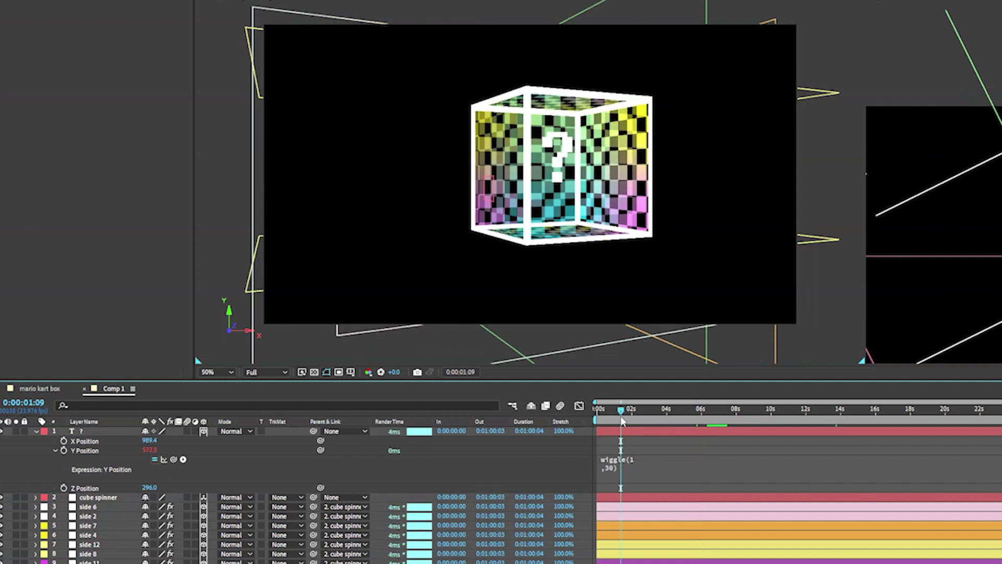
scroll(601, 149, "up", 4)
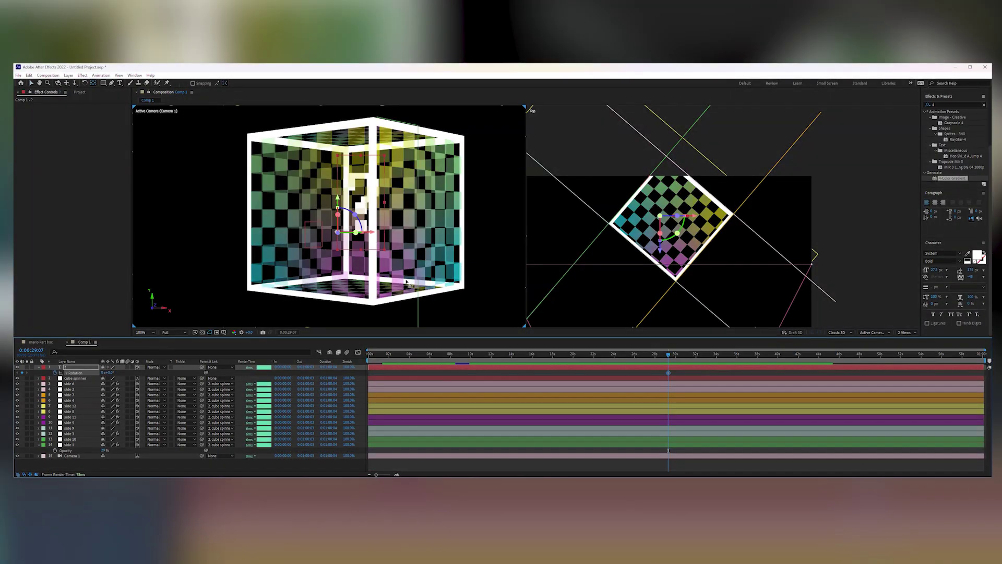
Move the question mark's anchor point horizontally and vertically to the middle of the glyph.
key("p")
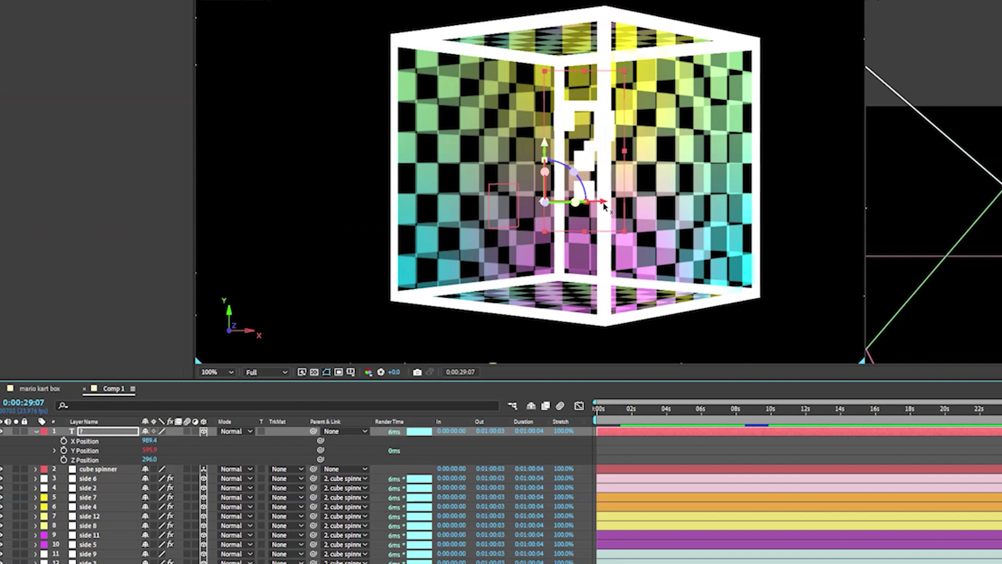
left_click_drag(375, 234, 399, 234)
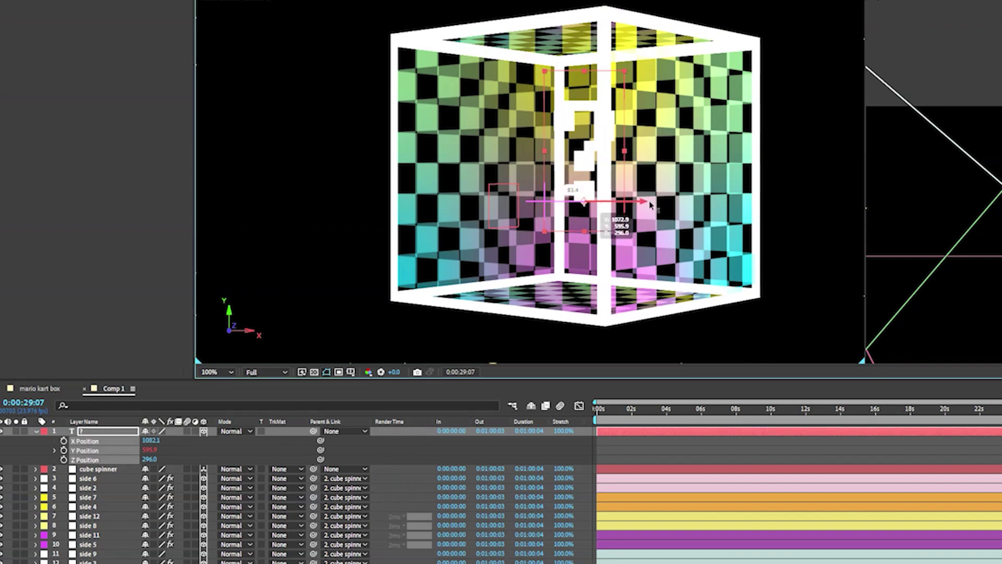
left_click_drag(650, 205, 648, 203)
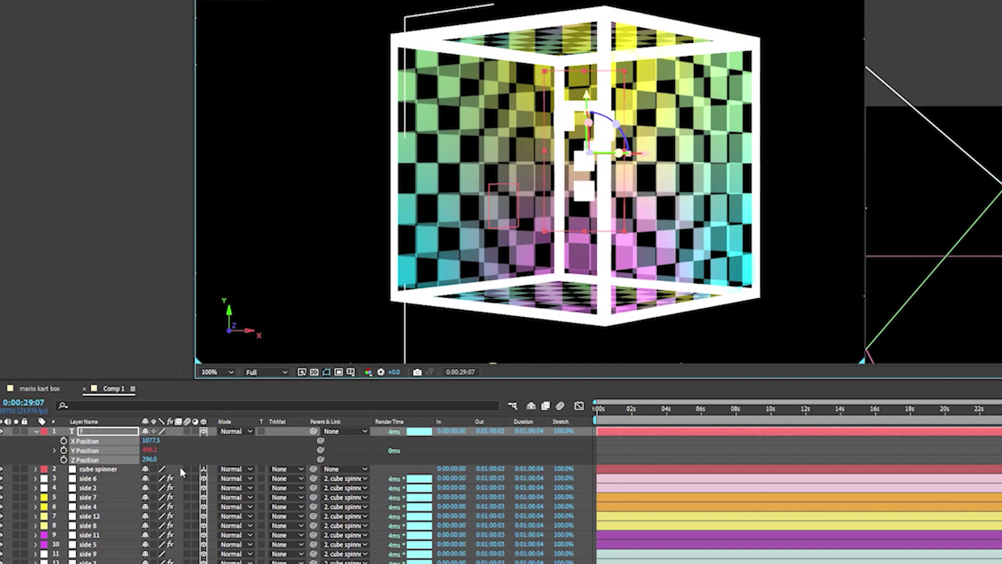
Move the question mark's Y Rotation keyframe to about 0:00:00:19, animate the rotation towards the timeline's end and preview it.
key("r")
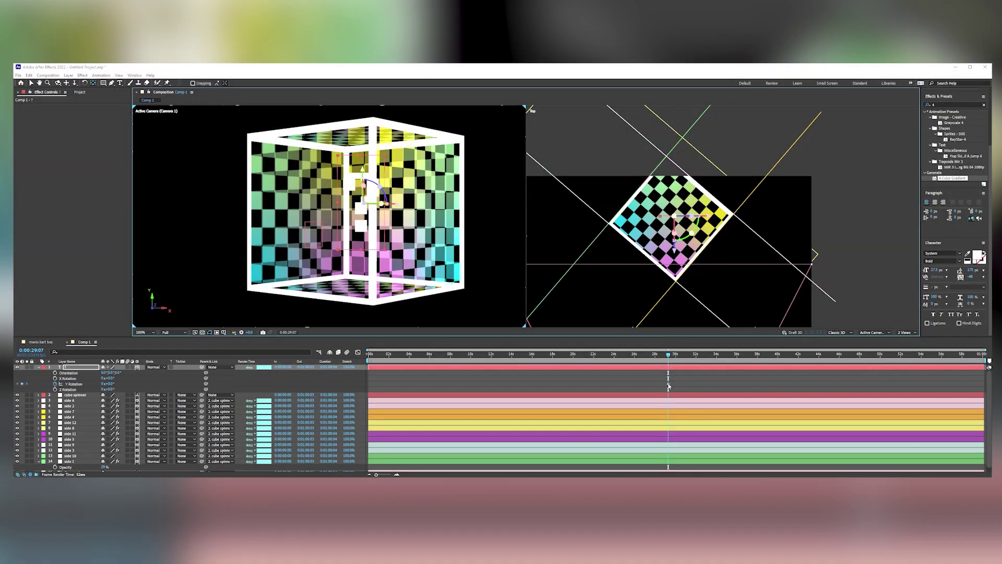
left_click_drag(668, 384, 391, 384)
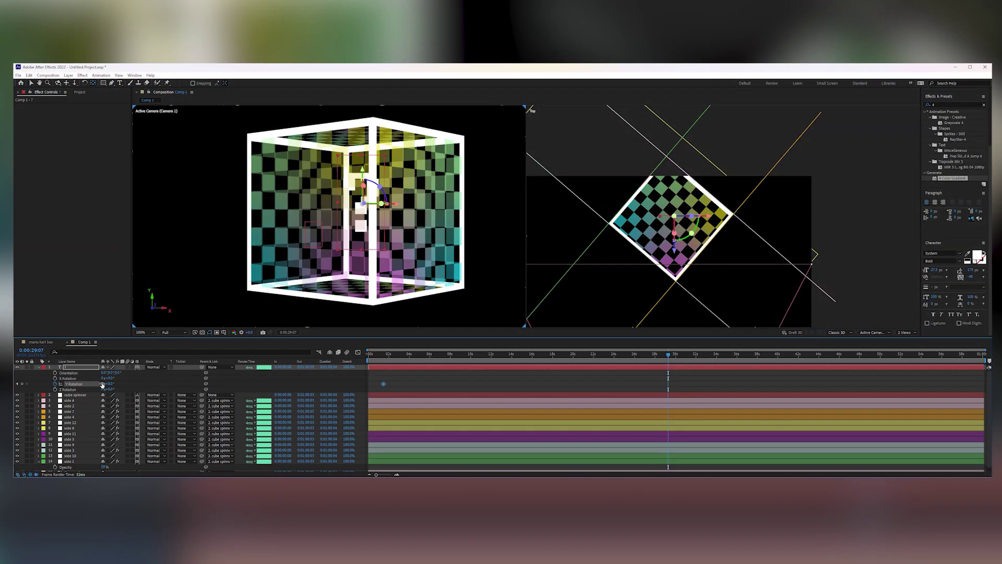
left_click_drag(107, 383, 303, 393)
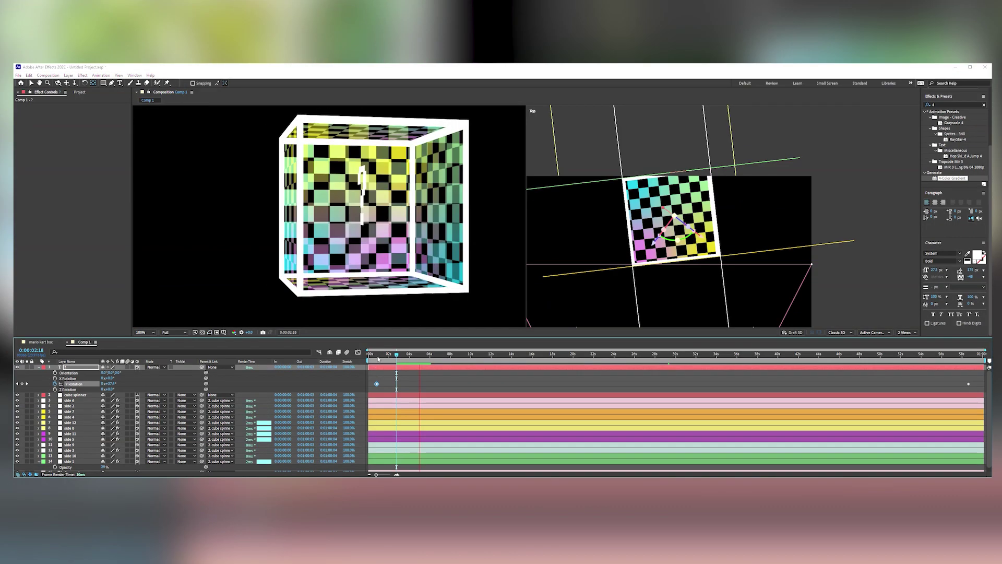
left_click_drag(420, 356, 378, 358)
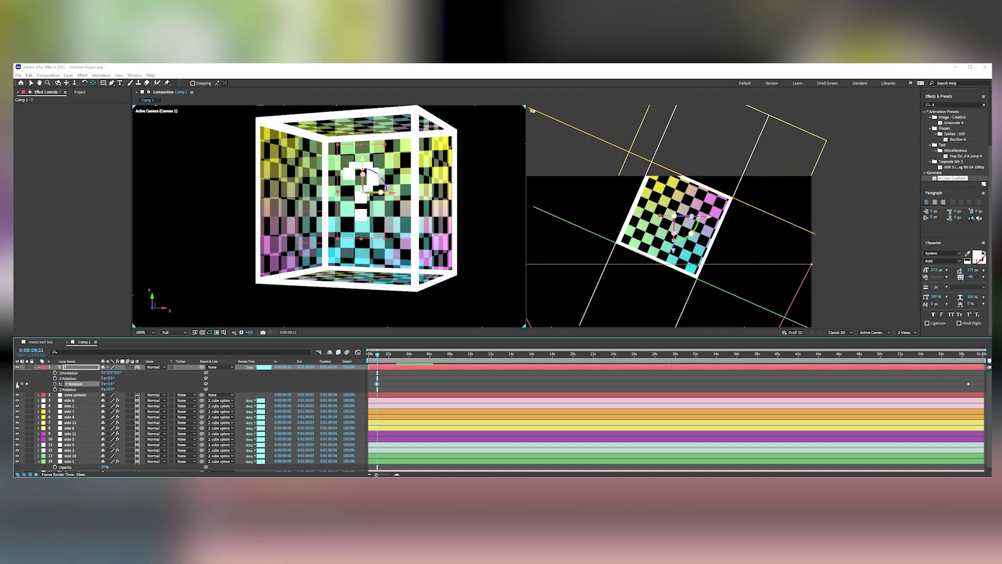
Set the question mark's Y Rotation at the first keyframe to -20 revolutions and preview the spin in the full frame.
key("j")
left_click(105, 384)
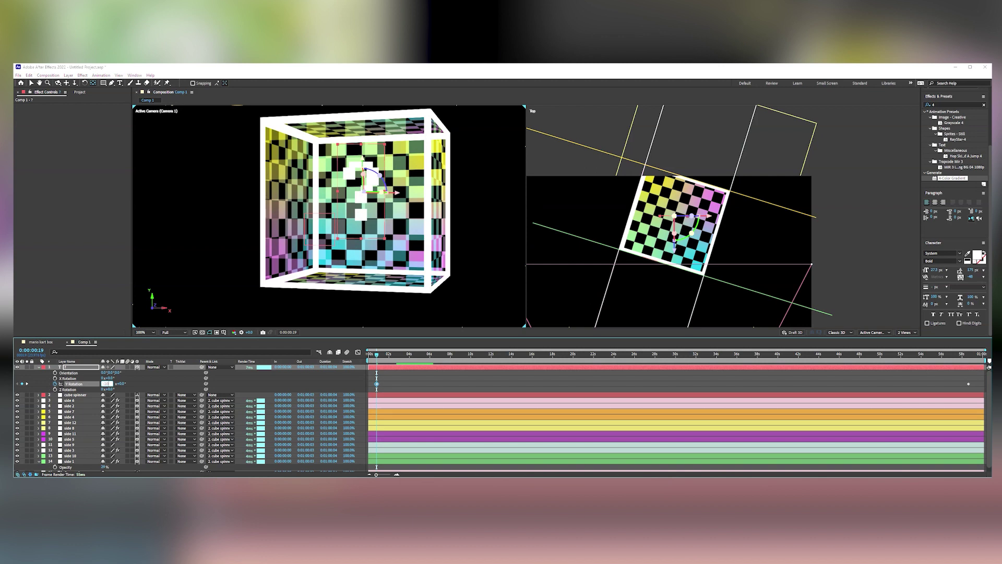
type("-20")
key("Return")
key("space")
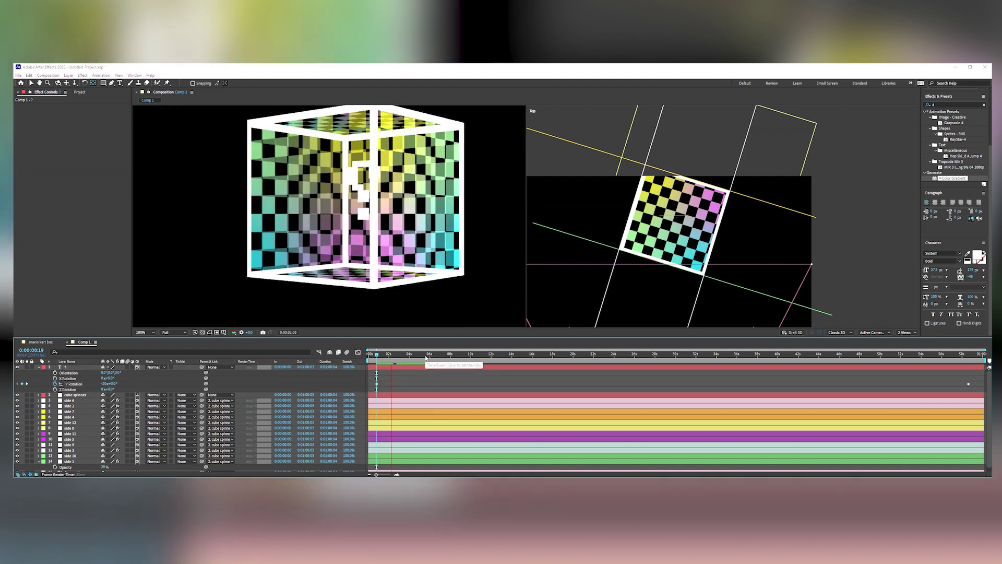
scroll(450, 218, "down", 2)
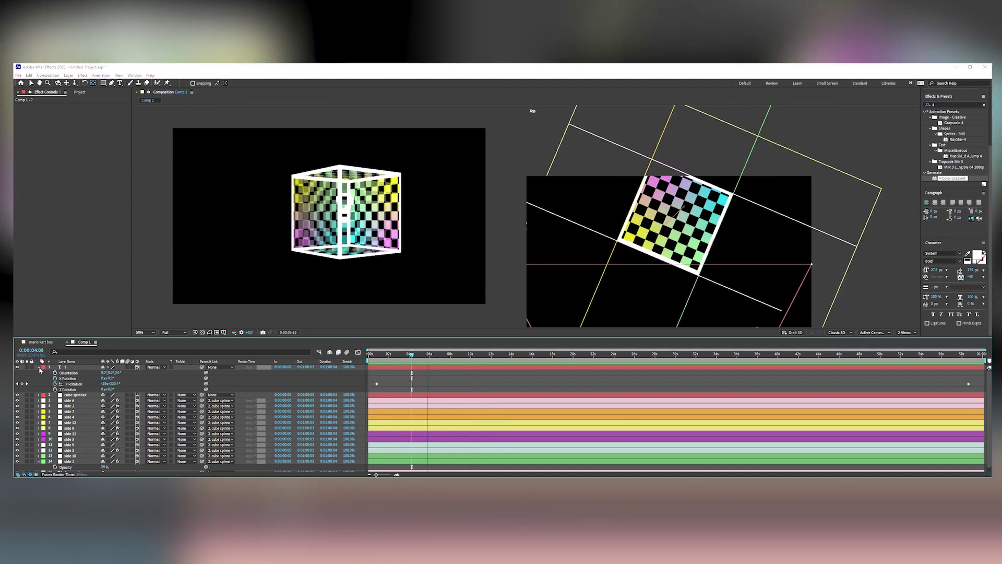
left_click(40, 367)
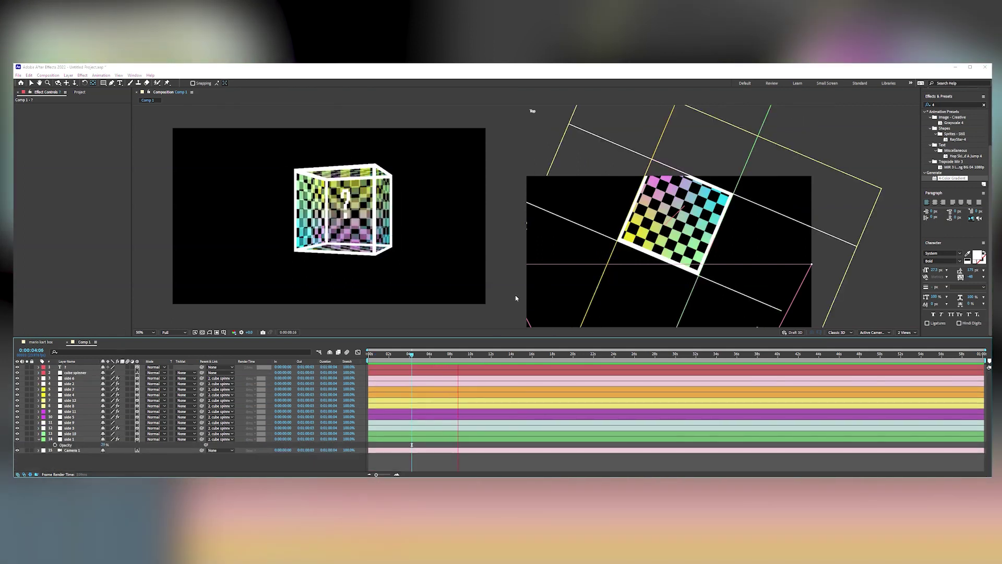
left_click(455, 355)
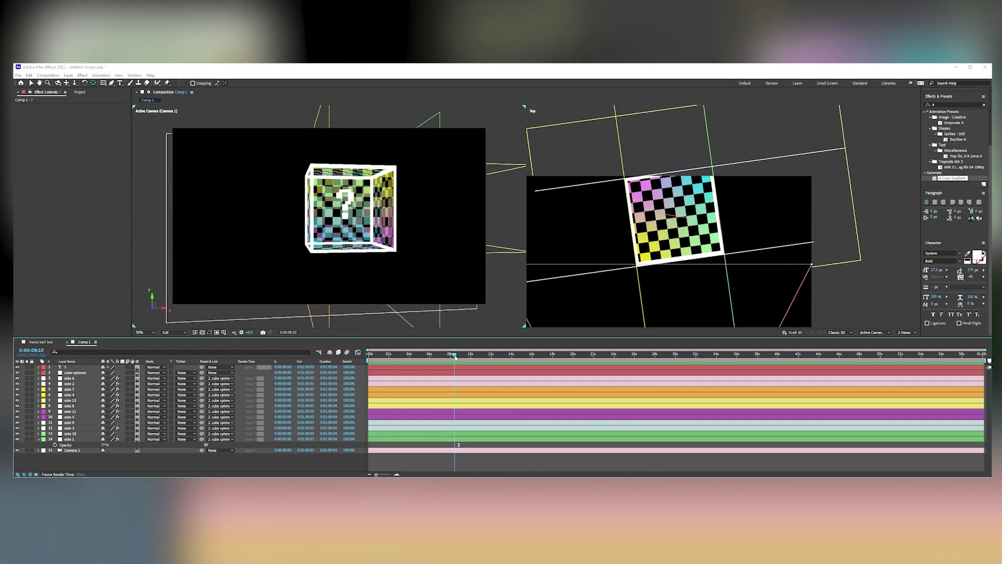
left_click_drag(455, 357, 455, 357)
Increase the Checkerboard width on the side 4 layer to about 144 and check the larger squares at nearby frames.
left_click(83, 389)
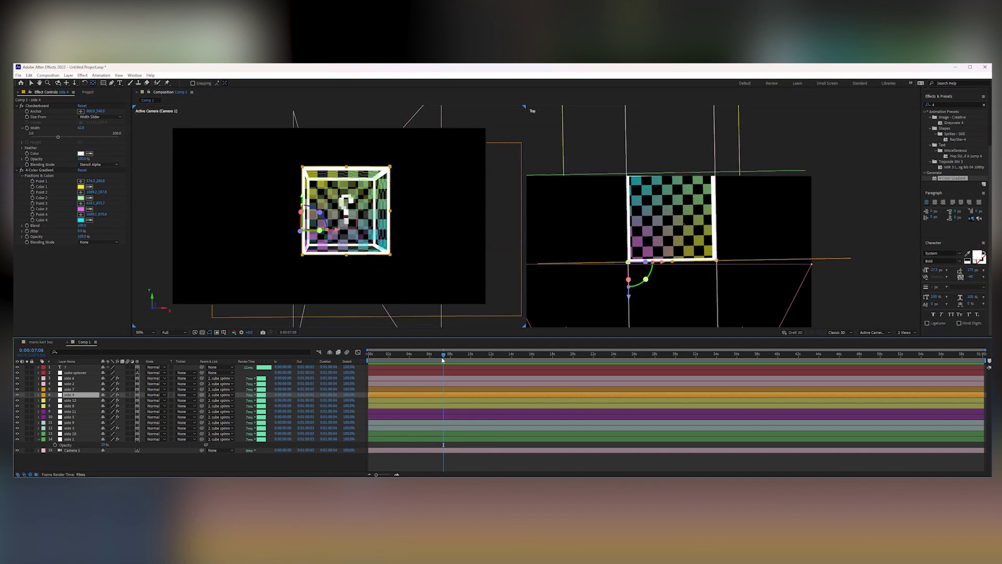
left_click_drag(444, 360, 442, 360)
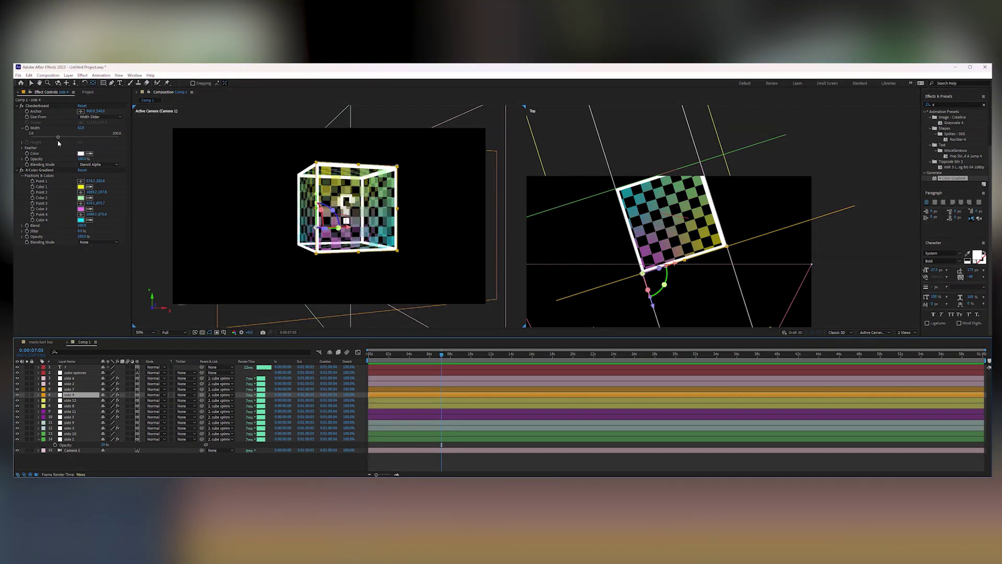
left_click_drag(58, 137, 69, 138)
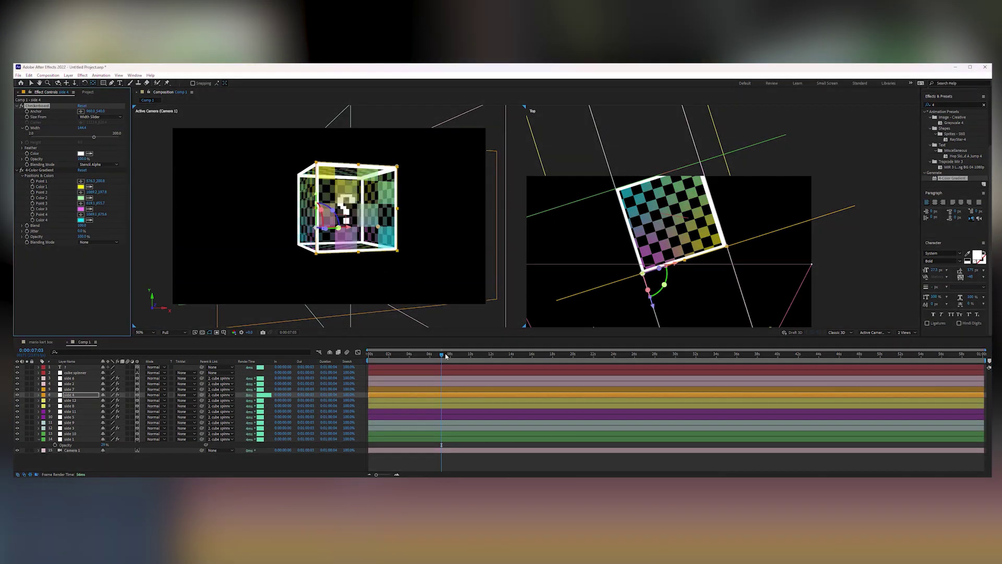
left_click_drag(441, 354, 445, 355)
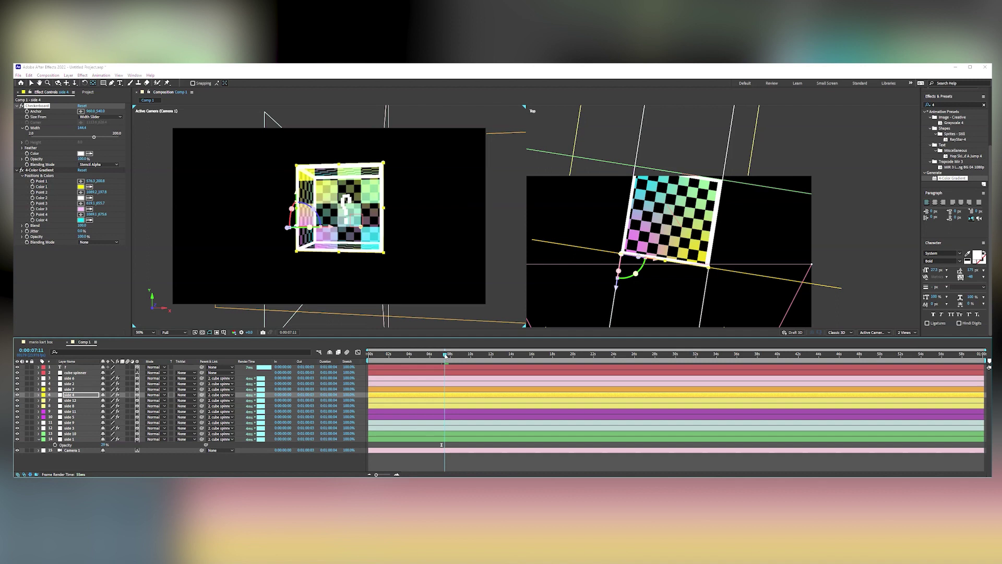
left_click_drag(445, 355, 446, 356)
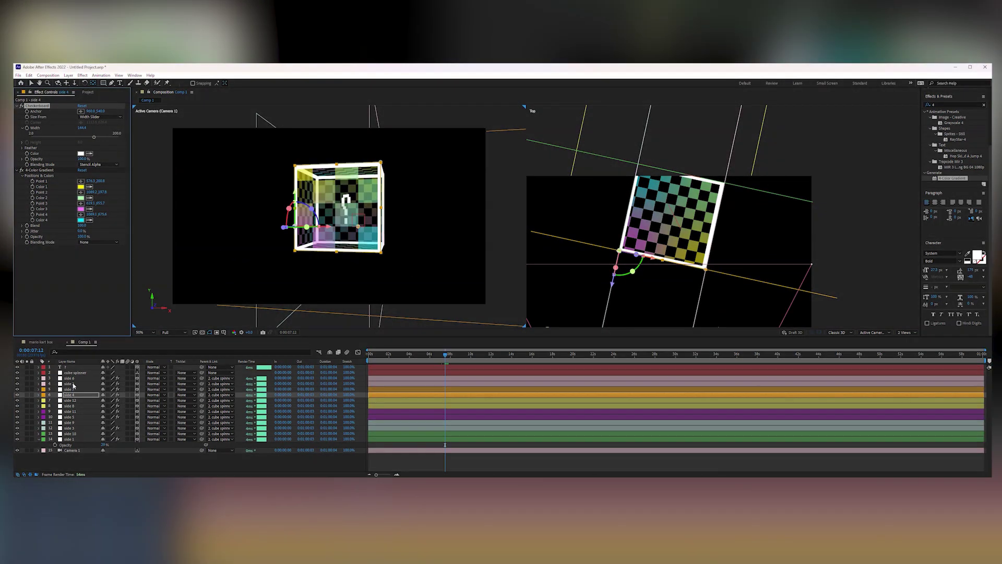
Apply side 4's enlarged Checkerboard effect to the side layers from side 6 through side 10 and preview the spinning cube.
left_click(73, 378)
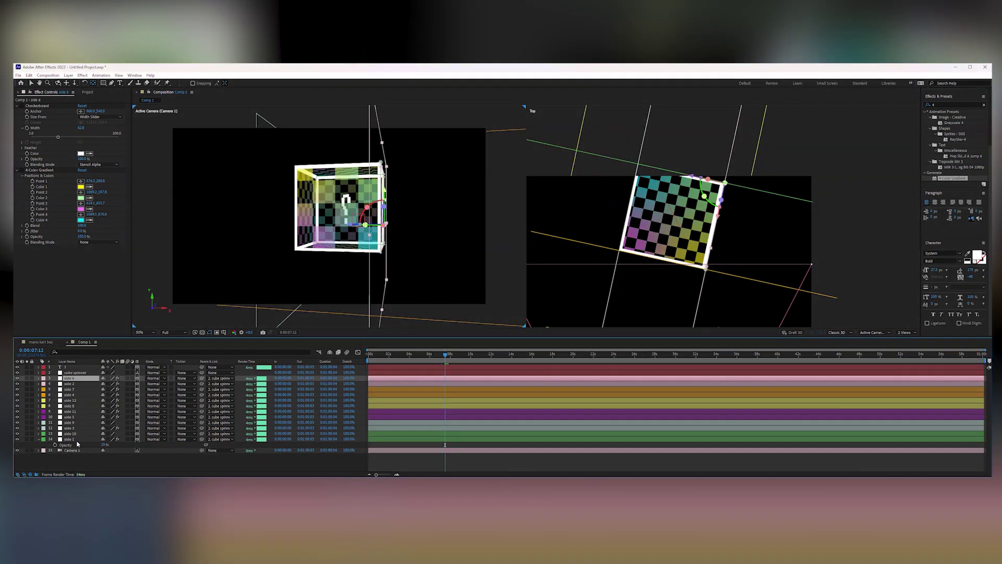
left_click(74, 433, "shift")
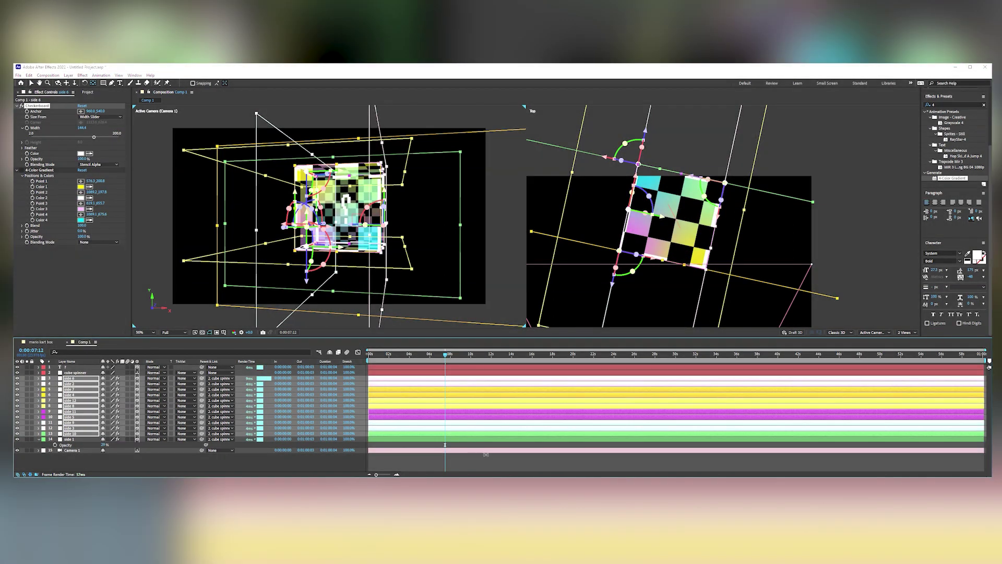
left_click(481, 456)
left_click_drag(447, 357, 463, 363)
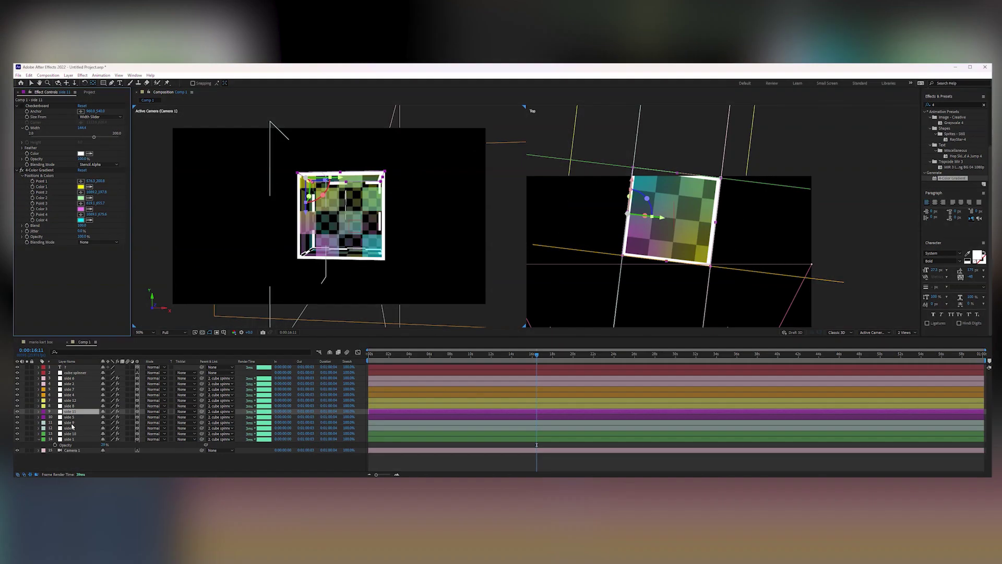
left_click(70, 423)
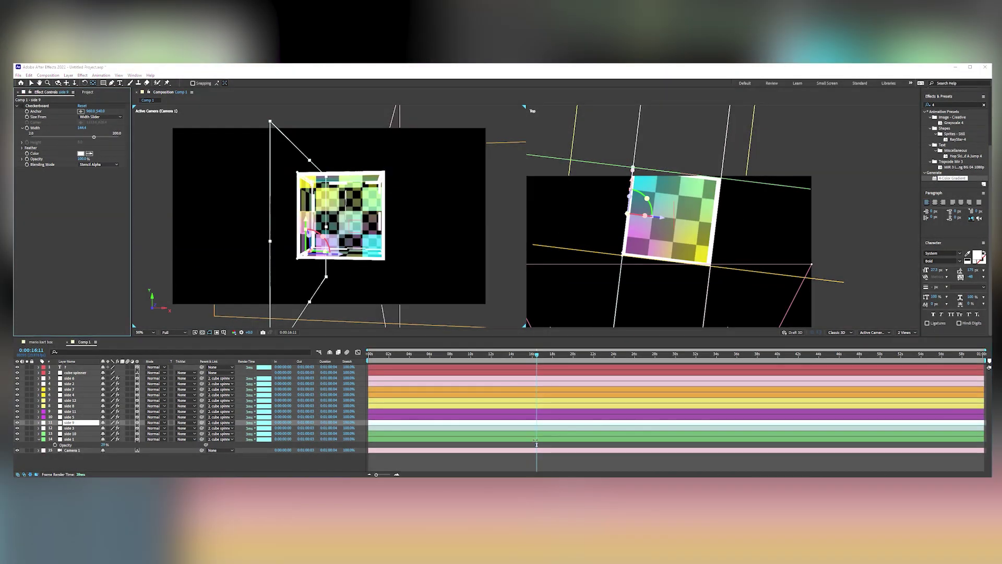
left_click(535, 440)
key("space")
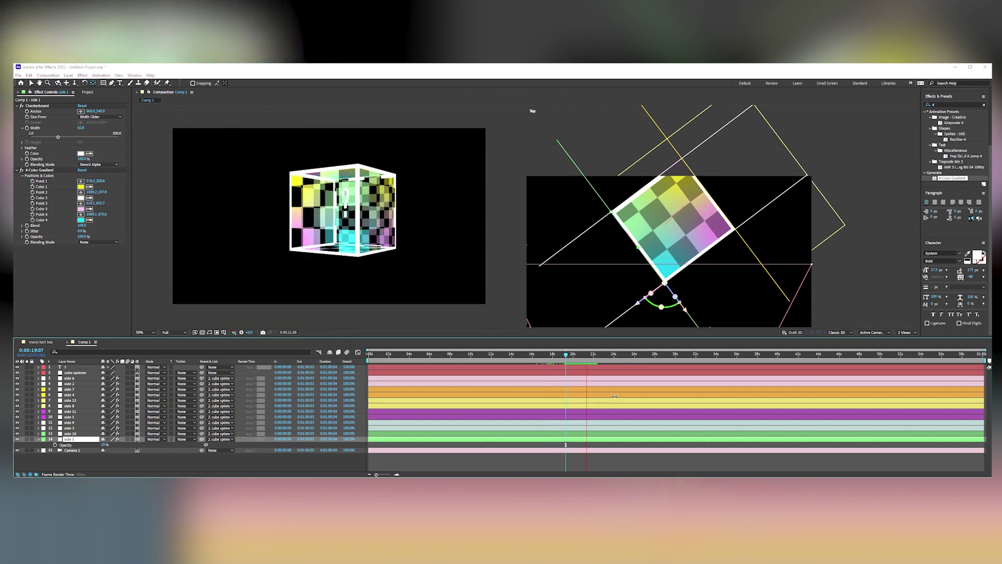
Pre-compose all layers, including the camera, into a composition named "glowy retro look!".
left_click(75, 400)
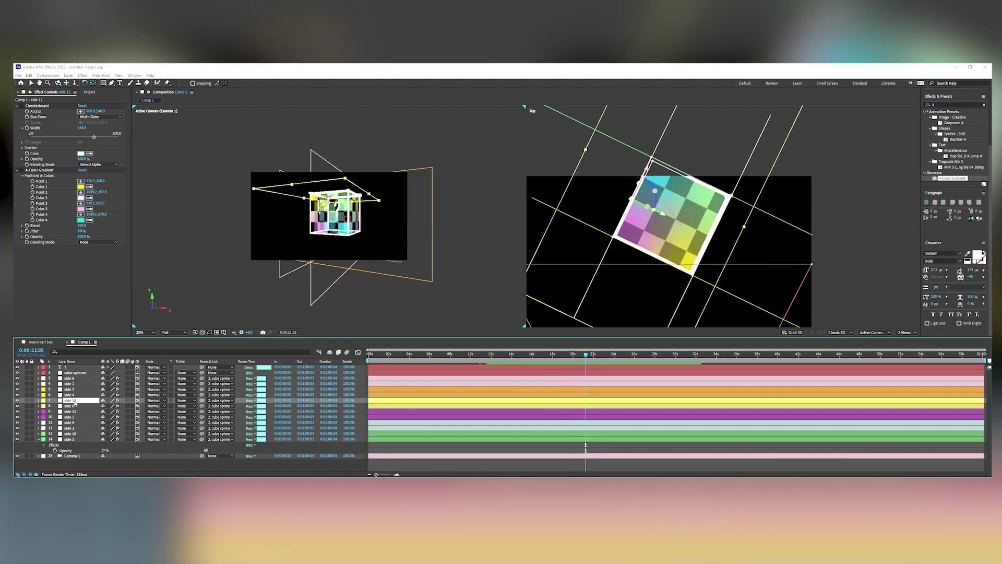
key("ctrl+a")
right_click(74, 418)
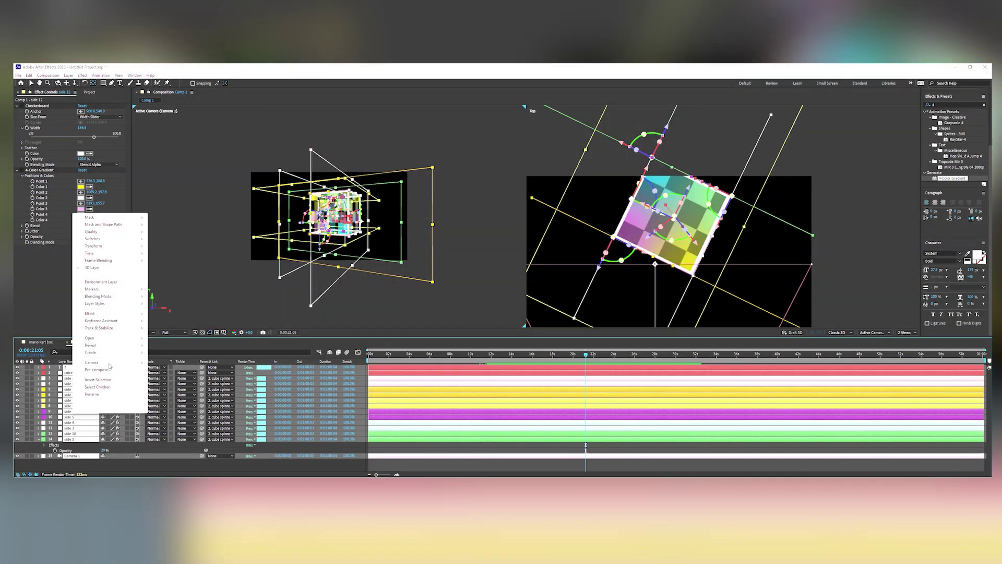
left_click(112, 370)
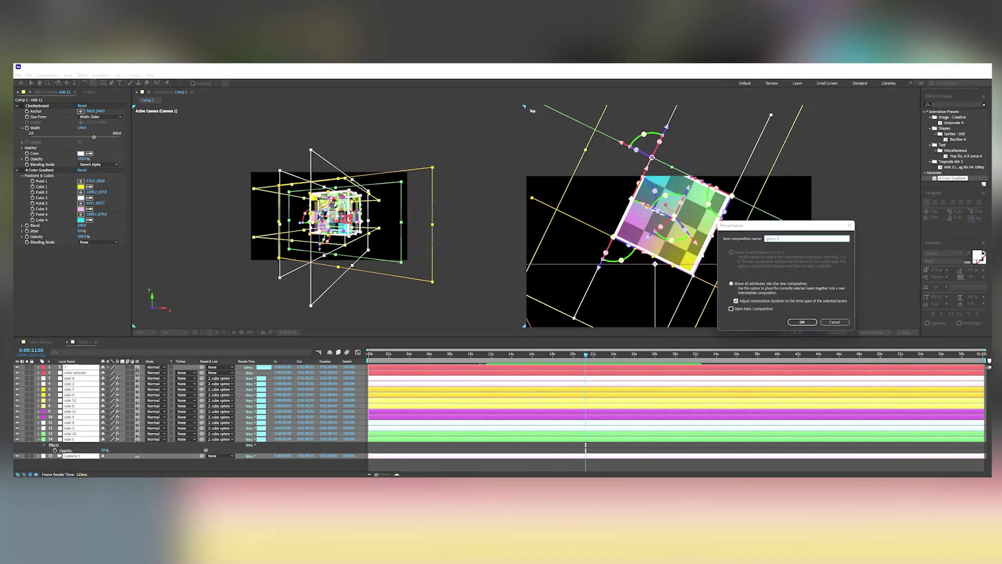
type("glowy retro look!")
key("Return")
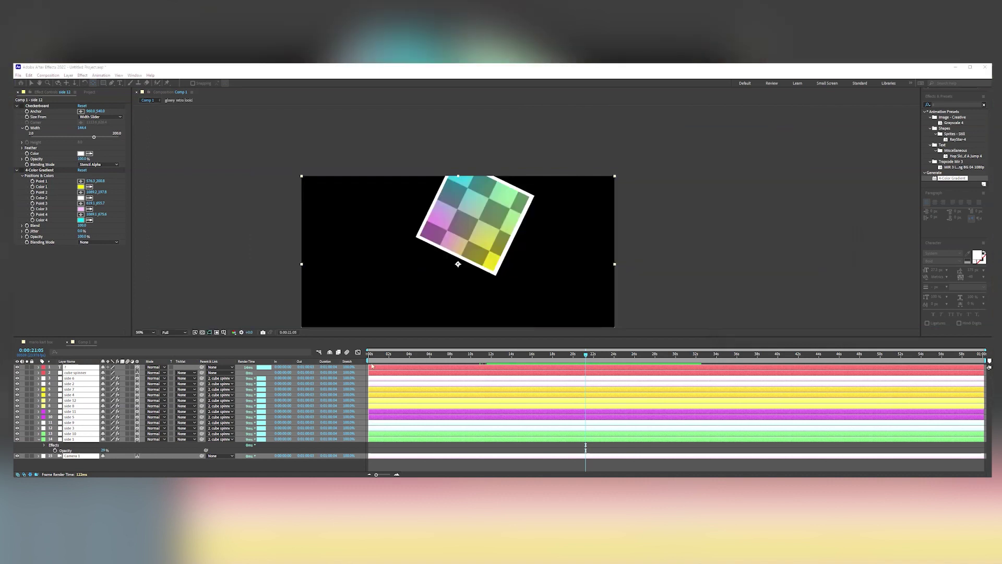
Find the Deep Glow effect and apply it to the glowy retro look! pre-composition.
left_click_drag(534, 356, 551, 357)
left_click_drag(523, 262, 513, 229)
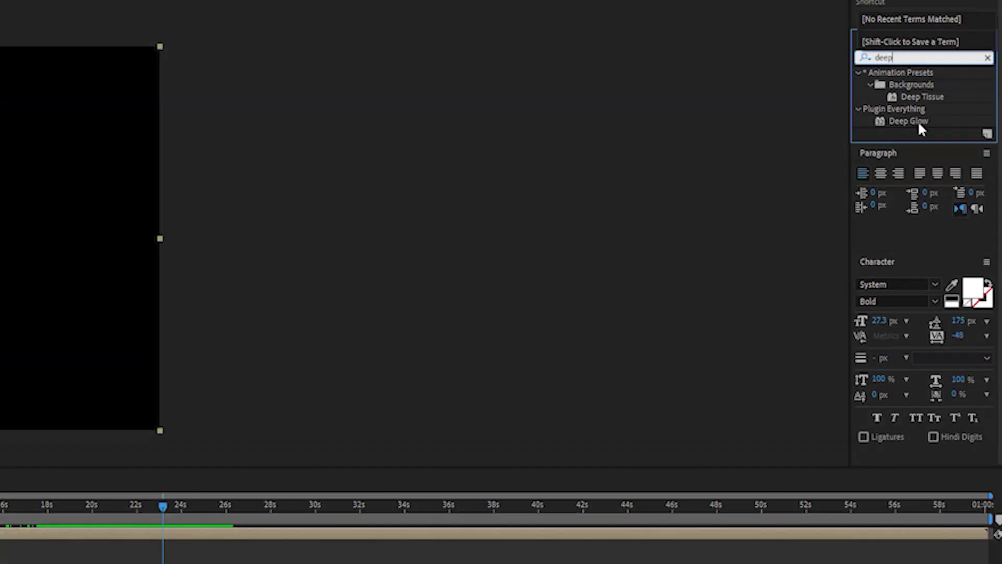
left_click(911, 121)
left_click_drag(910, 120, 485, 365)
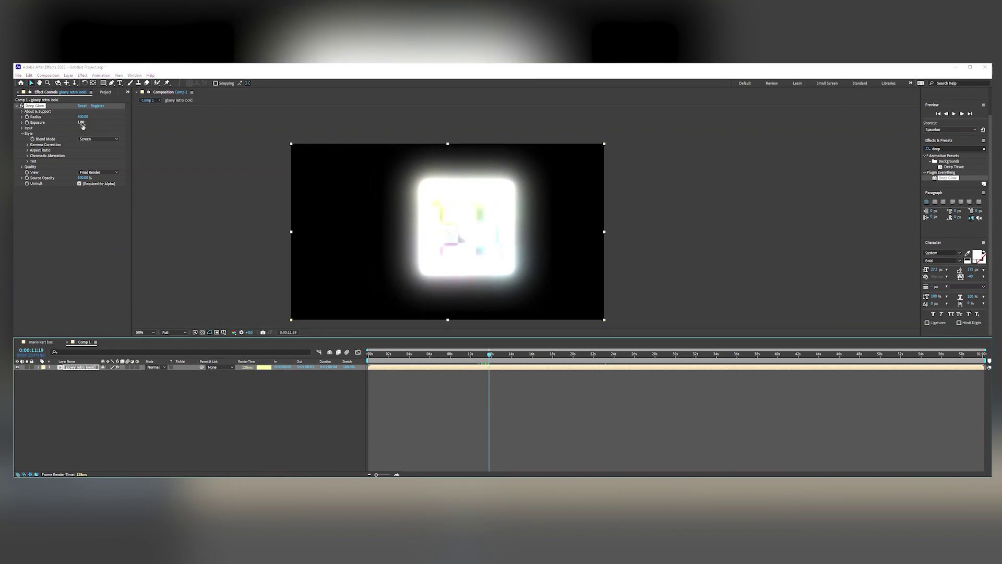
Set Deep Glow's Radius to 192 and Exposure to 0.15, and preview the glow.
left_click_drag(82, 126, 42, 128)
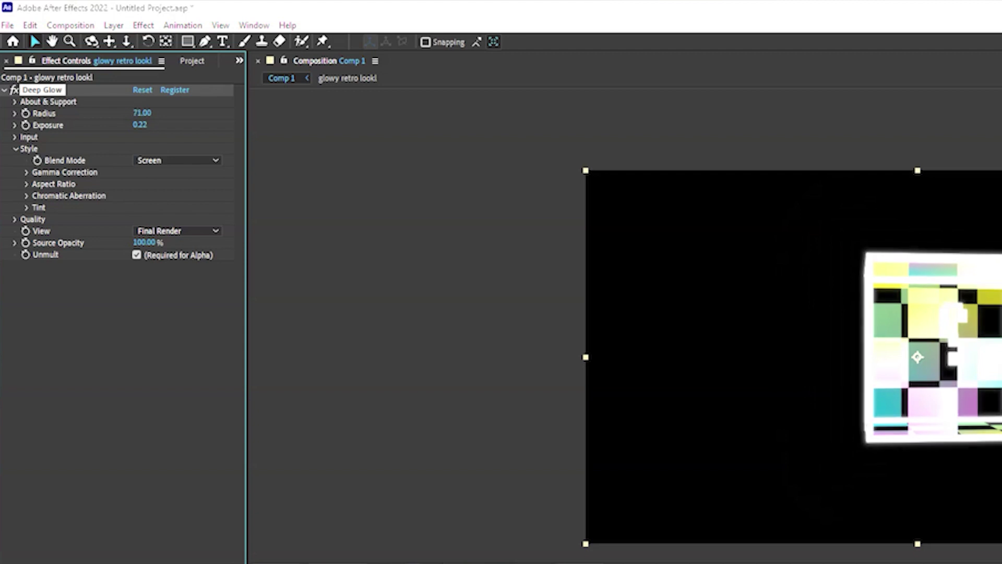
left_click_drag(0, 121, 29, 121)
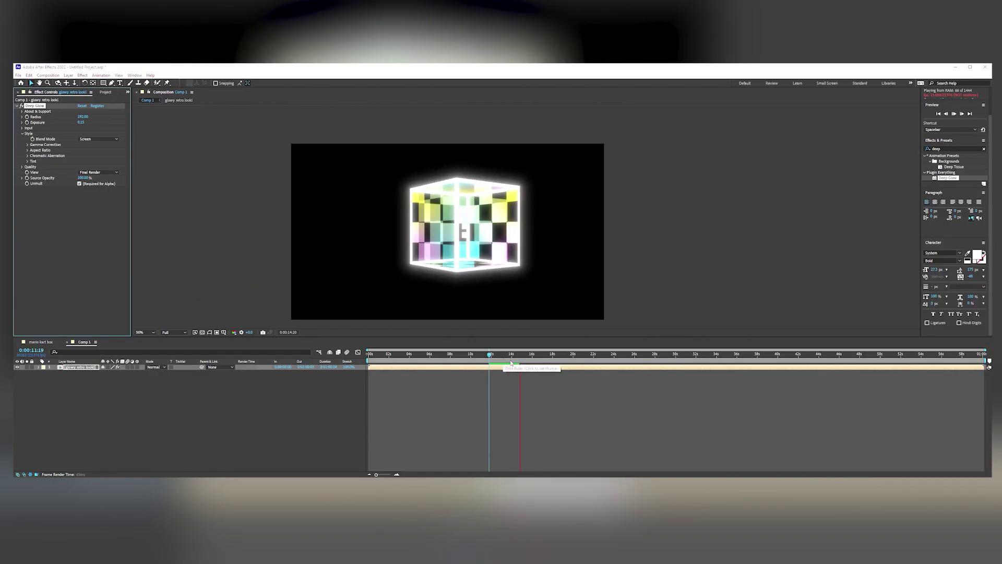
key("space")
Refine Deep Glow with a Threshold of 95%, a Radius of 140 and an Exposure of 0.30.
left_click(21, 128)
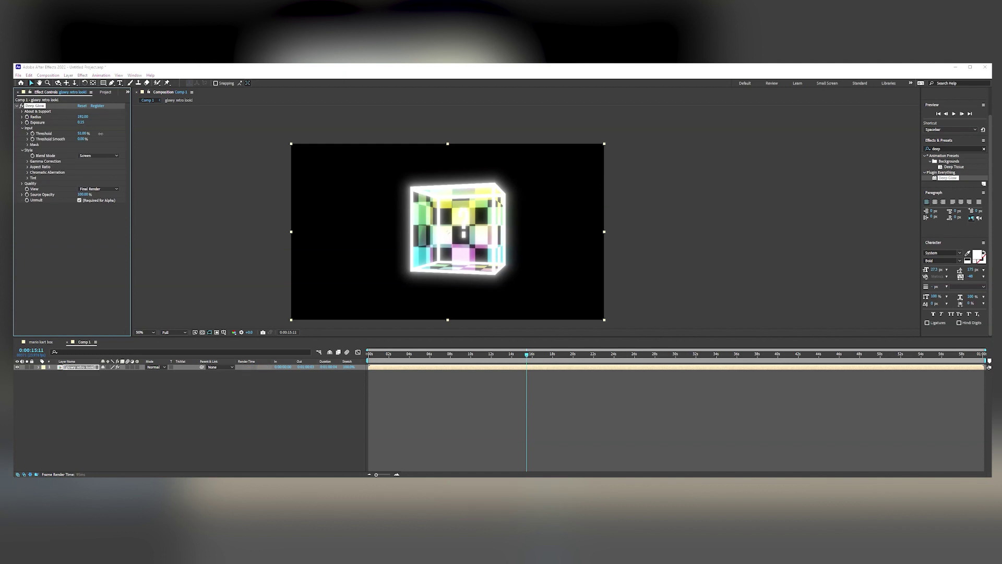
left_click_drag(86, 135, 144, 135)
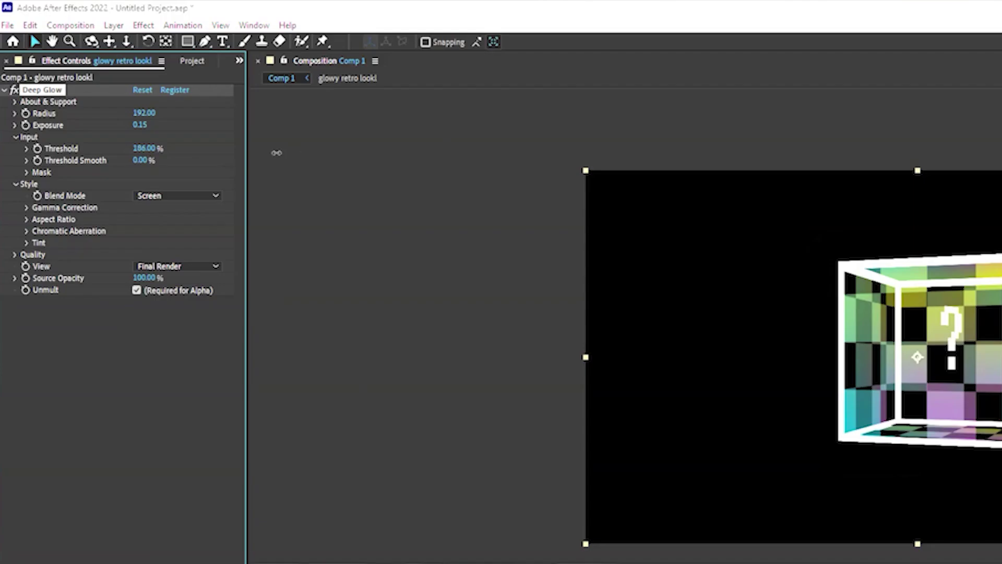
left_click_drag(247, 155, 168, 134)
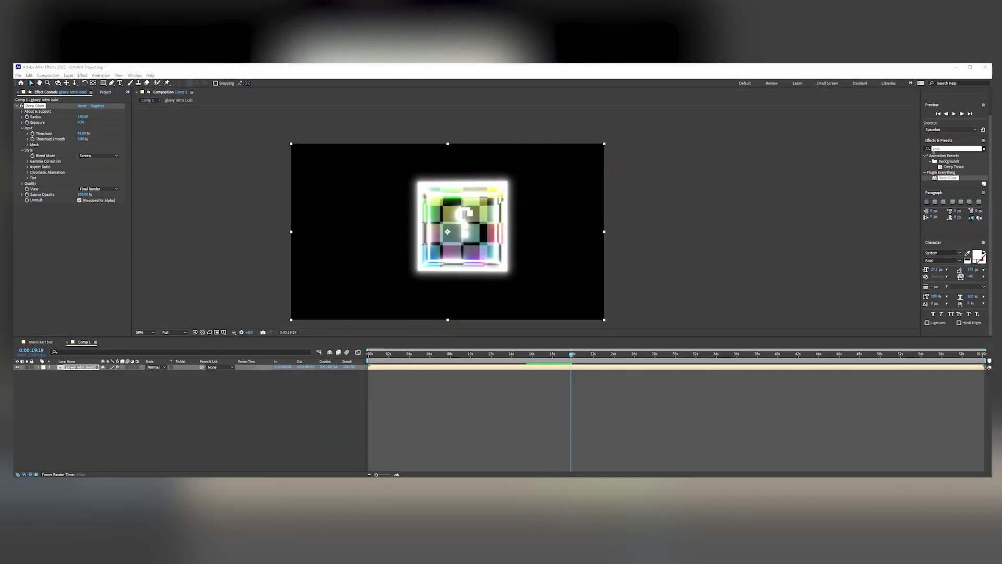
Find the Noise effect, apply it to the glowy retro look! layer and set the amount of noise to 11%.
type("noise")
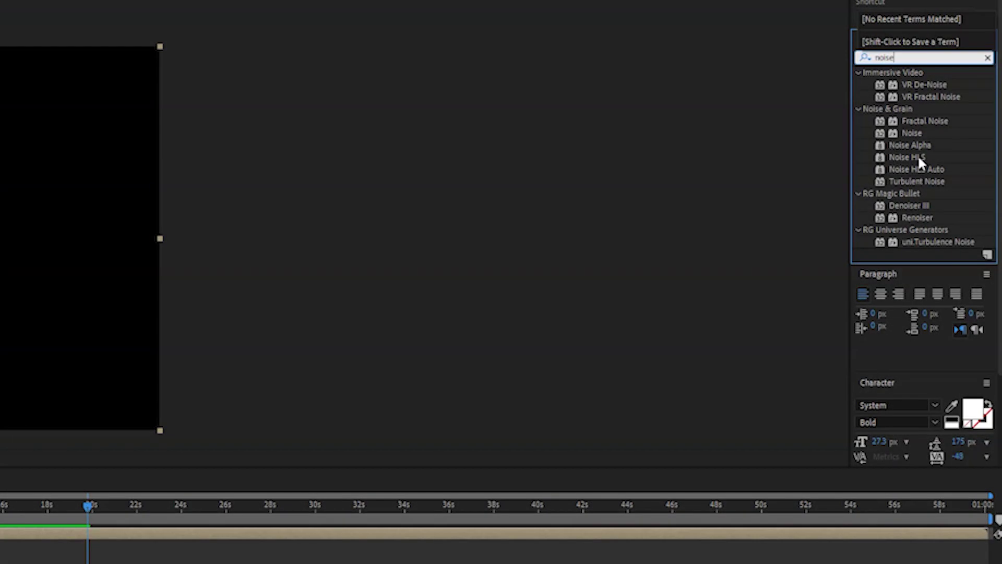
left_click_drag(914, 135, 112, 214)
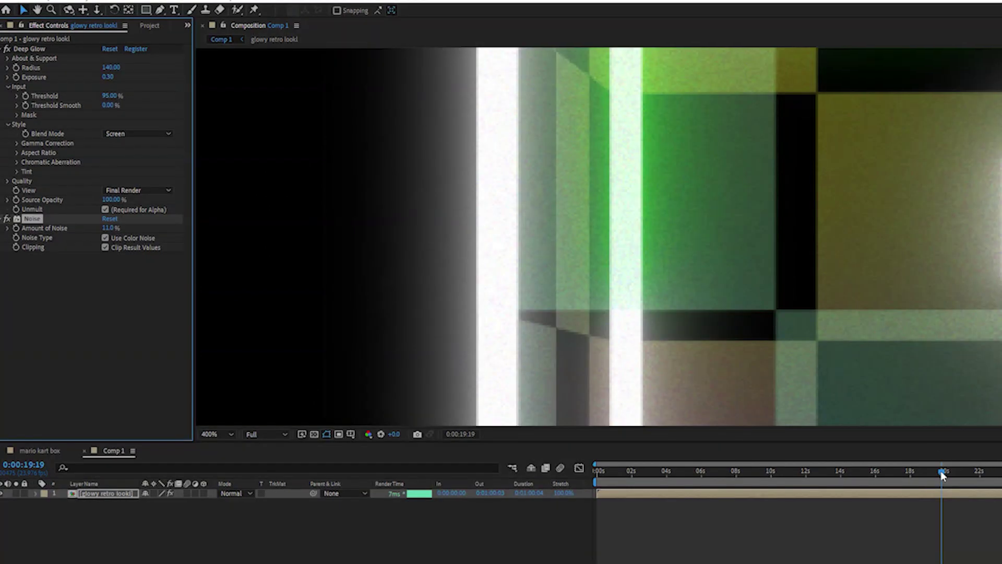
Preview the glowing box with the noise applied, starting at about 20 seconds in the composition.
left_click_drag(943, 475, 963, 476)
scroll(936, 399, "down", 1)
key("space")
scroll(921, 356, "down", 2)
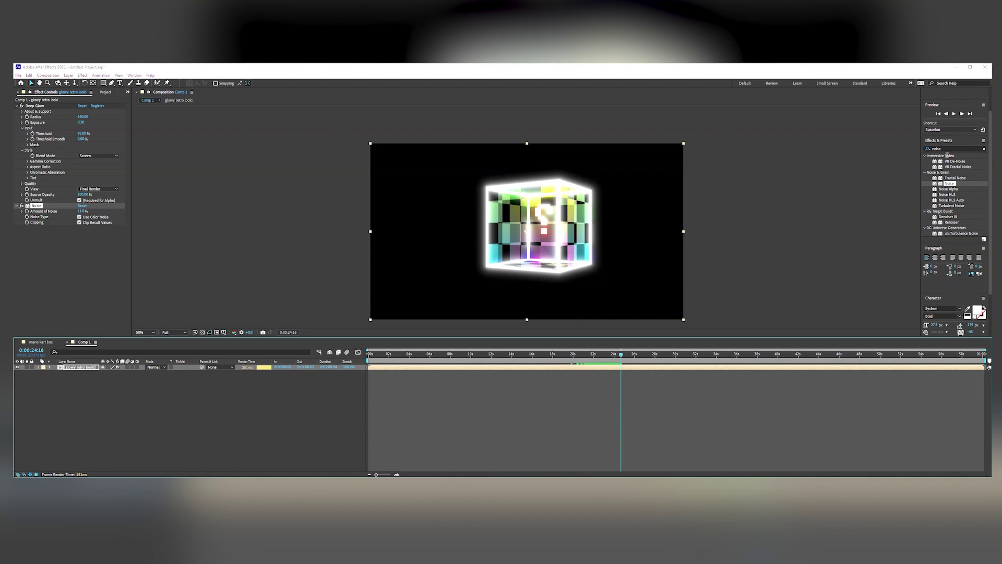
Remove the Noise effect from the glowy retro look! layer, search the effects for "retro" and apply RetroDither instead.
left_click(948, 149)
key("ctrl+a")
key("BackSpace")
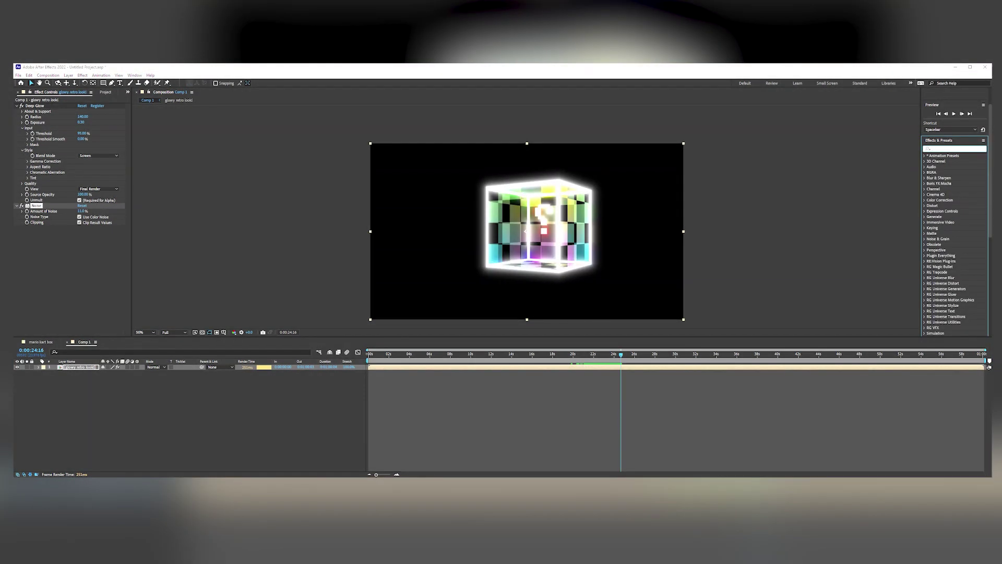
left_click(38, 207)
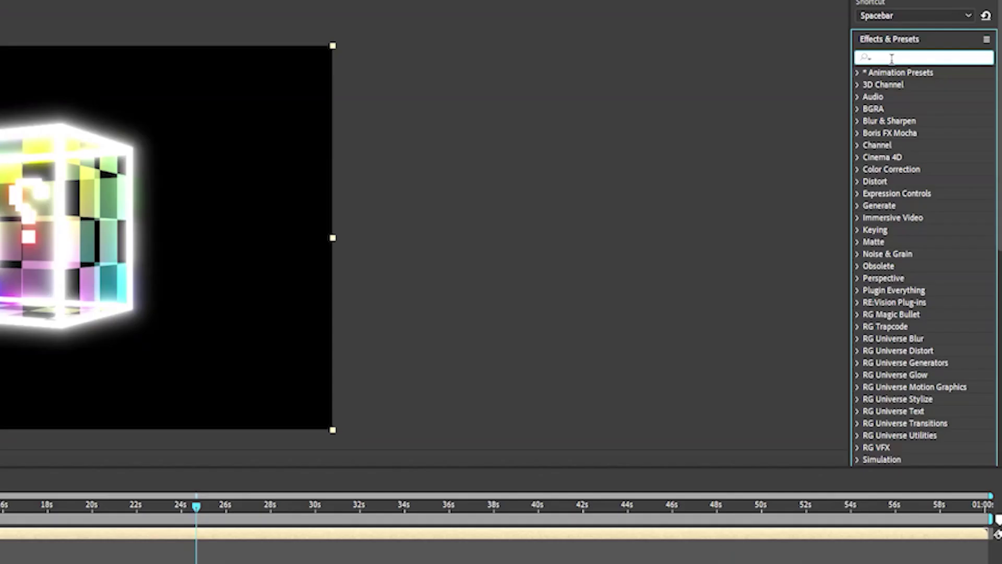
type("retro")
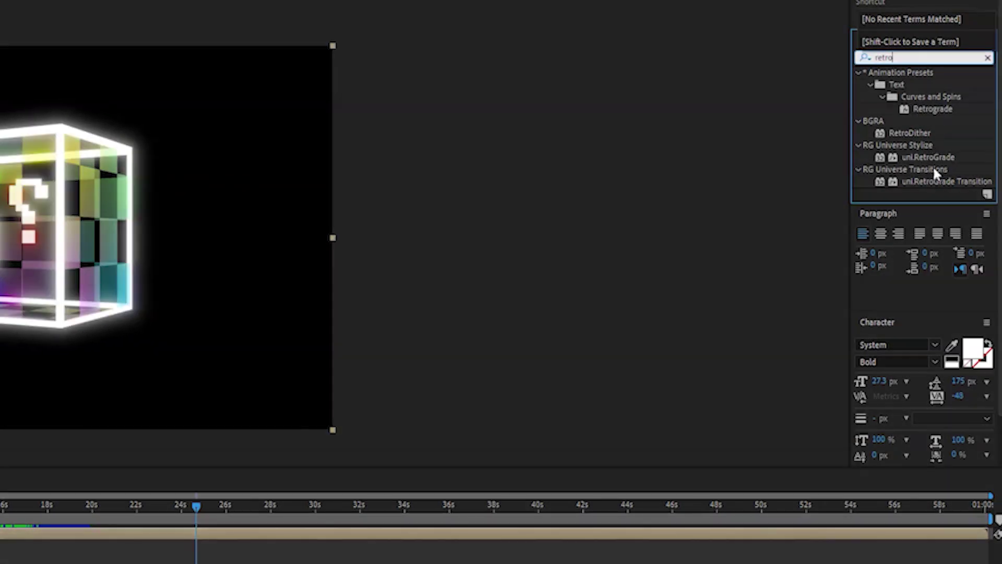
left_click(924, 135)
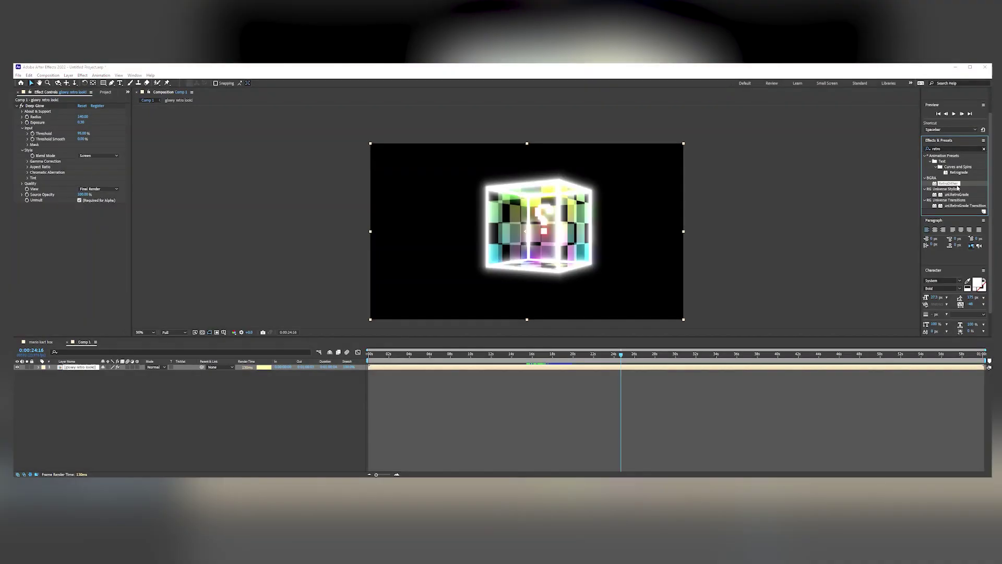
left_click_drag(502, 373, 500, 367)
scroll(689, 265, "up", 1)
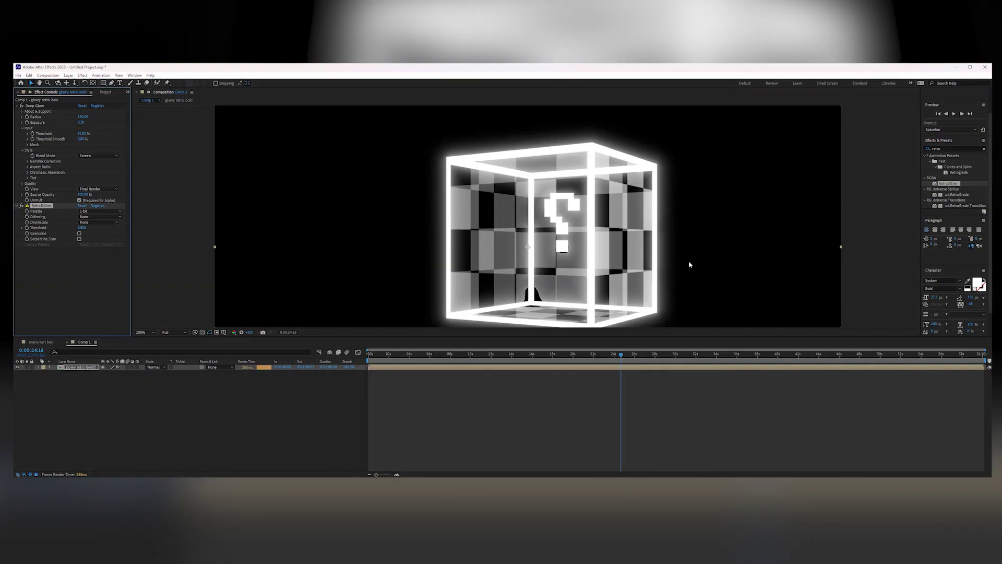
left_click_drag(689, 264, 678, 253)
Set RetroDither's Palette to 8-color adaptive, Dithering to Sierra and Downscale to 4x.
left_click(95, 211)
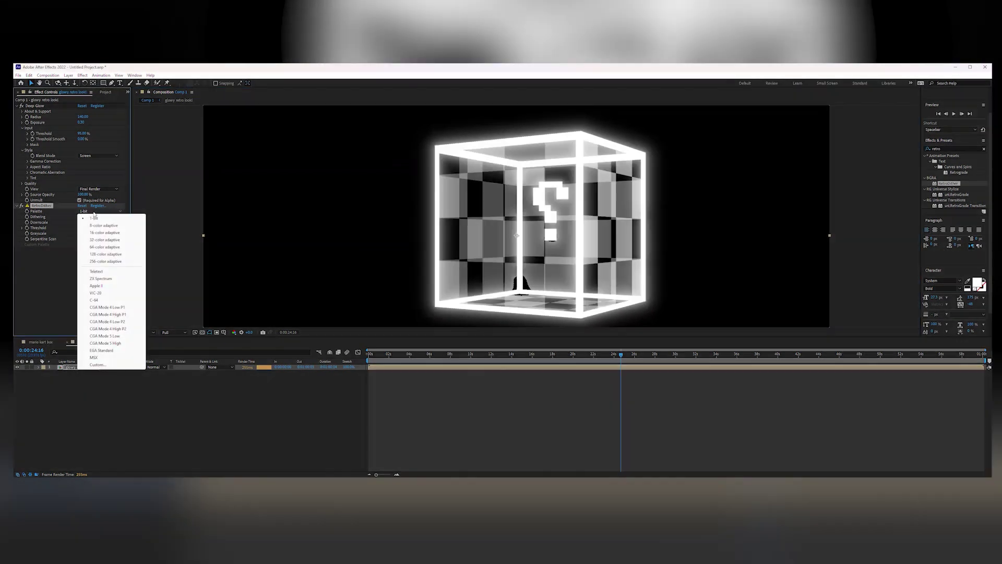
left_click(98, 216)
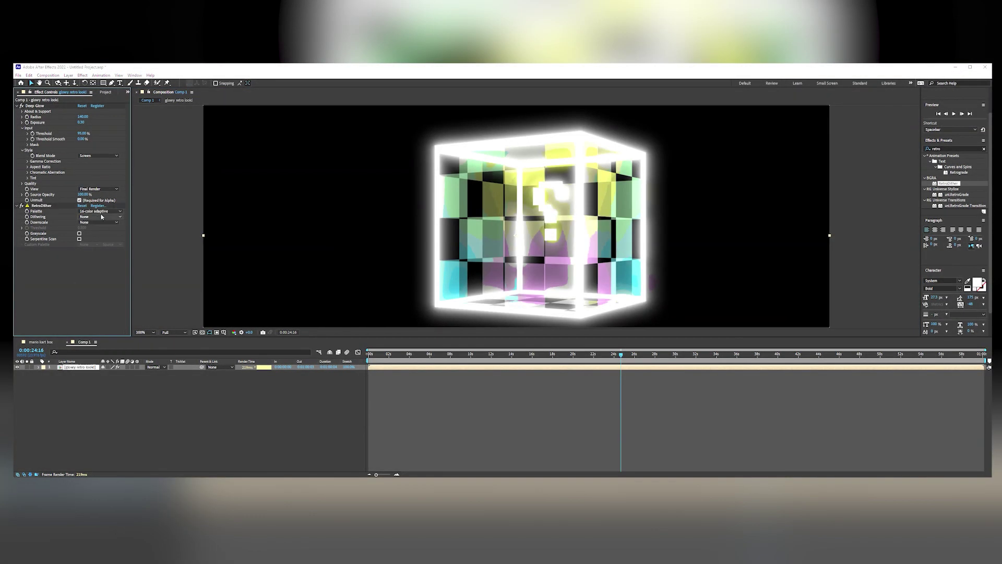
left_click(118, 211)
left_click(123, 225)
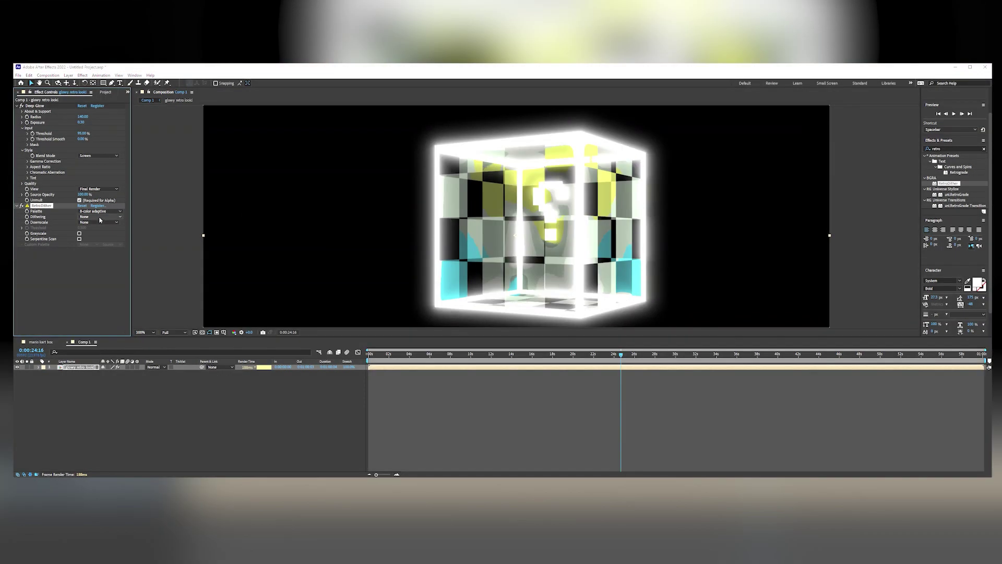
left_click(99, 218)
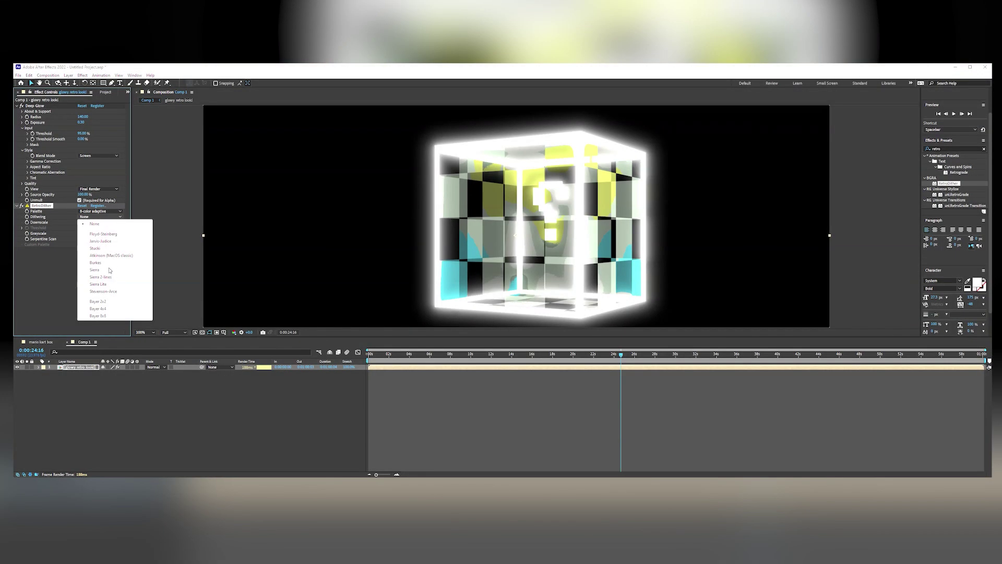
left_click(111, 269)
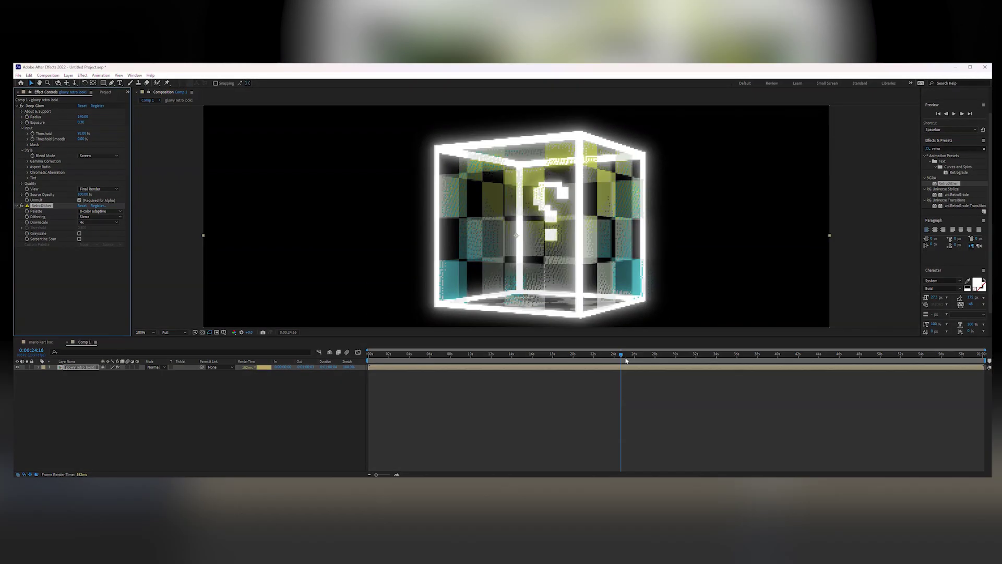
Preview the dithered box animation and set RetroDither's Downscale to 7x.
left_click_drag(622, 357, 634, 358)
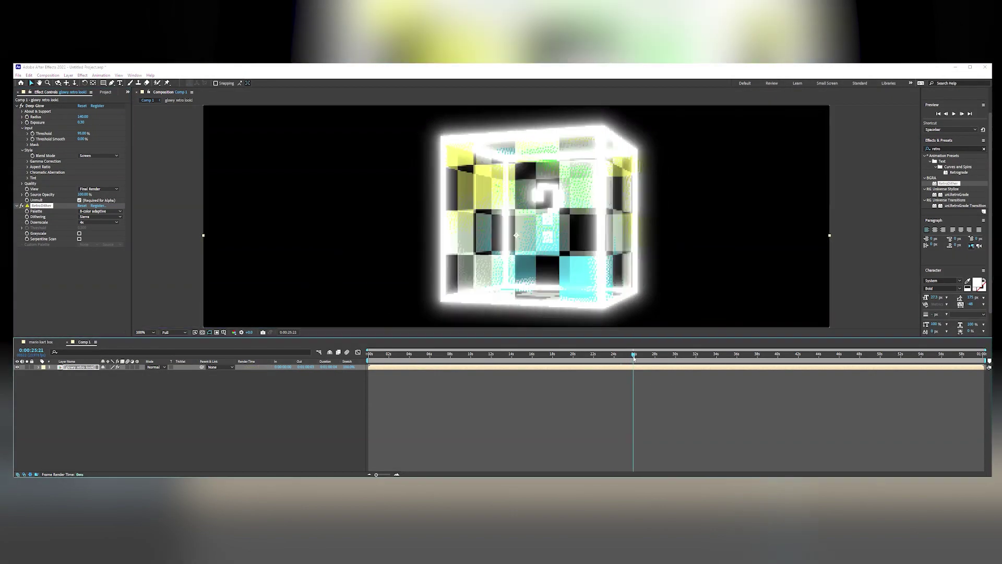
key("space")
key("space")
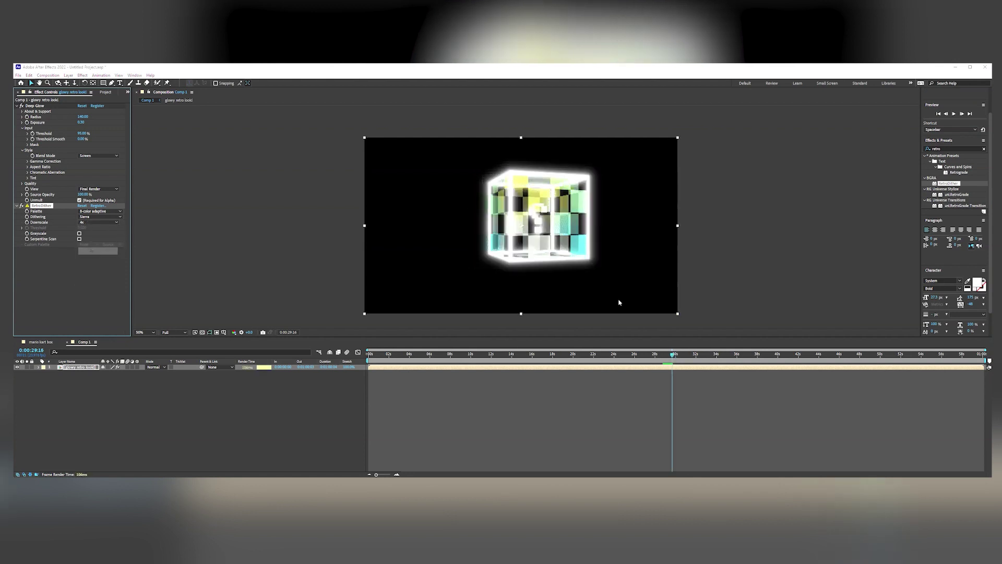
key("space")
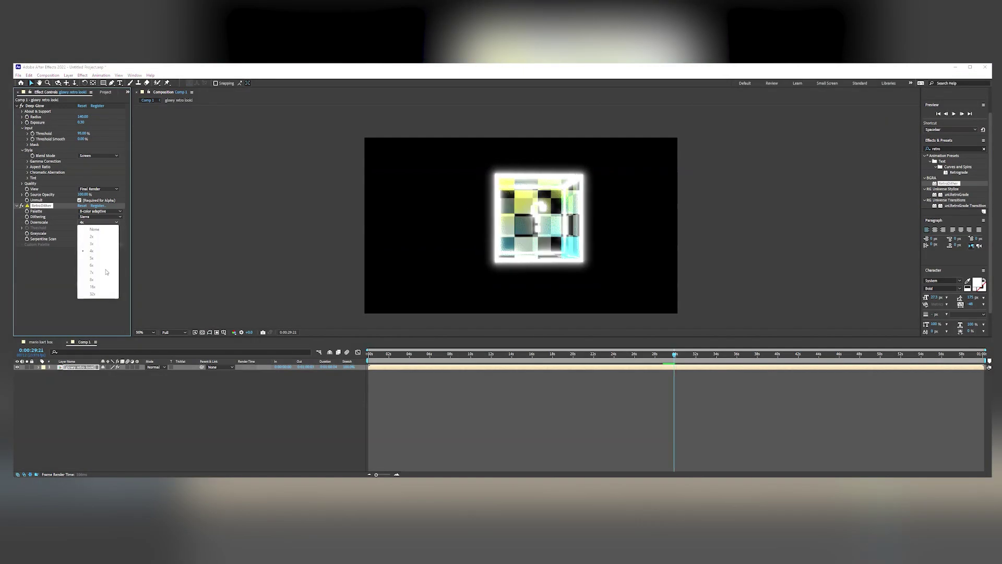
key("space")
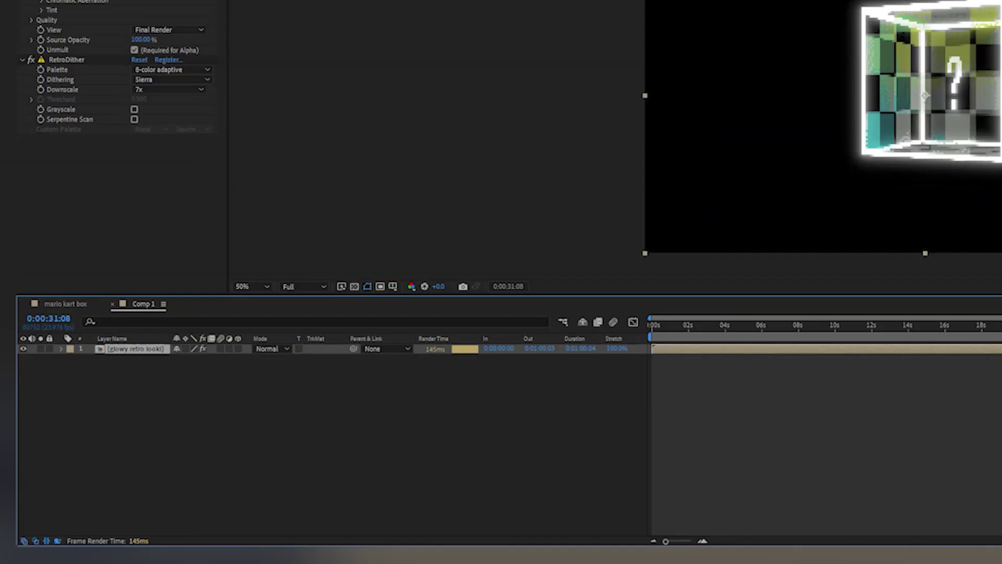
Duplicate the glowy retro look! layer and remove RetroDither from the upper copy.
key("ctrl+d")
left_click_drag(67, 59, 52, 67)
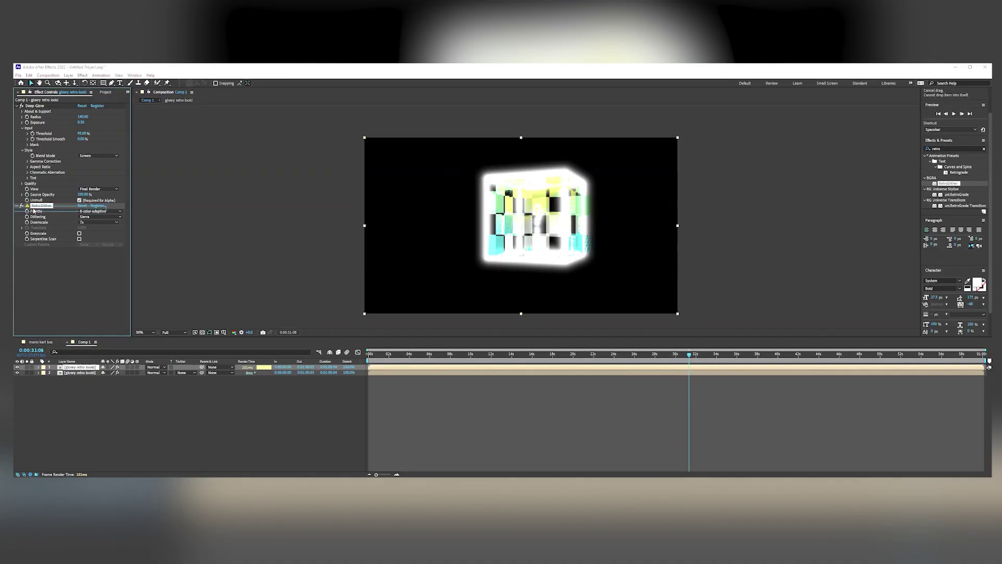
key("Delete")
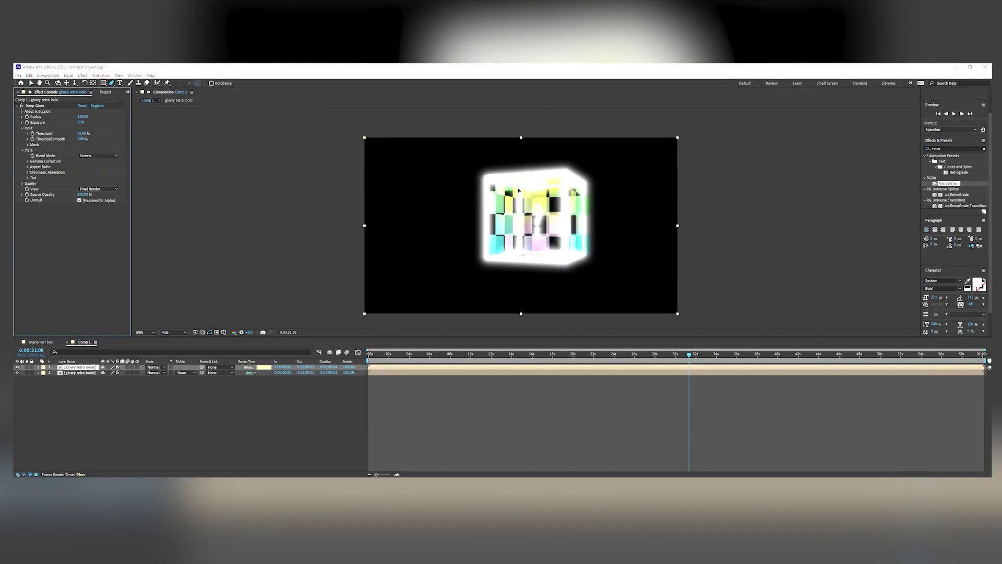
Draw a closed, rounded freehand mask around the centre of the box on the upper layer with the Pen tool.
key("g")
left_click_drag(519, 188, 494, 198)
left_click_drag(530, 252, 533, 253)
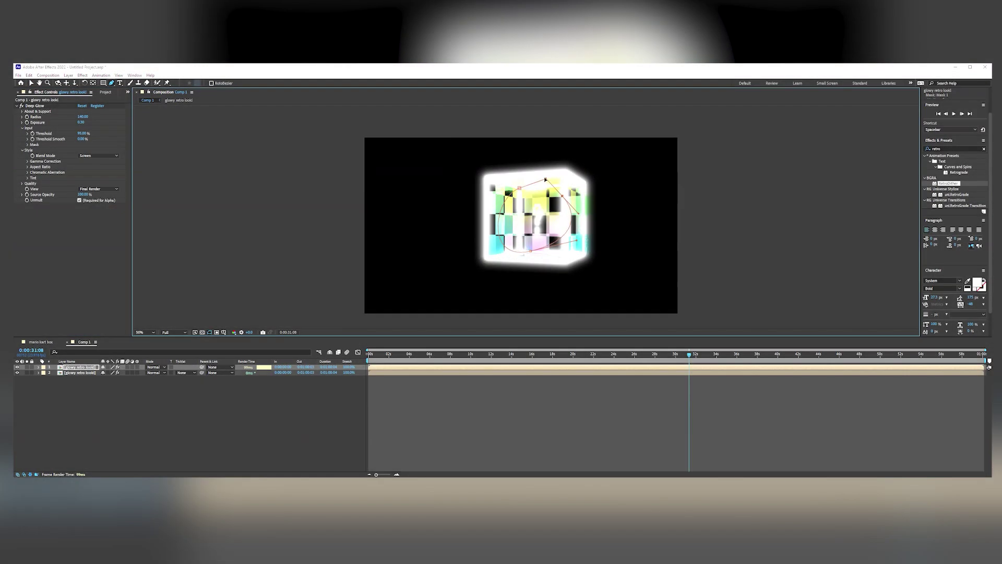
left_click_drag(546, 179, 534, 179)
left_click(520, 188)
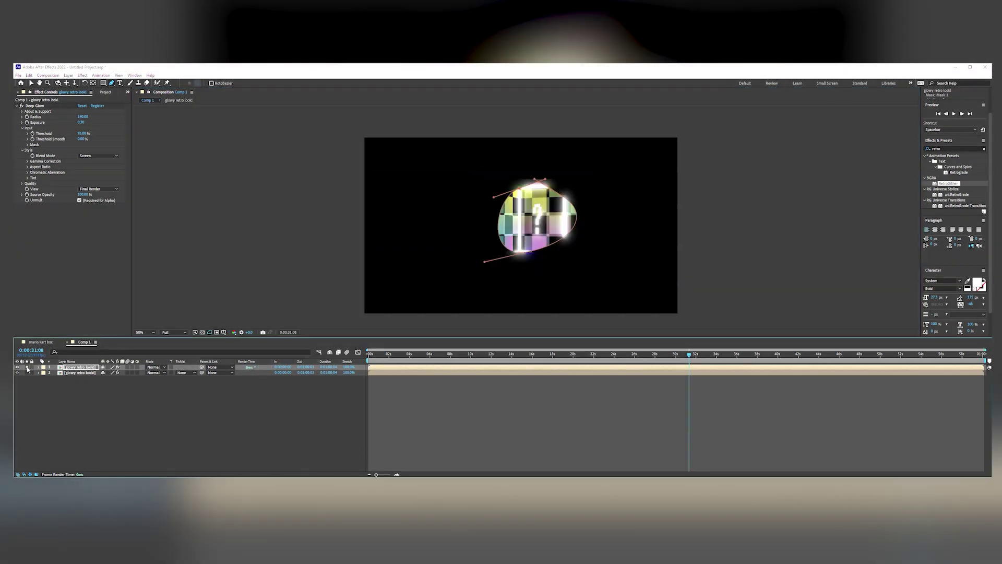
Feather the upper layer's mask by 107 pixels and solo the lower layer too, checking the blend at different times.
key("m")
key("m")
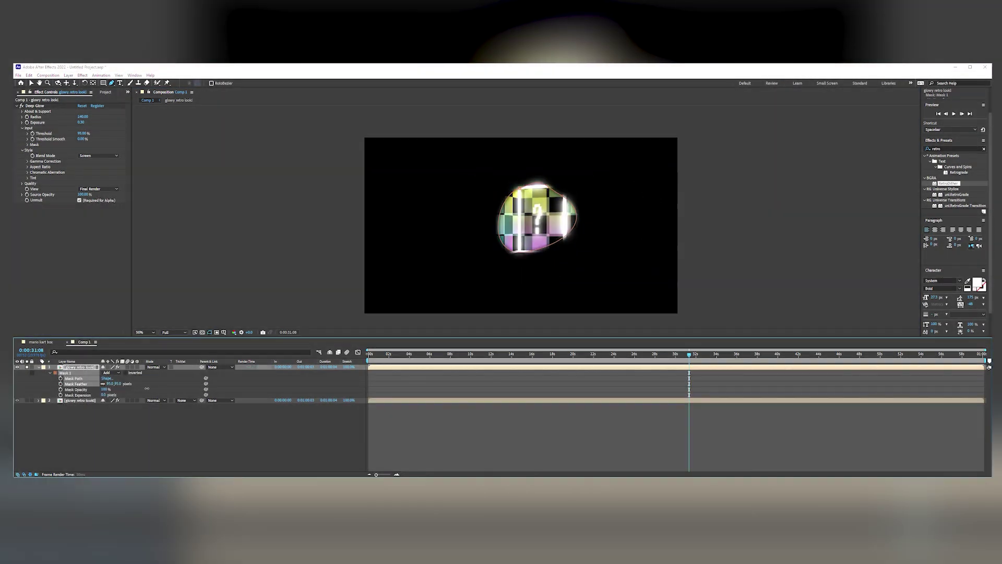
left_click_drag(171, 390, 138, 391)
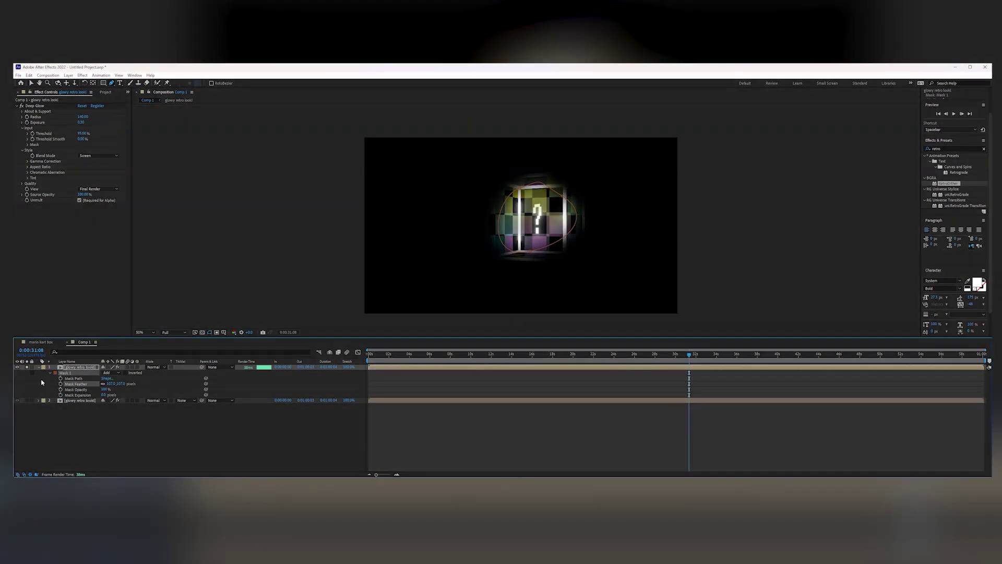
left_click(41, 385)
left_click(28, 400)
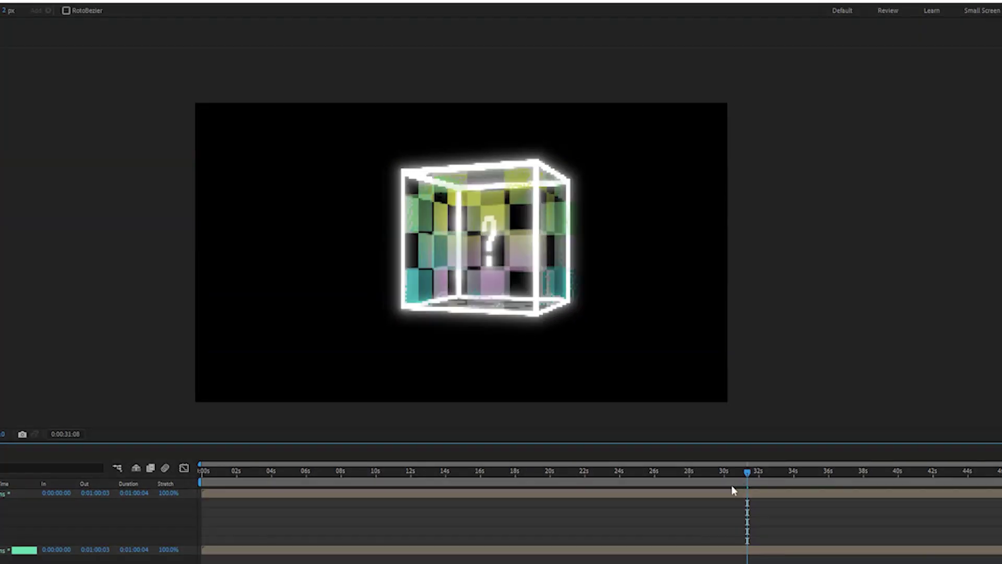
left_click(752, 473)
left_click_drag(768, 475, 768, 475)
scroll(564, 314, "up", 1)
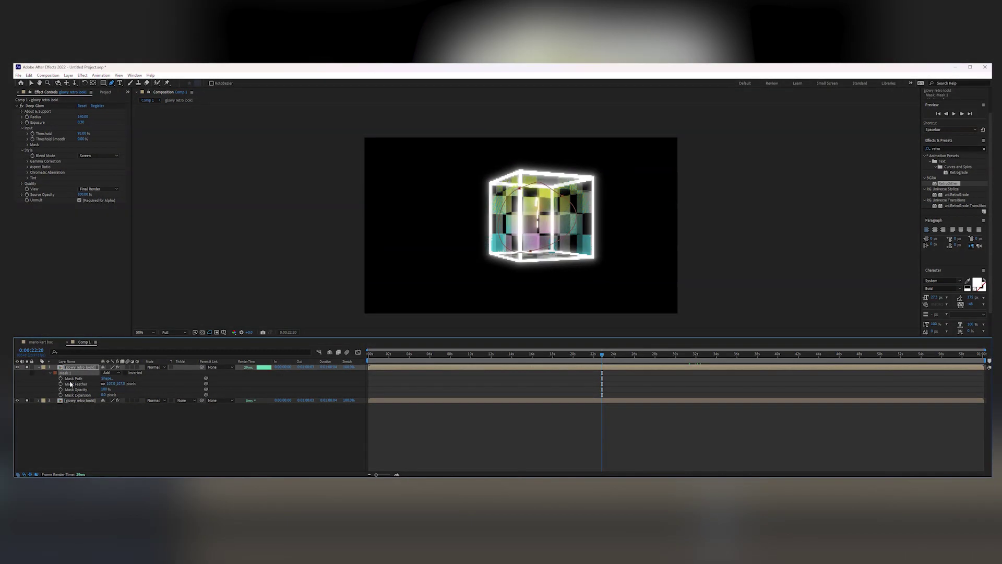
Copy the mask onto the lower, dithered layer, set it to Inverted and preview the result.
left_click(71, 401)
key("ctrl+v")
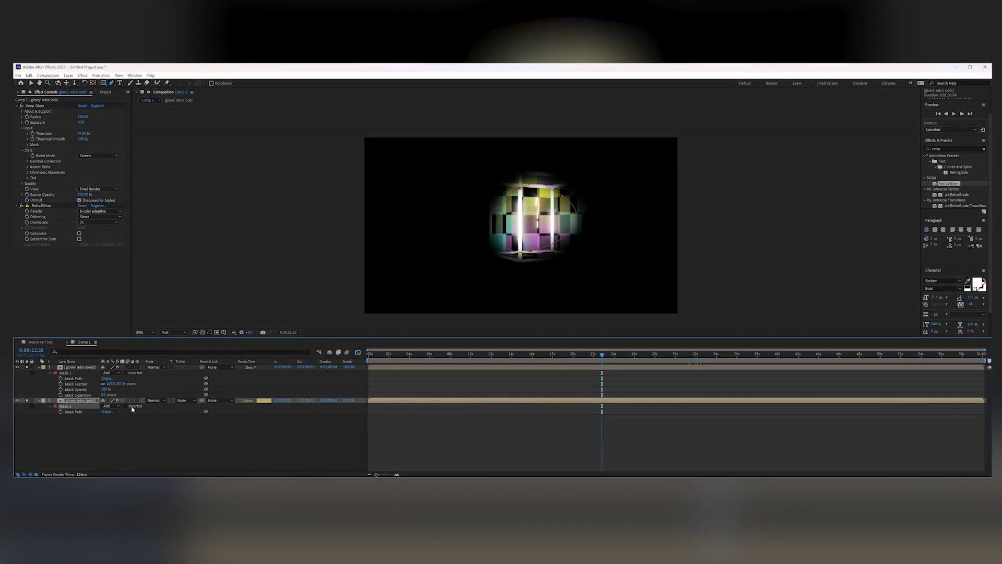
left_click(125, 406)
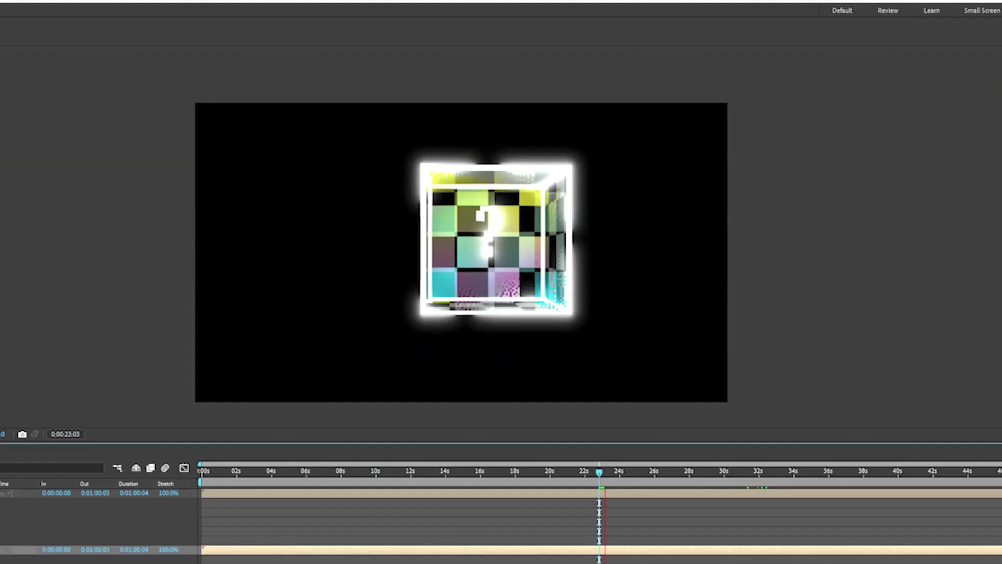
scroll(498, 276, "up", 1)
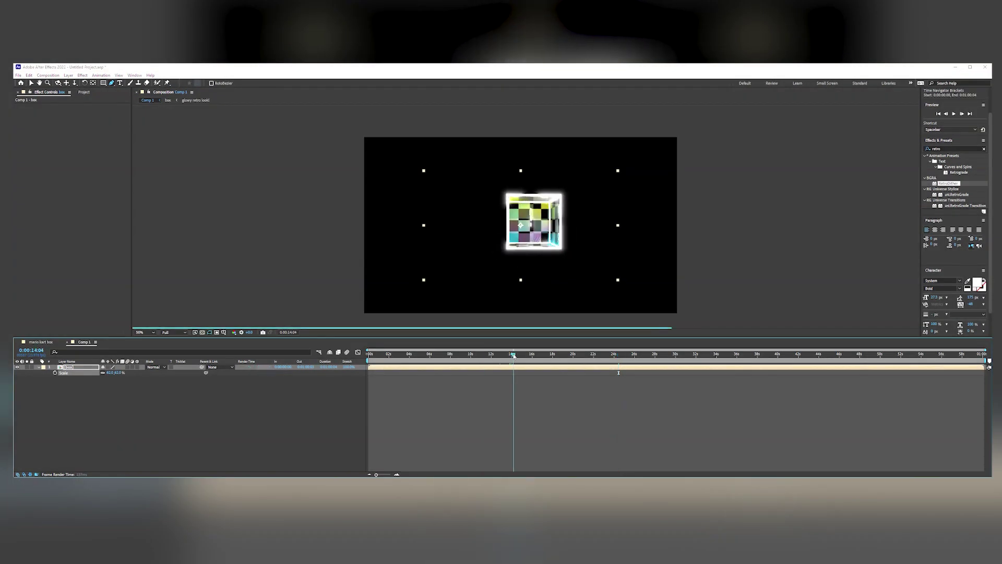
Search for Noise, apply it to the box layer, raise the amount of noise and turn off Use Color Noise.
type("noise")
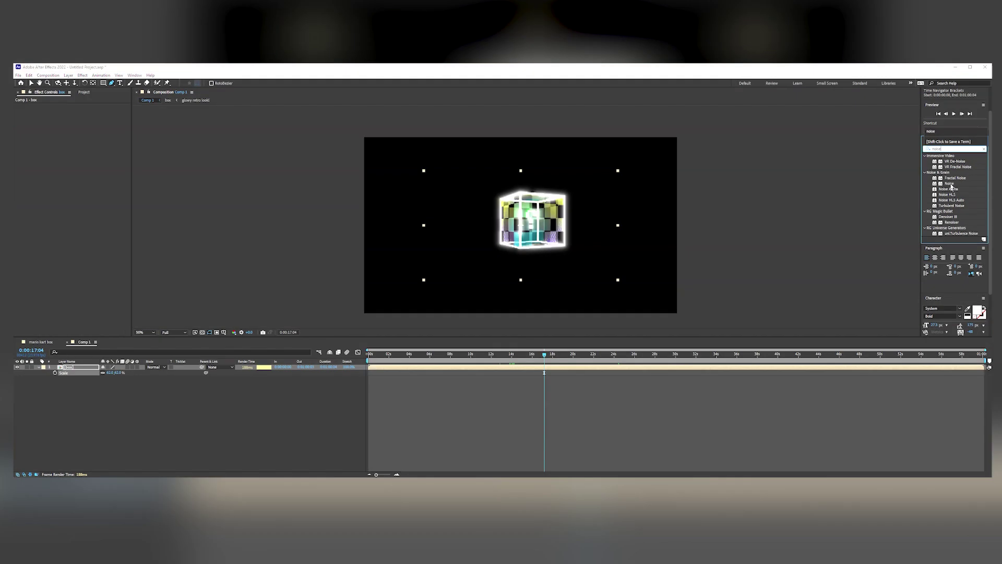
left_click_drag(949, 183, 476, 368)
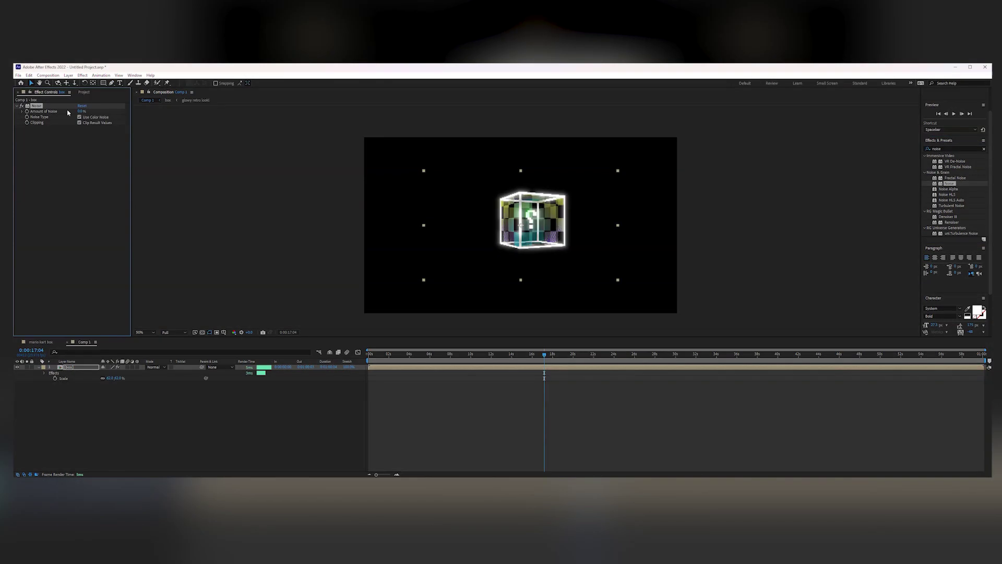
left_click_drag(82, 111, 158, 113)
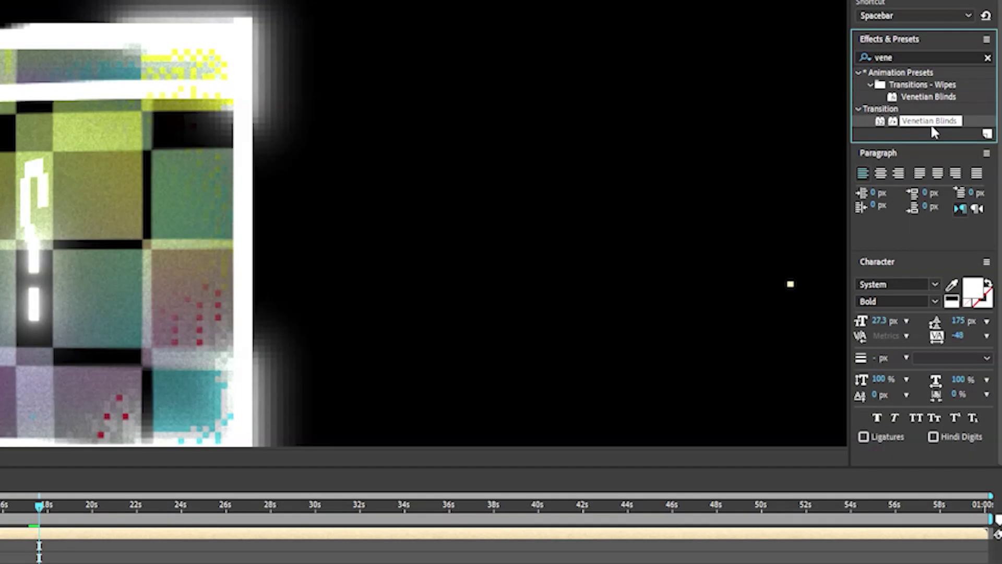
Apply Venetian Blinds to the box layer as fine scan lines, with a raised Transition Completion, 90° Direction and smaller Width.
left_click_drag(932, 127, 6, 538)
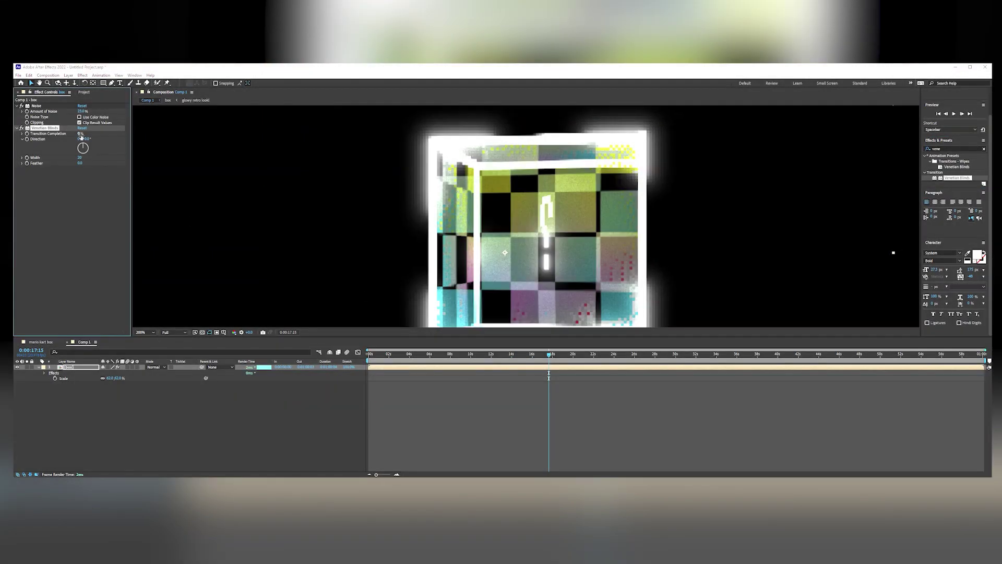
left_click_drag(80, 134, 84, 134)
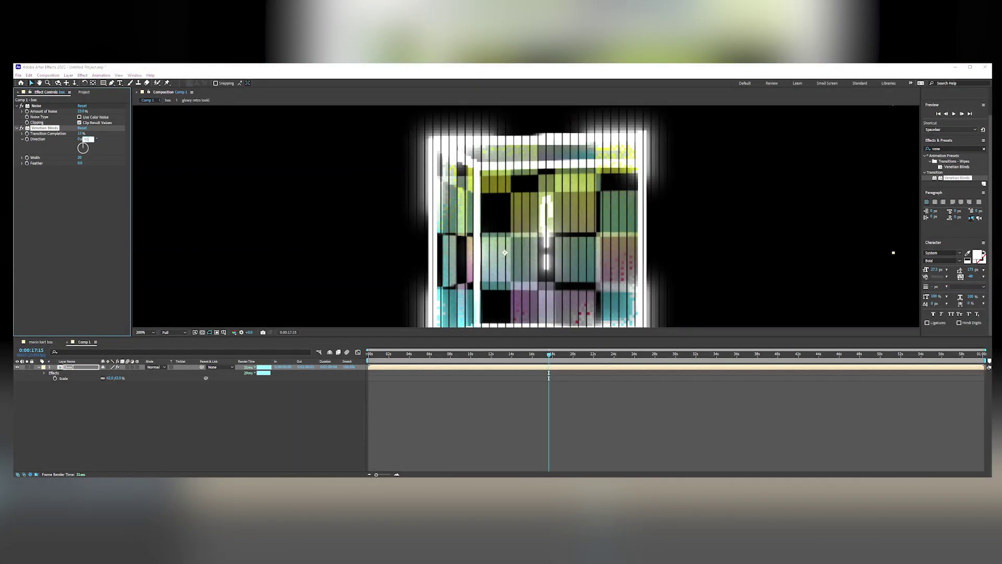
type("90")
key("Return")
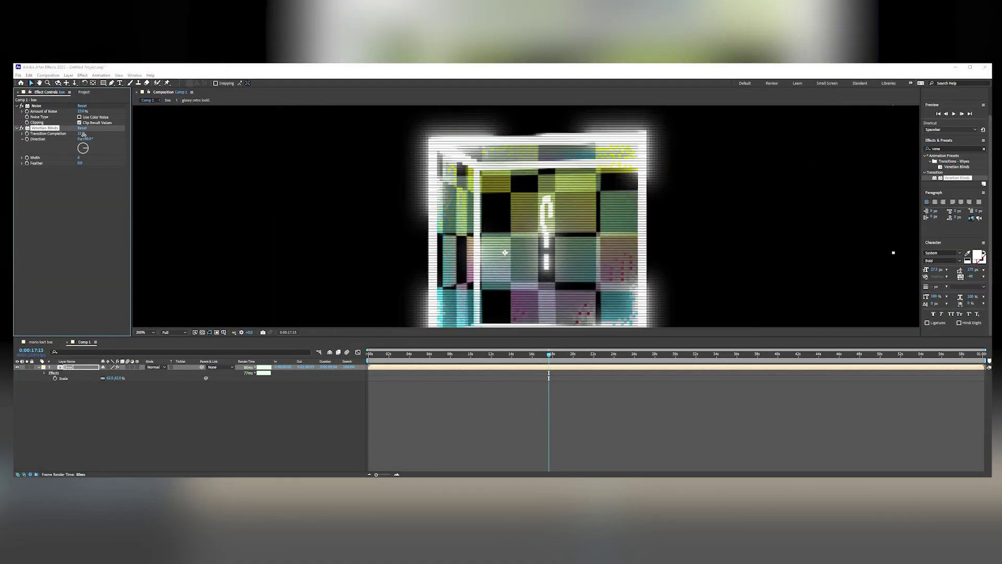
key("space")
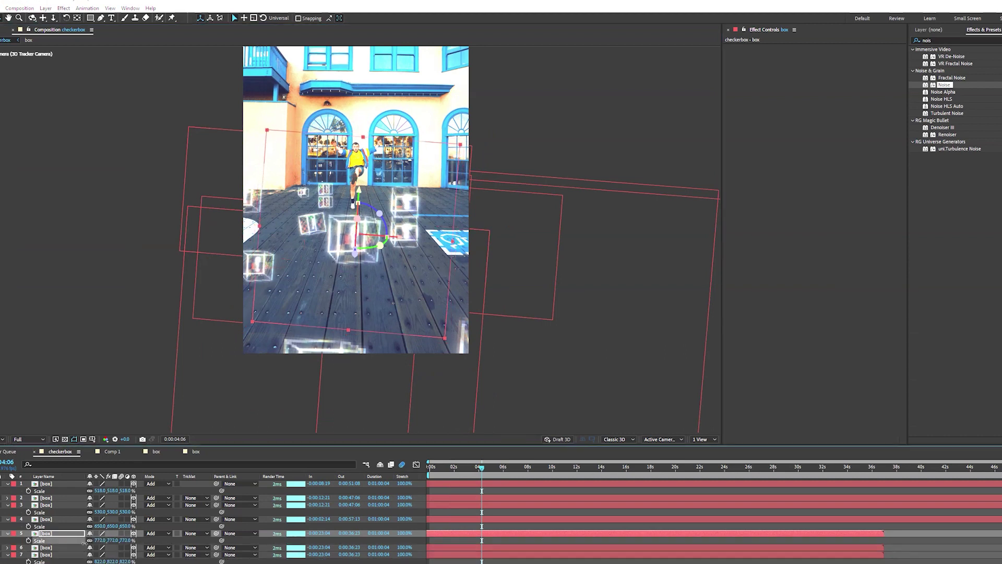
In the checkerbox composition, scale the fifth box layer to 589%, check it in playback and duplicate the layer.
left_click_drag(84, 543, 24, 549)
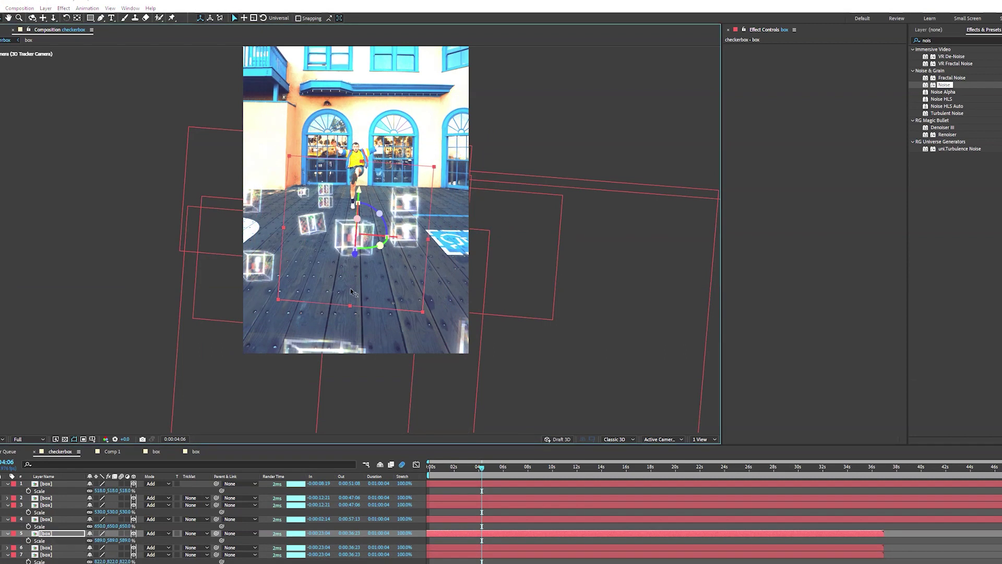
key("space")
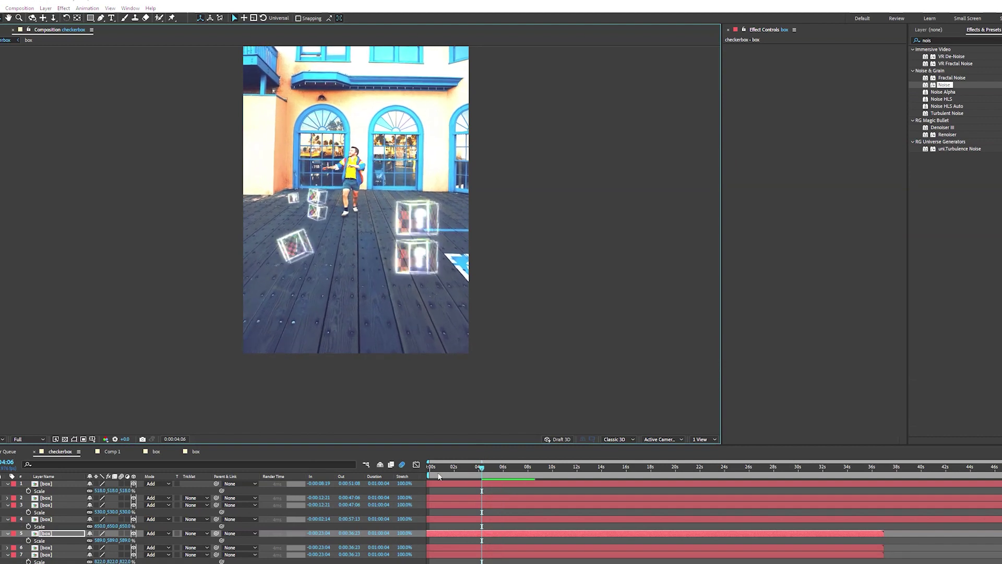
left_click(437, 474)
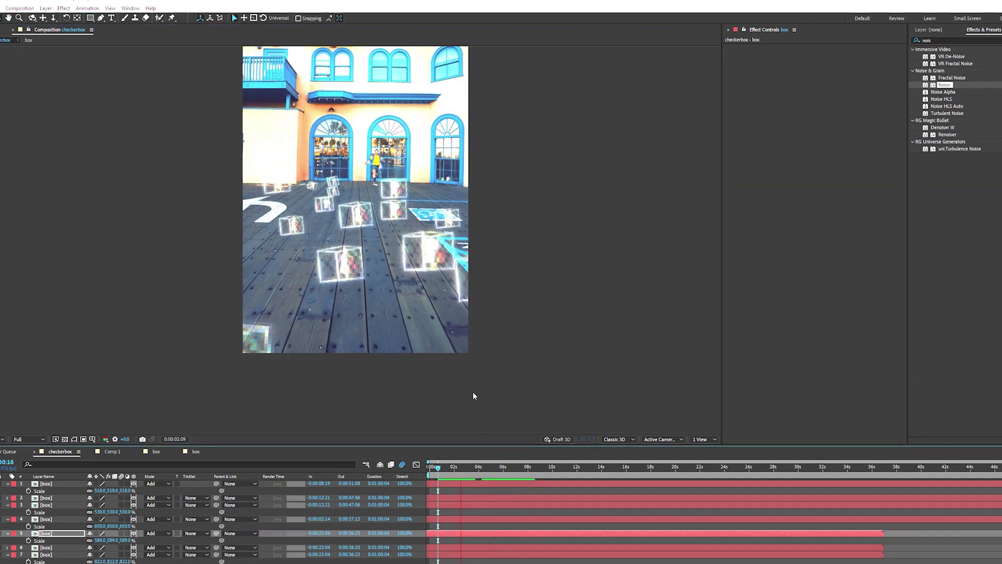
key("space")
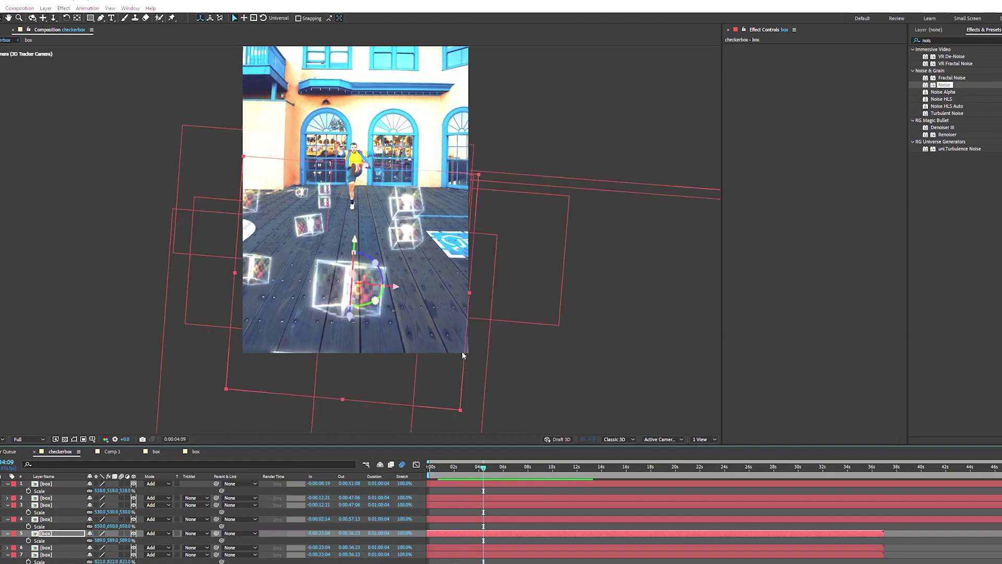
key("ctrl+d")
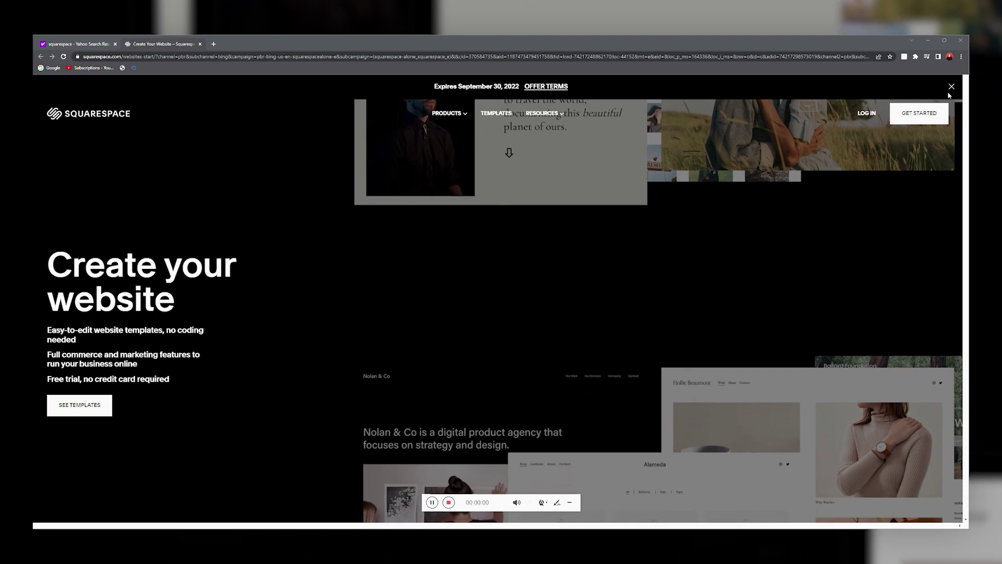
Switch to the browser, dismiss the Squarespace offer banner and view the Connected services page at 110% zoom.
left_click(952, 86)
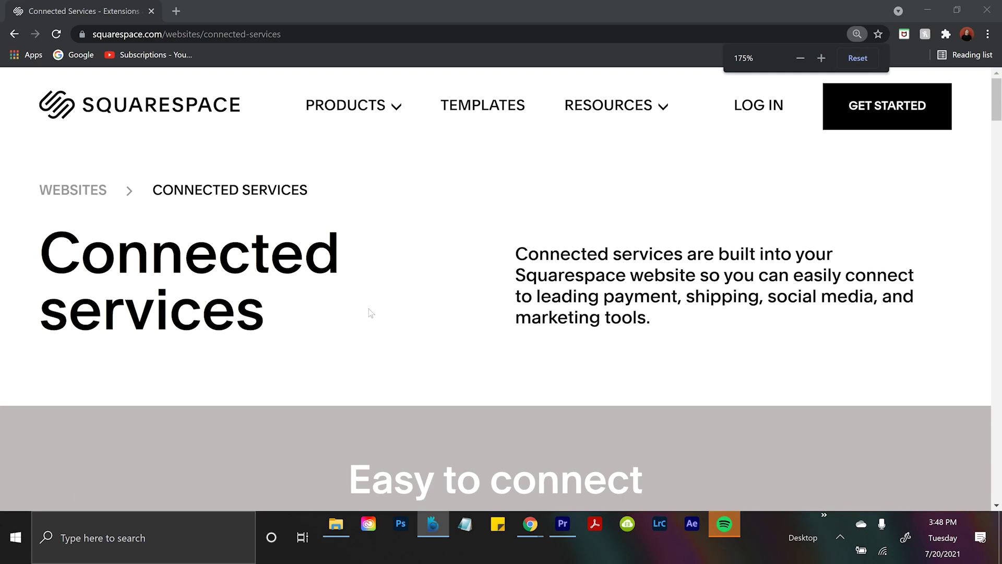
scroll(371, 312, "up", 2)
scroll(371, 312, "down", 4)
scroll(370, 312, "down", 1)
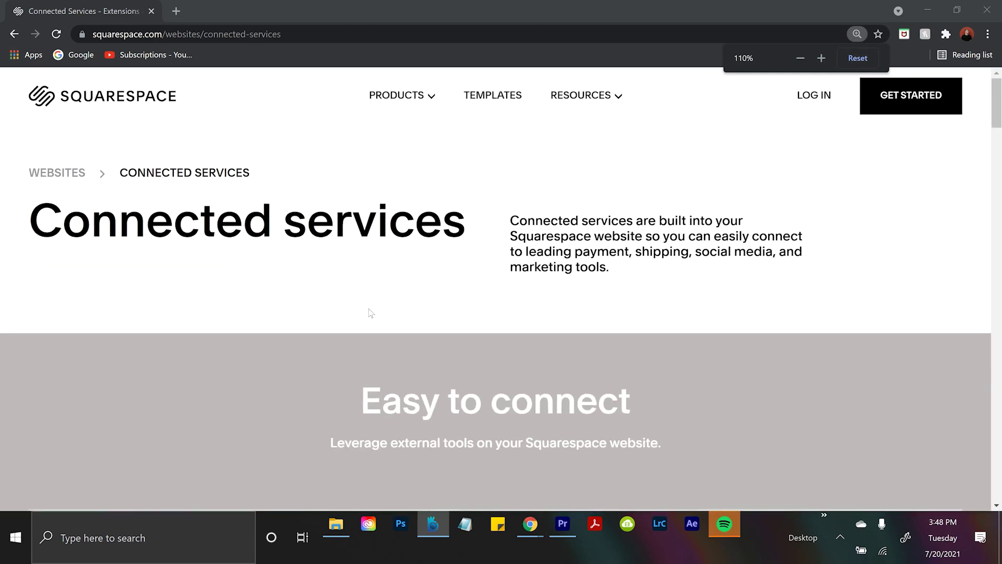